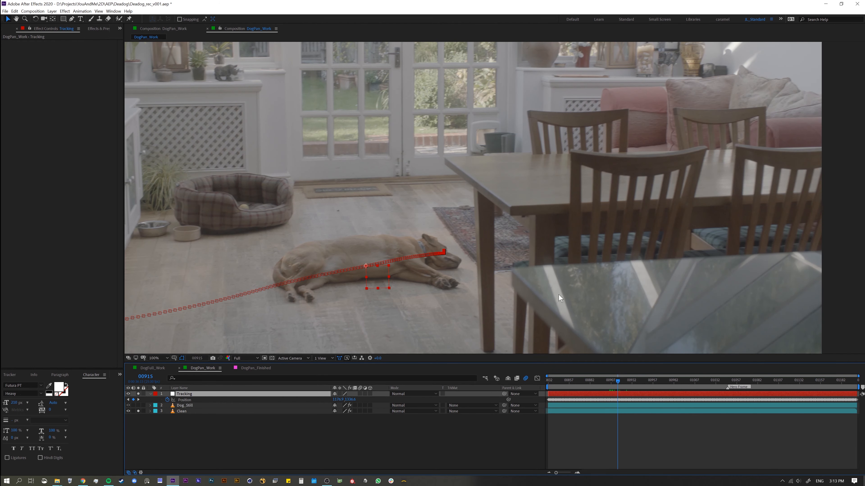
Select the Dog_Still layer in DogPan_Work and examine its mask around the dog at frame 1046 and an earlier frame.
{"action": "left_click", "coordinate": [207, 405]}
{"action": "left_click", "coordinate": [727, 380]}
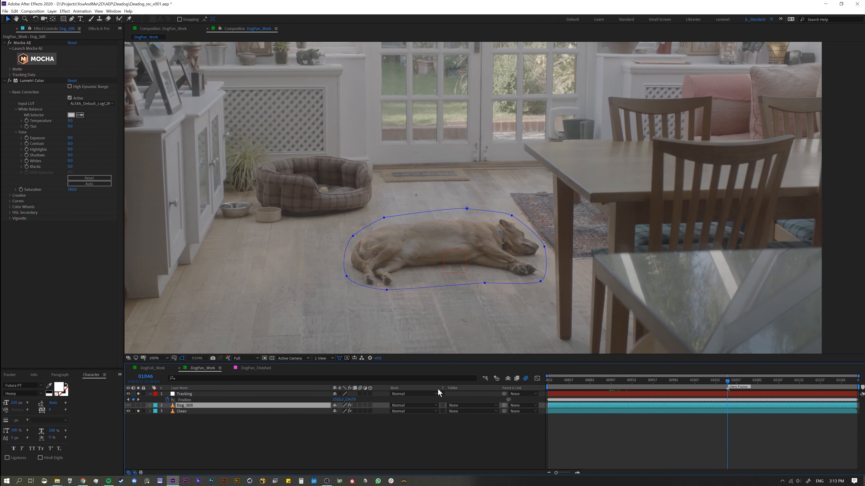
{"action": "left_click", "coordinate": [595, 386]}
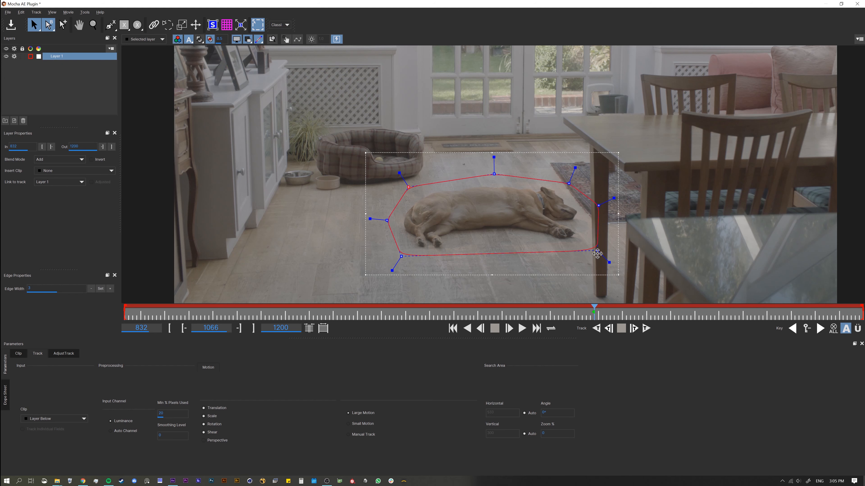
Adjust the lower corner point of the Mocha spline beside the table leg, near the dog's front paws.
{"action": "left_click_drag", "start_coordinate": [598, 254], "coordinate": [595, 255]}
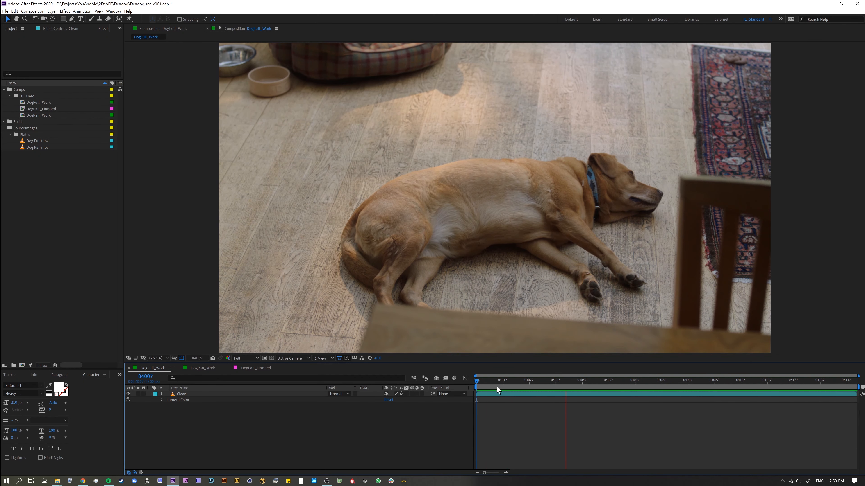
Duplicate the Clean layer in DogFull_Work at frame 4064 and rename the copy Dog_Still.
{"action": "key", "text": "space"}
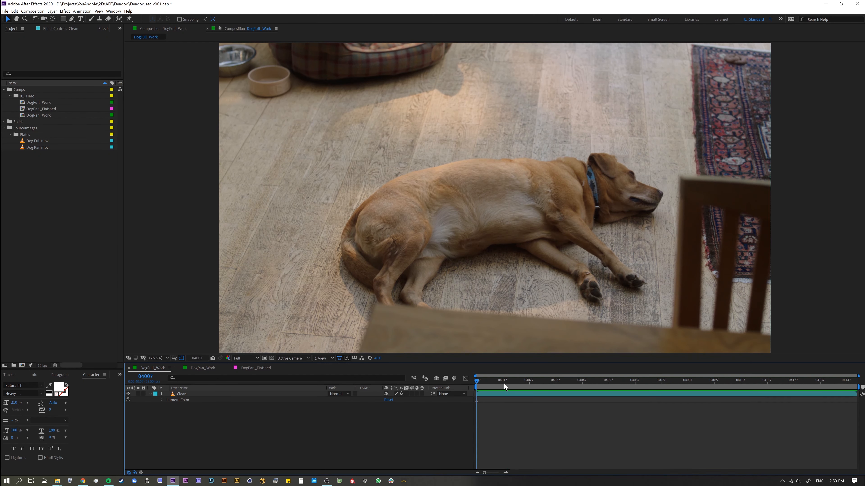
{"action": "left_click_drag", "start_coordinate": [504, 385], "coordinate": [626, 385]}
{"action": "left_click", "coordinate": [201, 394]}
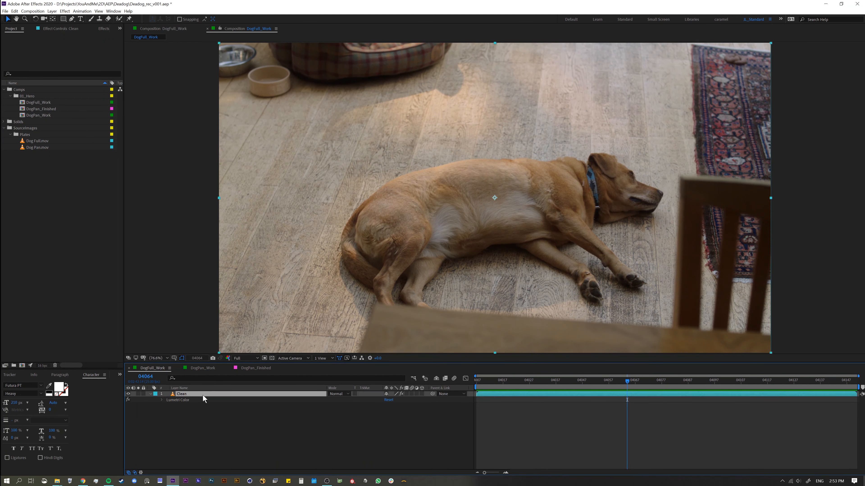
{"action": "key", "text": "ctrl+d"}
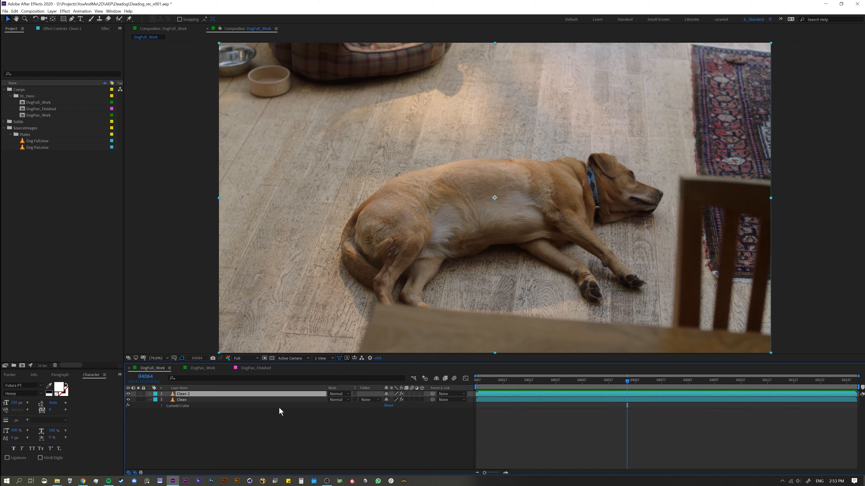
{"action": "key", "text": "Return"}
{"action": "type", "text": "Dog_Still"}
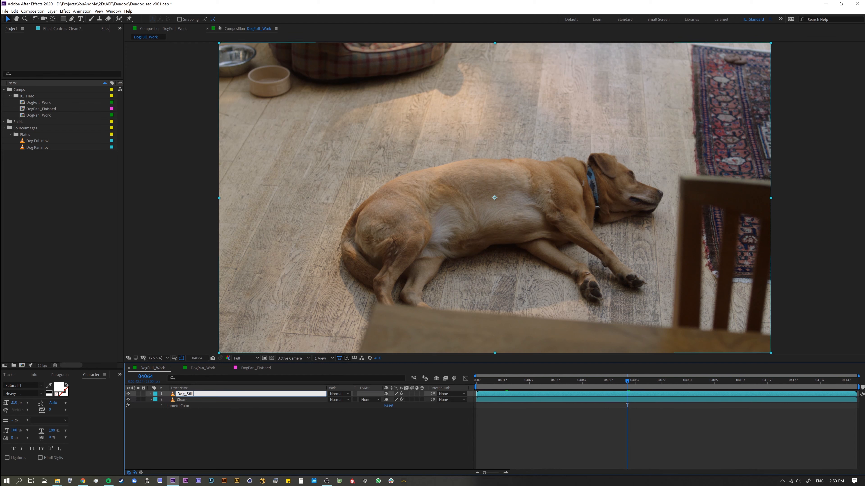
{"action": "key", "text": "Return"}
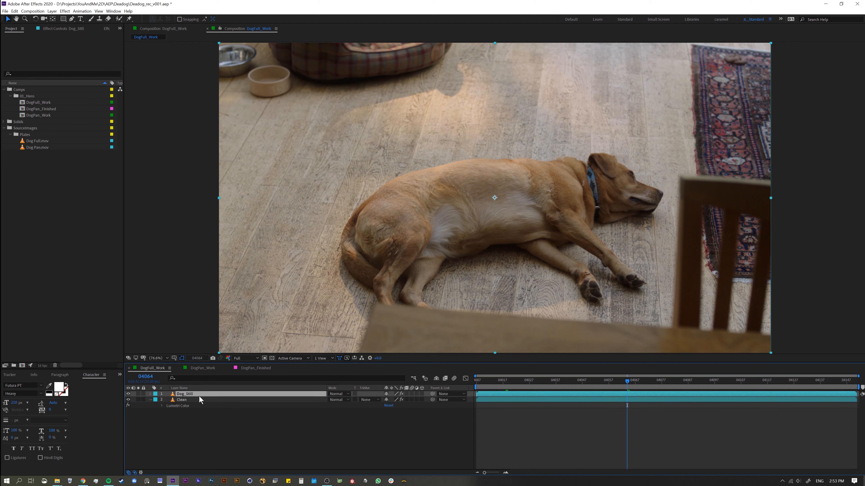
Solo the Dog_Still layer and draw a closed Pen tool mask loosely around the whole sleeping dog.
{"action": "left_click", "coordinate": [139, 394]}
{"action": "key", "text": "g"}
{"action": "left_click", "coordinate": [423, 152]}
{"action": "left_click_drag", "start_coordinate": [524, 141], "coordinate": [532, 142]}
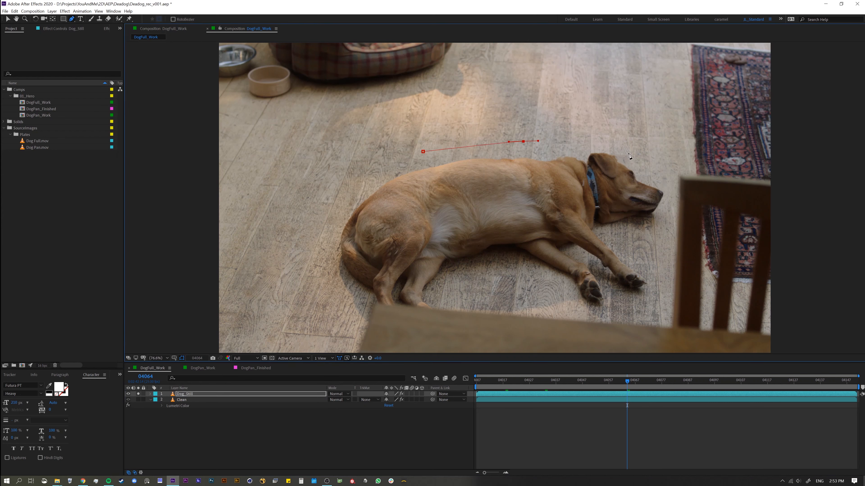
{"action": "left_click_drag", "start_coordinate": [629, 148], "coordinate": [641, 155]}
{"action": "left_click_drag", "start_coordinate": [670, 186], "coordinate": [673, 194]}
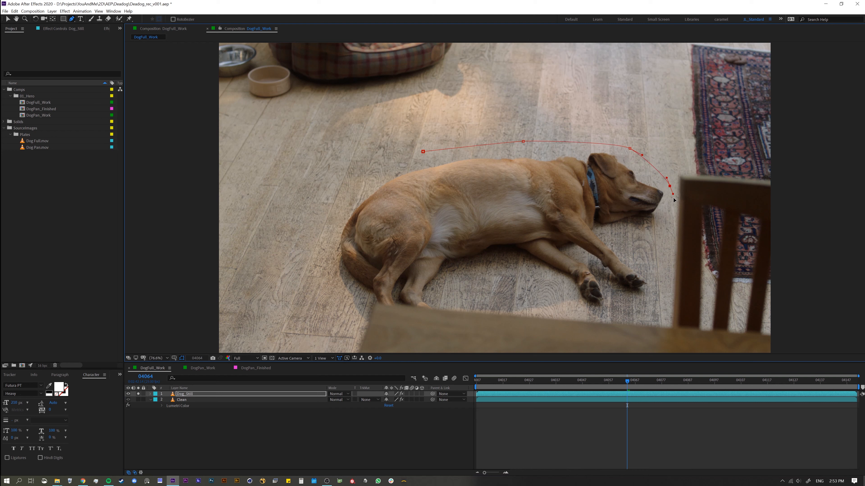
{"action": "left_click", "coordinate": [645, 230]}
{"action": "left_click", "coordinate": [612, 238]}
{"action": "left_click_drag", "start_coordinate": [657, 287], "coordinate": [658, 299]}
{"action": "left_click_drag", "start_coordinate": [562, 312], "coordinate": [551, 317]}
{"action": "left_click_drag", "start_coordinate": [426, 310], "coordinate": [416, 309]}
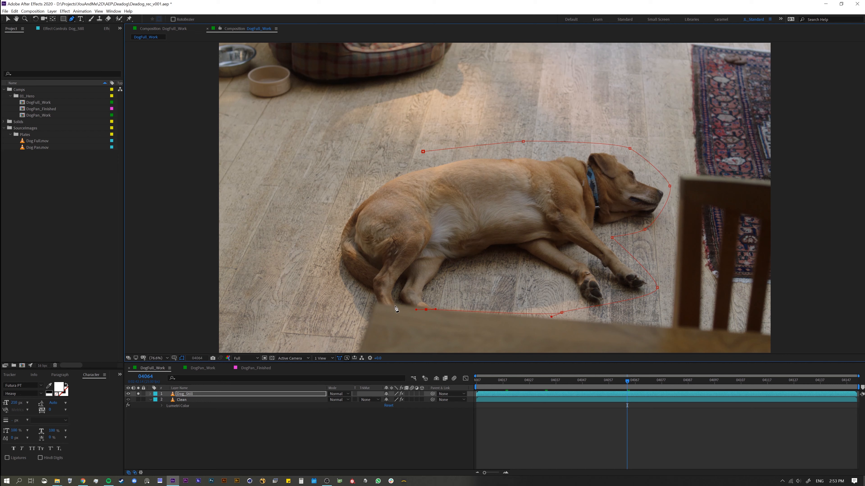
{"action": "left_click", "coordinate": [377, 304]}
{"action": "left_click_drag", "start_coordinate": [325, 285], "coordinate": [325, 282]}
{"action": "left_click_drag", "start_coordinate": [321, 222], "coordinate": [335, 194]}
{"action": "left_click", "coordinate": [423, 152]}
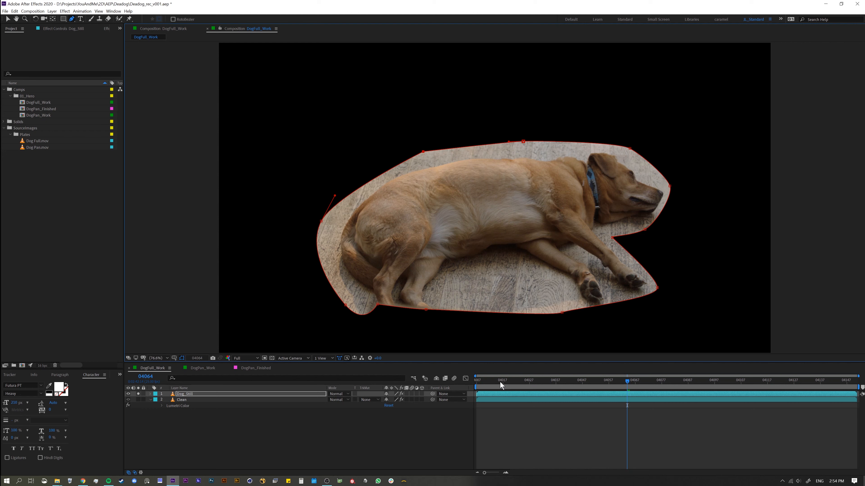
Enable time remapping on the Dog_Still layer with the playhead at the first frame, 4007.
{"action": "left_click_drag", "start_coordinate": [500, 382], "coordinate": [476, 382]}
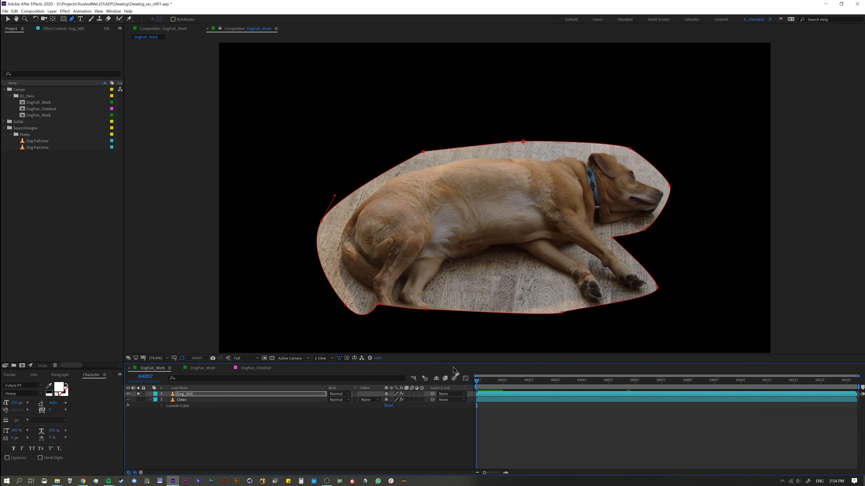
{"action": "left_click", "coordinate": [181, 394]}
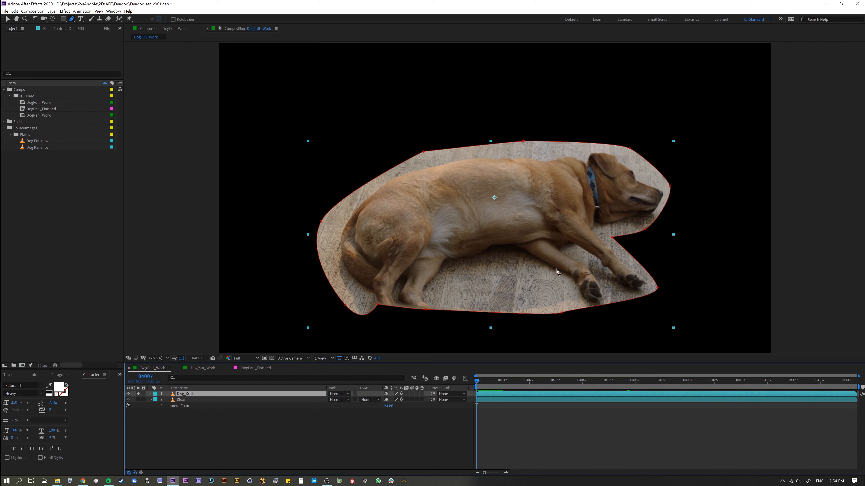
{"action": "left_click_drag", "start_coordinate": [501, 382], "coordinate": [515, 404]}
{"action": "left_click_drag", "start_coordinate": [573, 412], "coordinate": [460, 401]}
{"action": "left_click", "coordinate": [190, 425]}
{"action": "left_click", "coordinate": [186, 394]}
{"action": "right_click", "coordinate": [215, 393]}
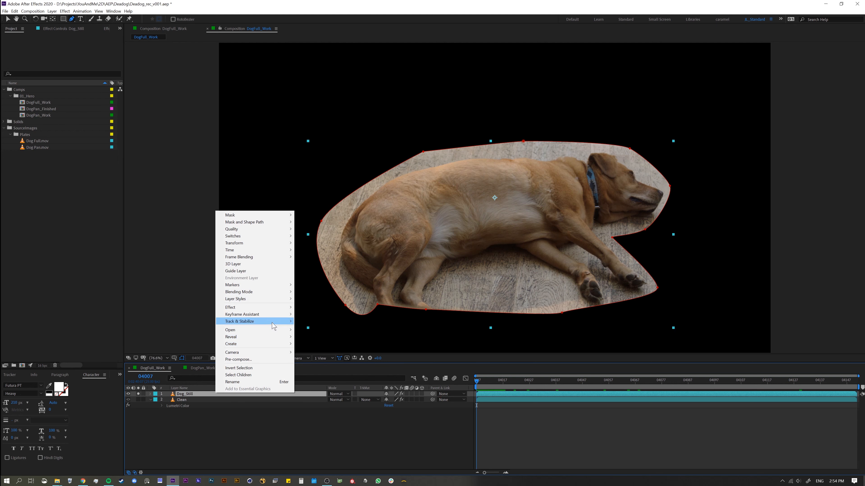
{"action": "mouse_move", "coordinate": [275, 322]}
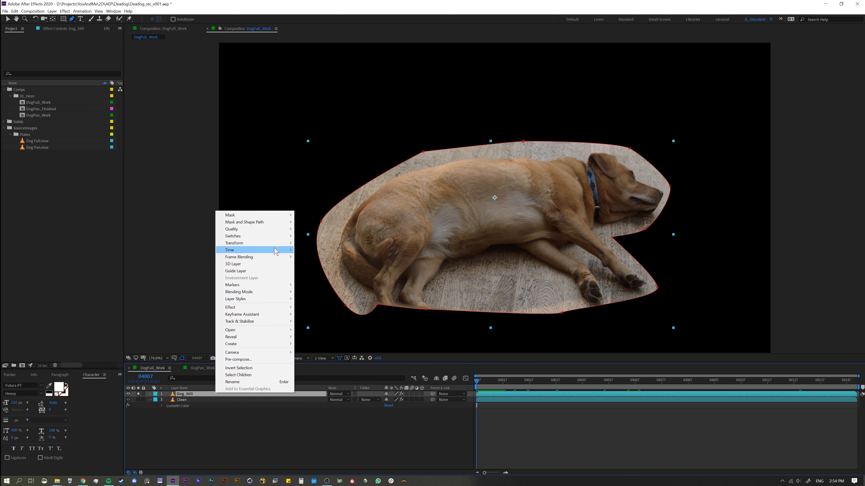
{"action": "mouse_move", "coordinate": [277, 251]}
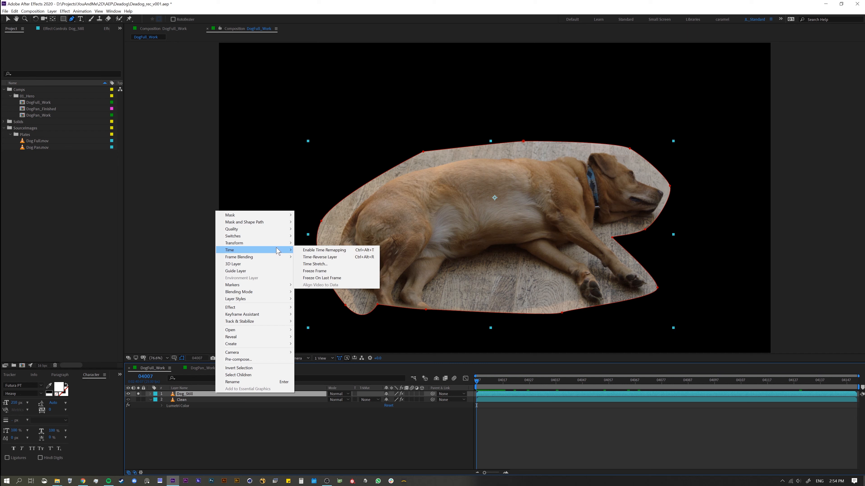
{"action": "left_click", "coordinate": [322, 251]}
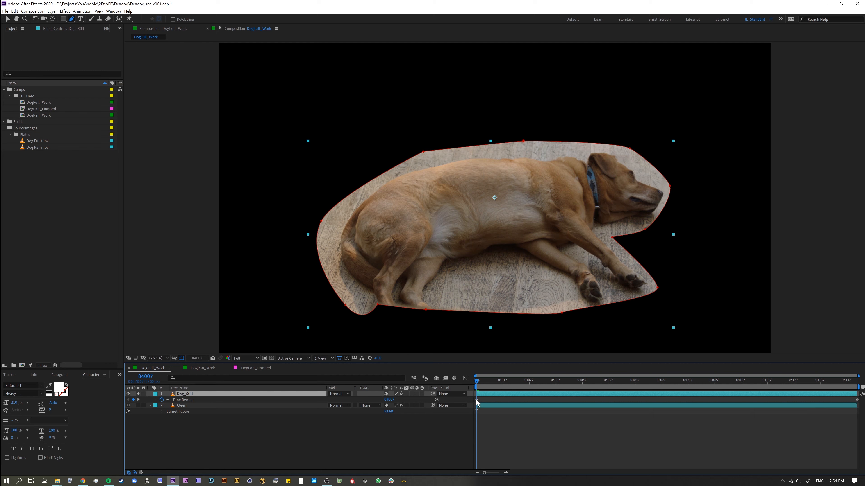
Make the first Time Remap keyframe a hold keyframe and check the frozen dog at frame 4053.
{"action": "left_click", "coordinate": [477, 400]}
{"action": "left_click_drag", "start_coordinate": [478, 387], "coordinate": [598, 382]}
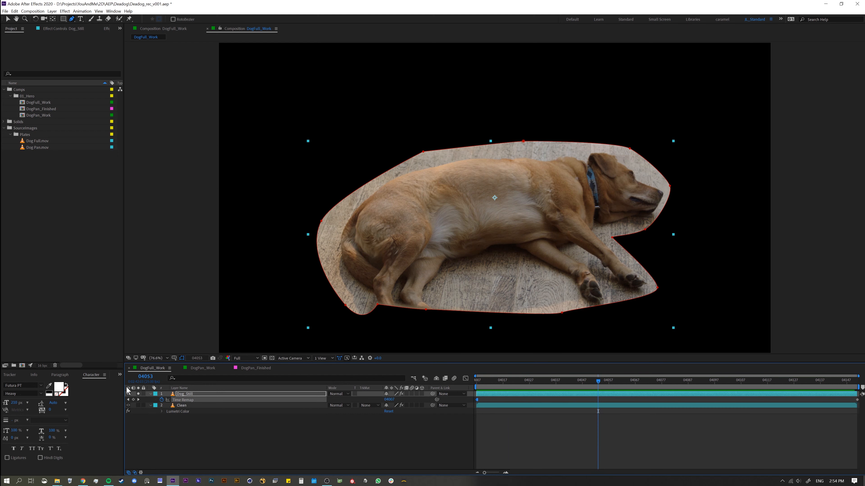
Solo the Clean layer together with Dog_Still, deselect everything, and play back the composite.
{"action": "left_click", "coordinate": [140, 405]}
{"action": "left_click", "coordinate": [183, 429]}
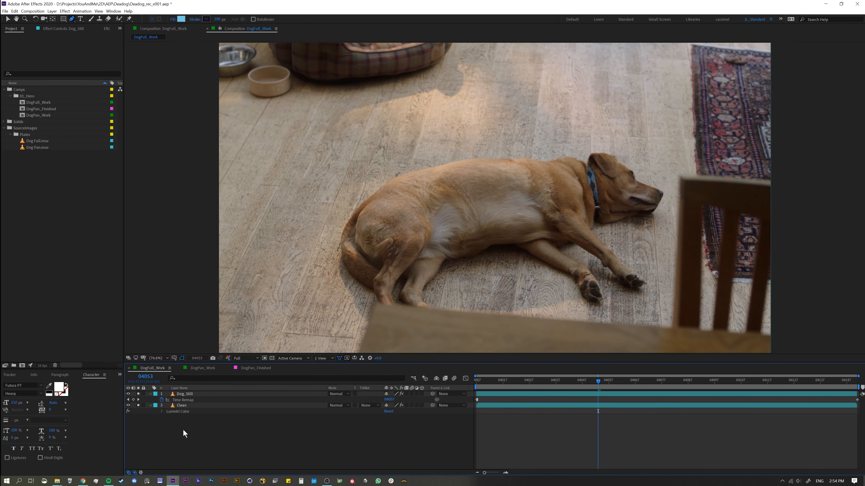
{"action": "key", "text": "space"}
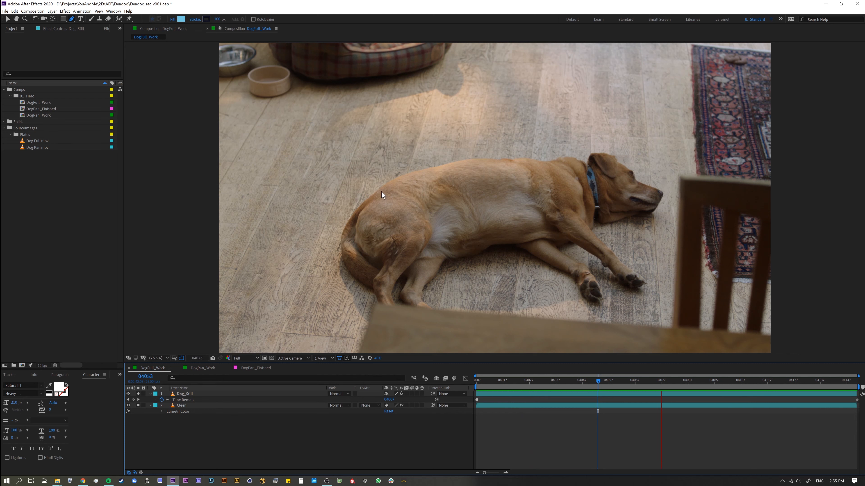
At frame 4043, tighten the Dog_Still mask points around the dog's rear, upper back and hind paws.
{"action": "left_click_drag", "start_coordinate": [572, 380], "coordinate": [573, 379]}
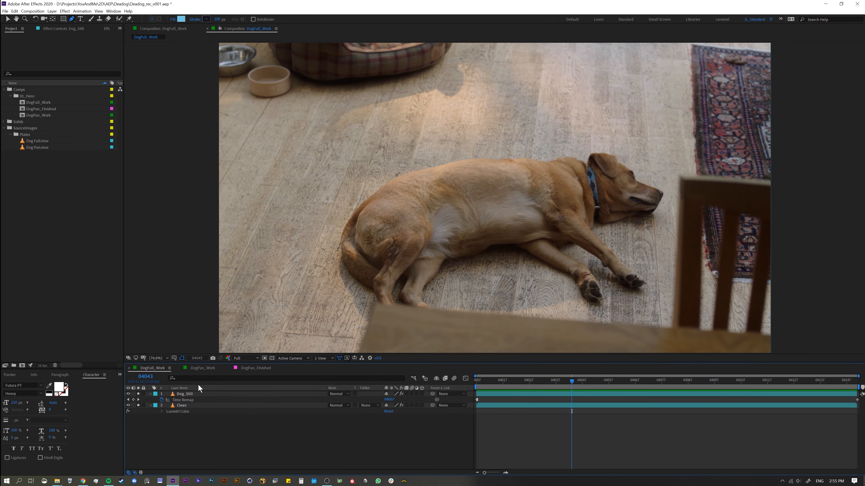
{"action": "left_click", "coordinate": [214, 393]}
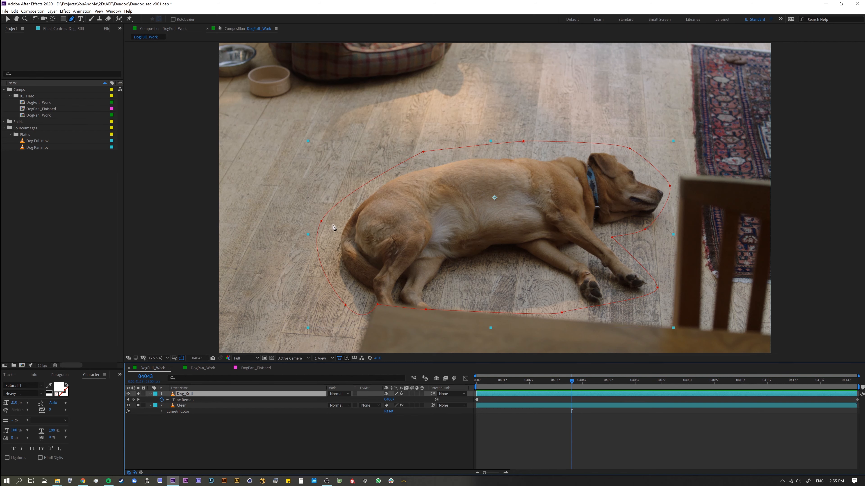
{"action": "left_click_drag", "start_coordinate": [323, 222], "coordinate": [346, 212]}
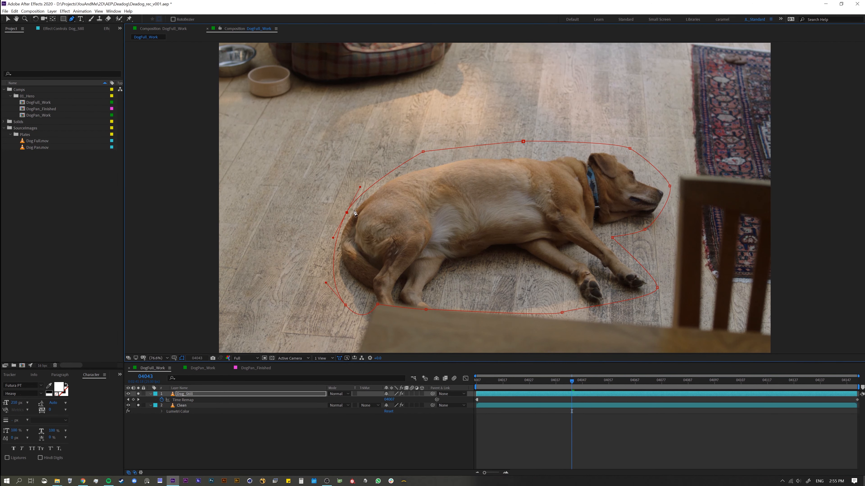
{"action": "left_click_drag", "start_coordinate": [423, 151], "coordinate": [419, 165]}
{"action": "left_click_drag", "start_coordinate": [344, 309], "coordinate": [375, 341]}
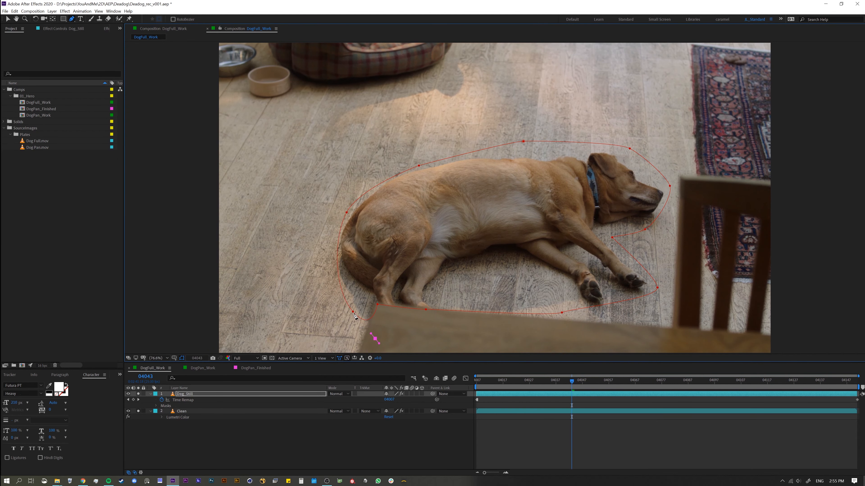
Set the feather of Mask 1 on Dog_Still to 5 pixels and play back the softened edge.
{"action": "key", "text": "v"}
{"action": "key", "text": "f"}
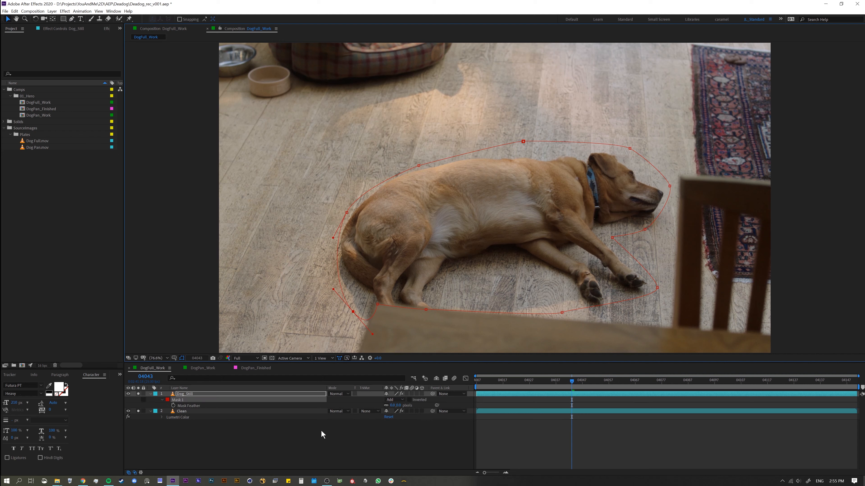
{"action": "left_click", "coordinate": [394, 405]}
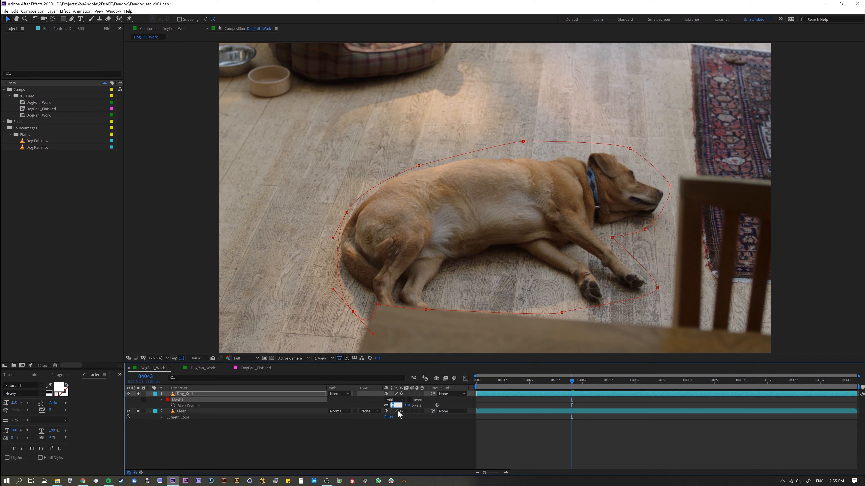
{"action": "key", "text": "Return"}
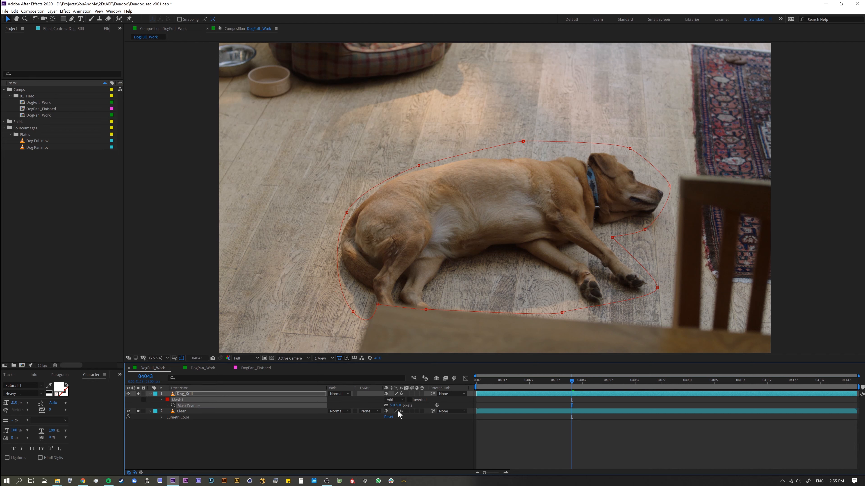
{"action": "key", "text": "space"}
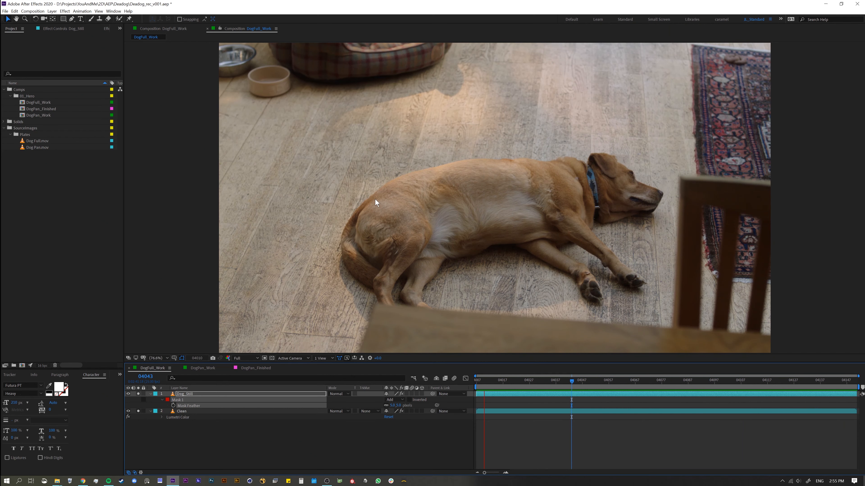
At frame 4028, move the mask points at the dog's rump and upper back closer to its outline.
{"action": "left_click_drag", "start_coordinate": [502, 380], "coordinate": [531, 381]}
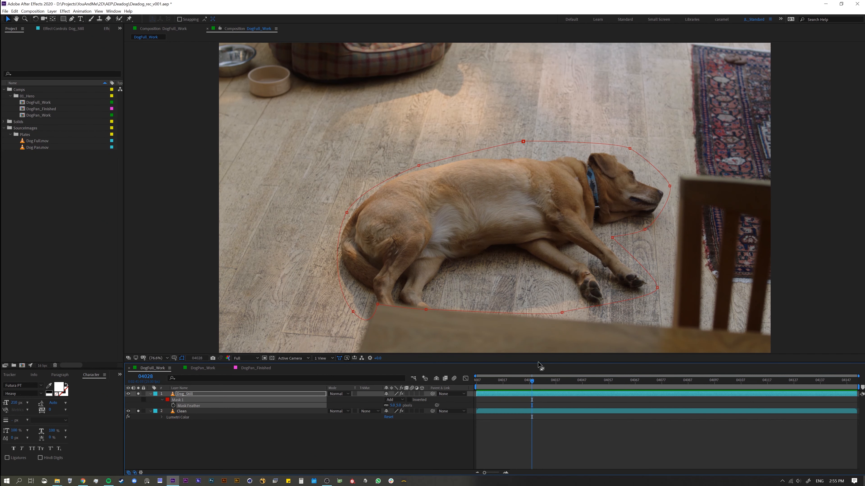
{"action": "left_click_drag", "start_coordinate": [348, 213], "coordinate": [348, 222]}
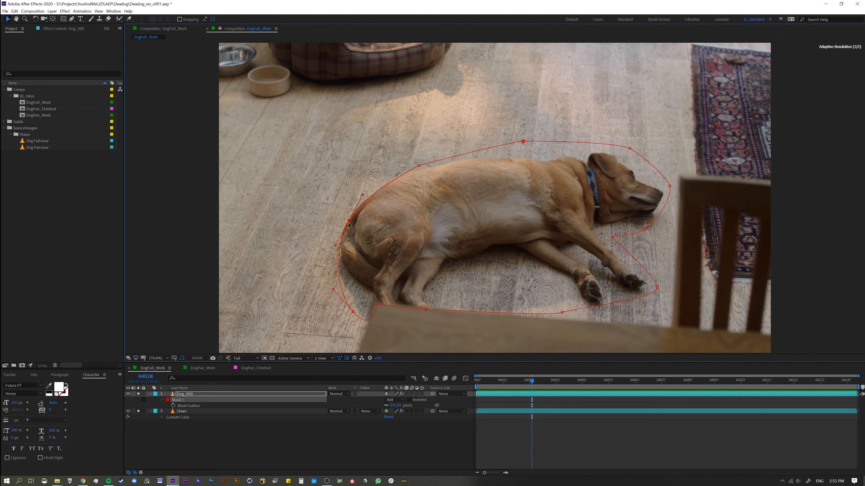
{"action": "left_click_drag", "start_coordinate": [419, 166], "coordinate": [417, 167]}
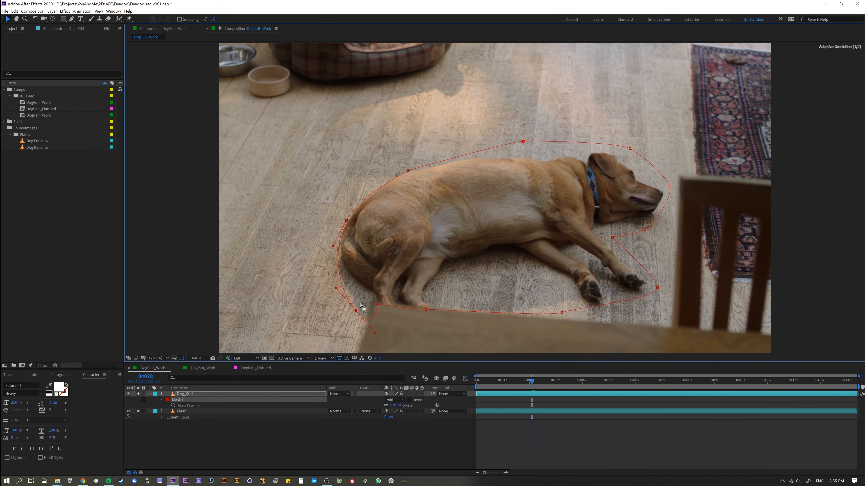
Hide the layer controls and play back the composite at 100% magnification to inspect the mask edge.
{"action": "key", "text": "ctrl+shift+h"}
{"action": "key", "text": "space"}
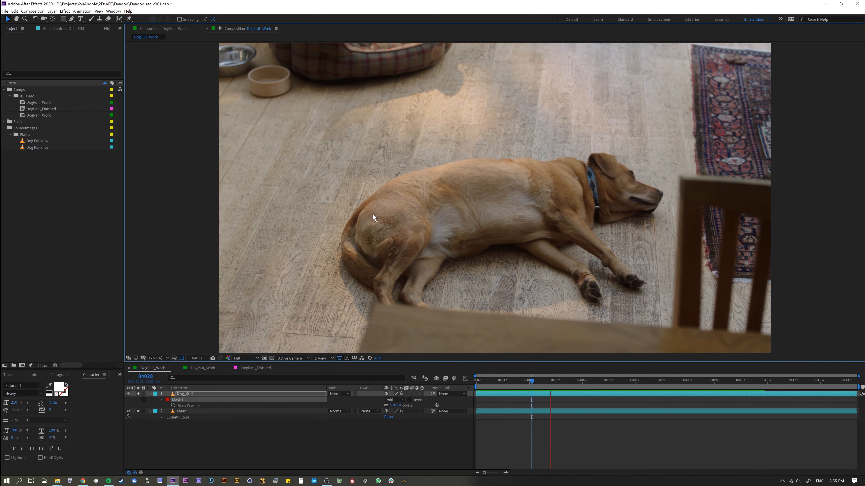
{"action": "key", "text": "period"}
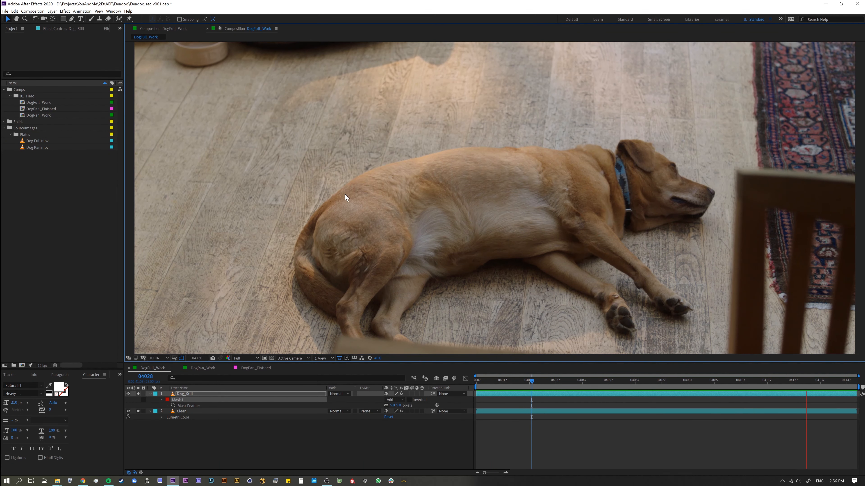
{"action": "left_click", "coordinate": [393, 405]}
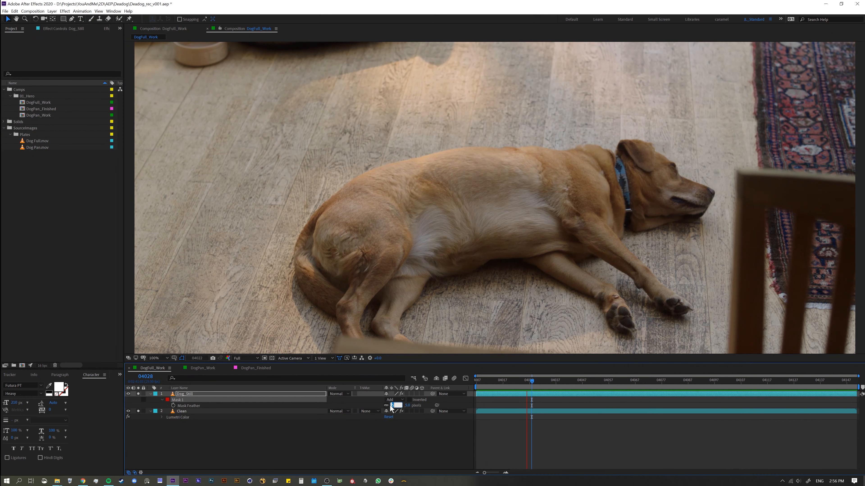
{"action": "left_click", "coordinate": [243, 437]}
{"action": "left_click", "coordinate": [235, 400]}
Show the mask outline and, at frame 4021, move the mask points at the dog's rump and upper back closer to its body.
{"action": "left_click", "coordinate": [182, 358]}
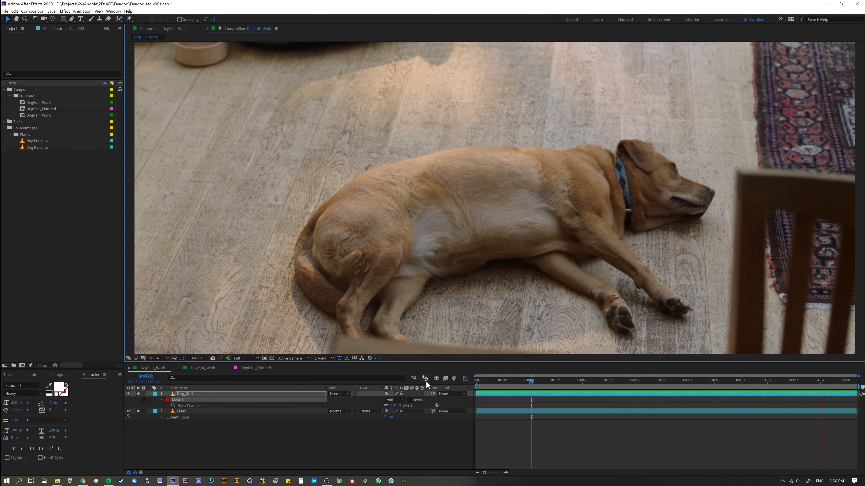
{"action": "left_click", "coordinate": [513, 381]}
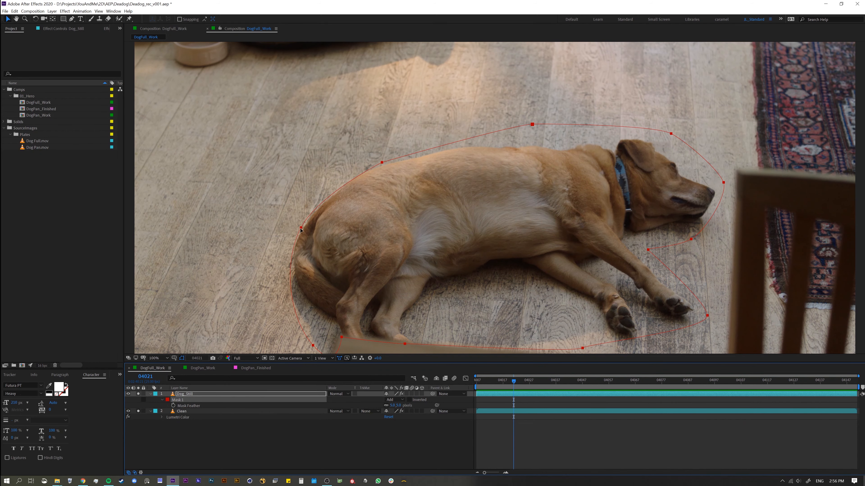
{"action": "left_click_drag", "start_coordinate": [301, 230], "coordinate": [303, 232]}
{"action": "key", "text": "ctrl+z"}
{"action": "left_click", "coordinate": [292, 235]}
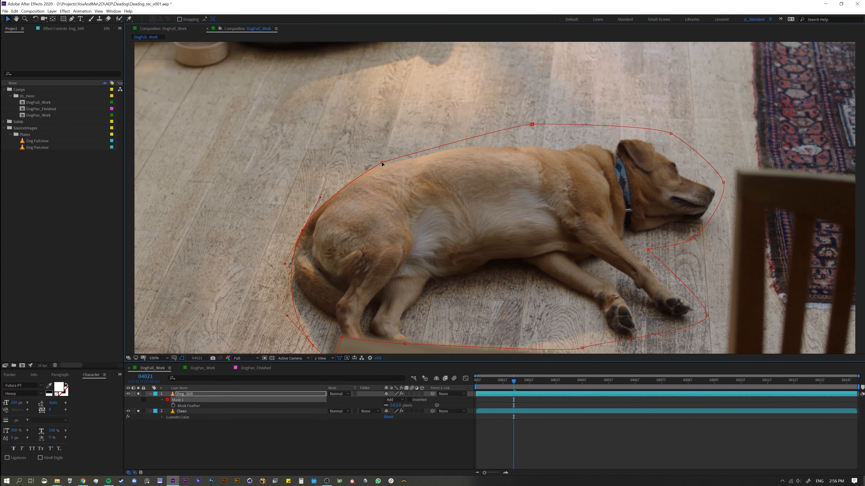
{"action": "left_click_drag", "start_coordinate": [382, 163], "coordinate": [374, 169]}
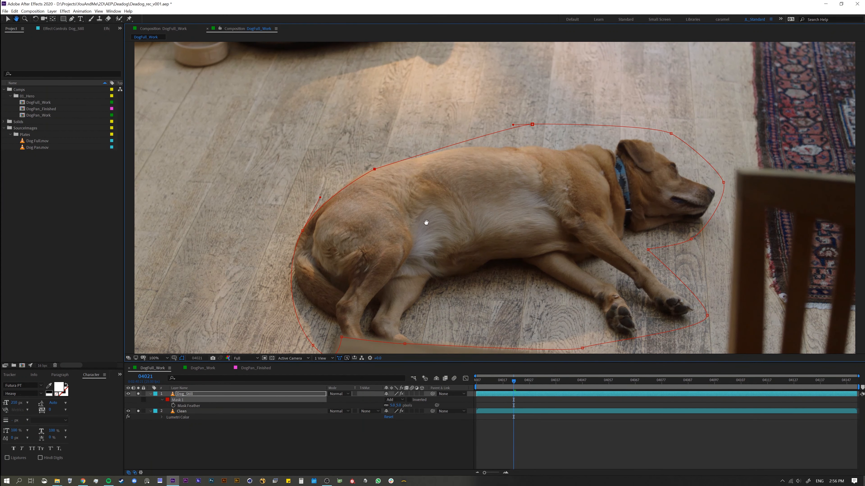
Play back the composite in the enlarged viewer to examine the dog and the softened mask edge.
{"action": "key", "text": "space"}
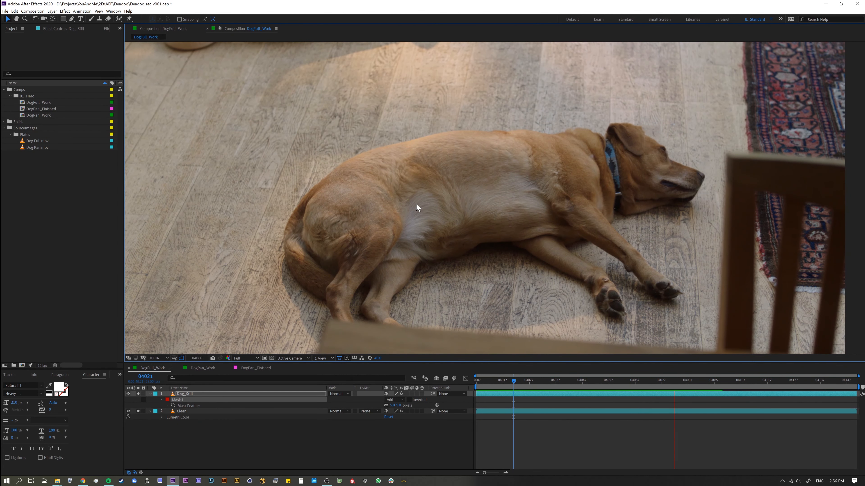
{"action": "left_click_drag", "start_coordinate": [532, 387], "coordinate": [594, 383]}
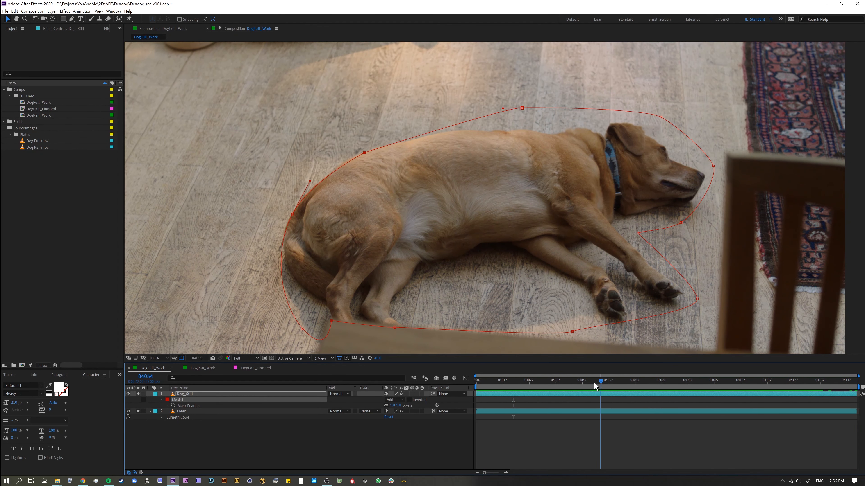
{"action": "key", "text": "grave"}
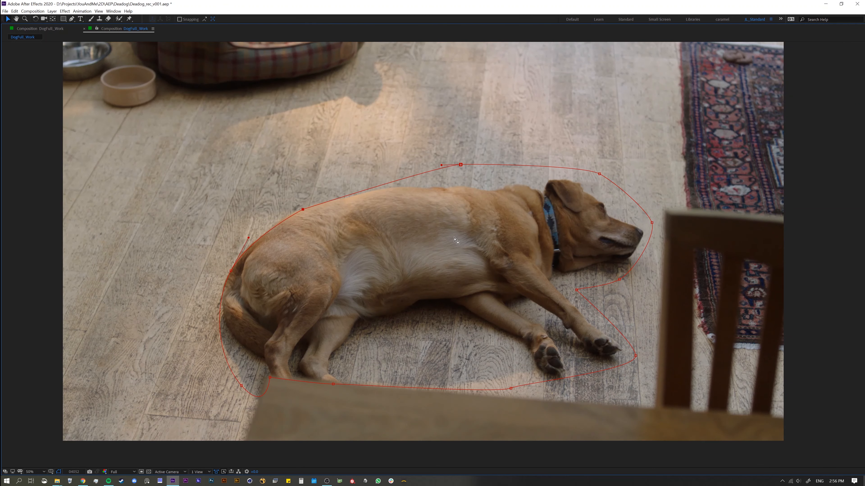
{"action": "key", "text": "comma"}
{"action": "key", "text": "period"}
{"action": "key", "text": "space"}
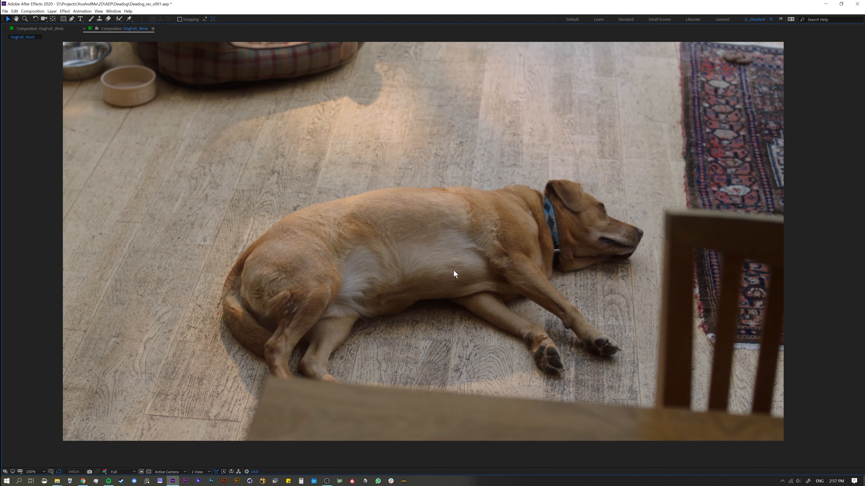
{"action": "key", "text": "space"}
{"action": "key", "text": "grave"}
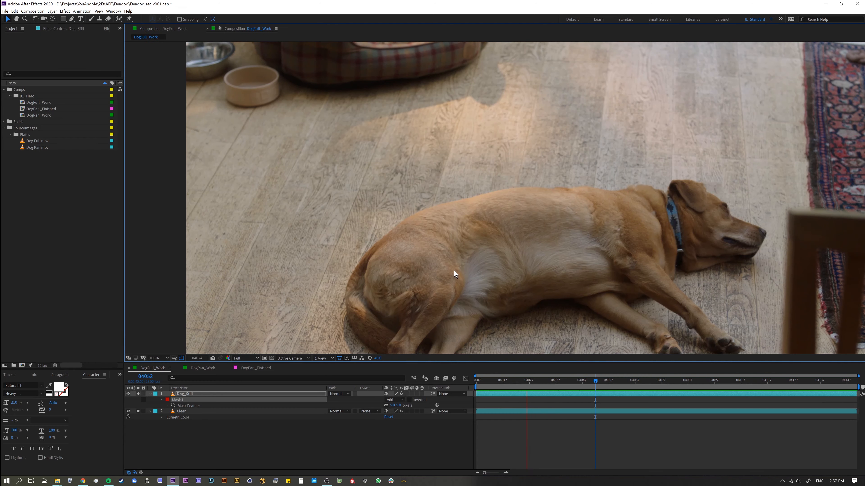
Save the project, then deselect the masked still at frame 4062 with the whole frame in view.
{"action": "left_click_drag", "start_coordinate": [508, 382], "coordinate": [616, 382]}
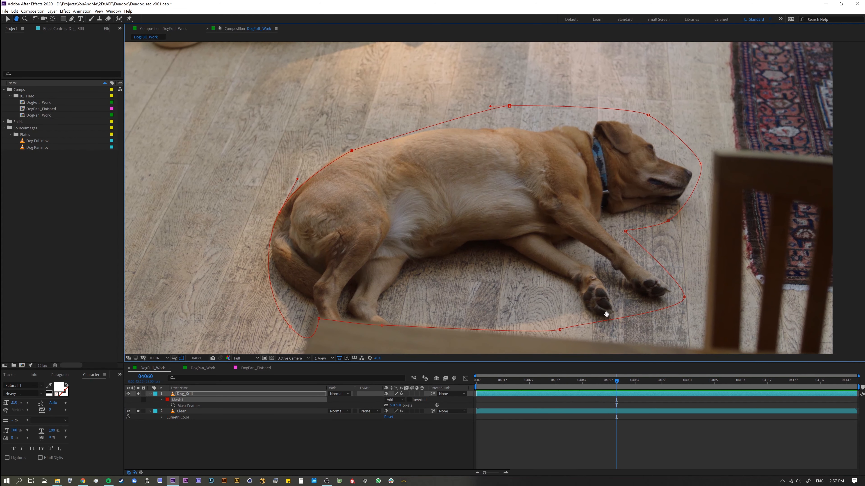
{"action": "key", "text": "comma"}
{"action": "key", "text": "comma"}
{"action": "left_click_drag", "start_coordinate": [469, 244], "coordinate": [459, 248]}
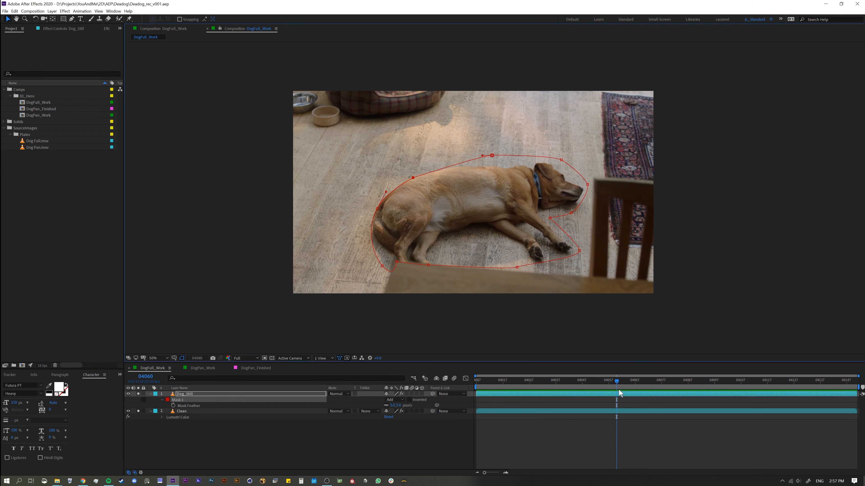
{"action": "mouse_move", "coordinate": [618, 381]}
{"action": "left_mouse_down"}
{"action": "mouse_move", "coordinate": [627, 384]}
{"action": "mouse_move", "coordinate": [621, 378]}
{"action": "left_mouse_up"}
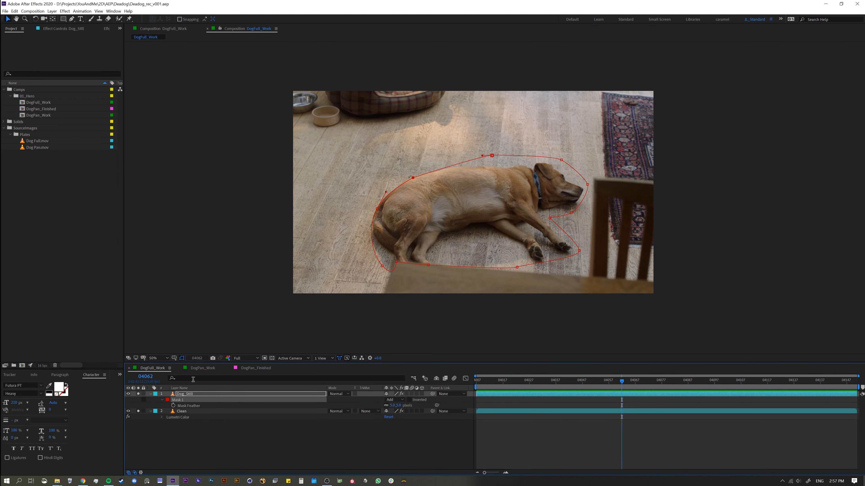
{"action": "left_click", "coordinate": [215, 423]}
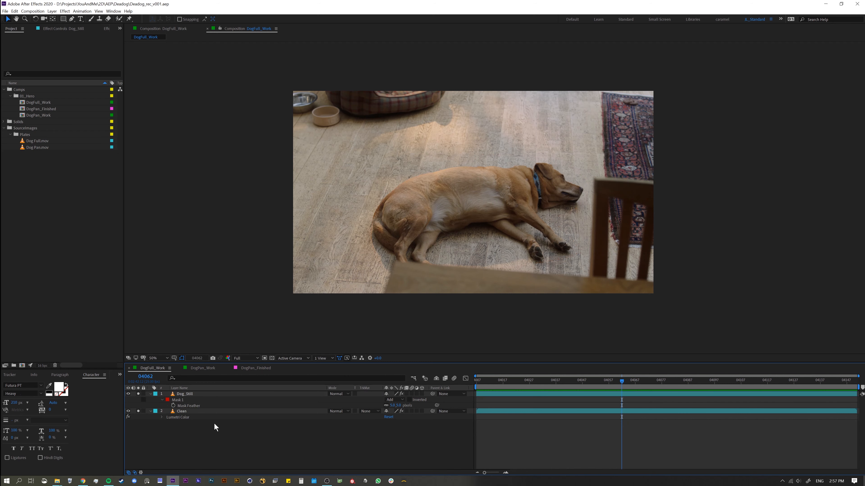
Open the DogPan_Work composition, play it back at 100% magnification and scrub to frame 1042 to examine the dog.
{"action": "left_click", "coordinate": [203, 368]}
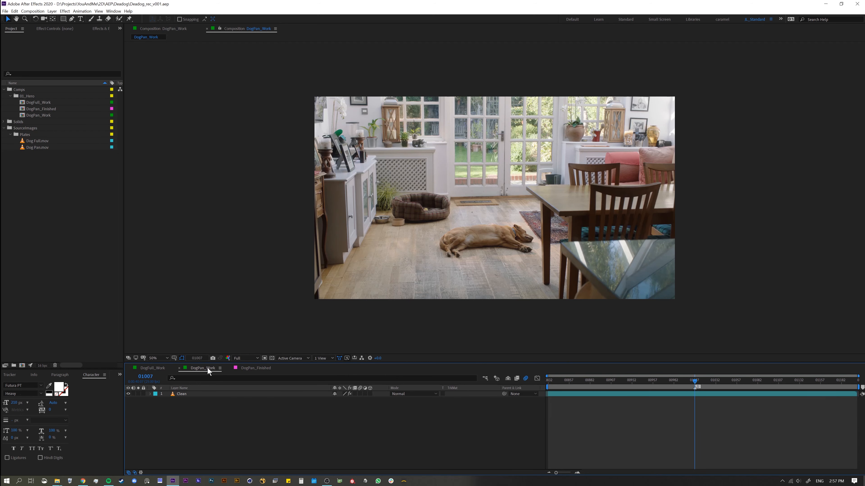
{"action": "key", "text": "space"}
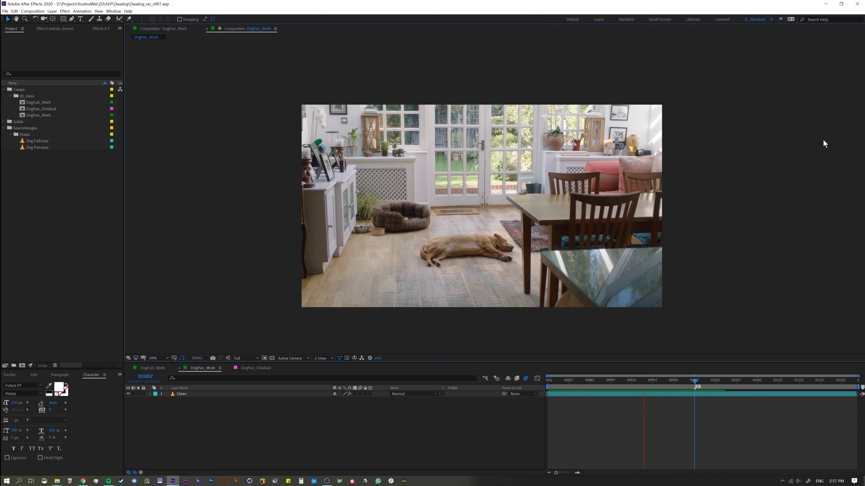
{"action": "key", "text": "/"}
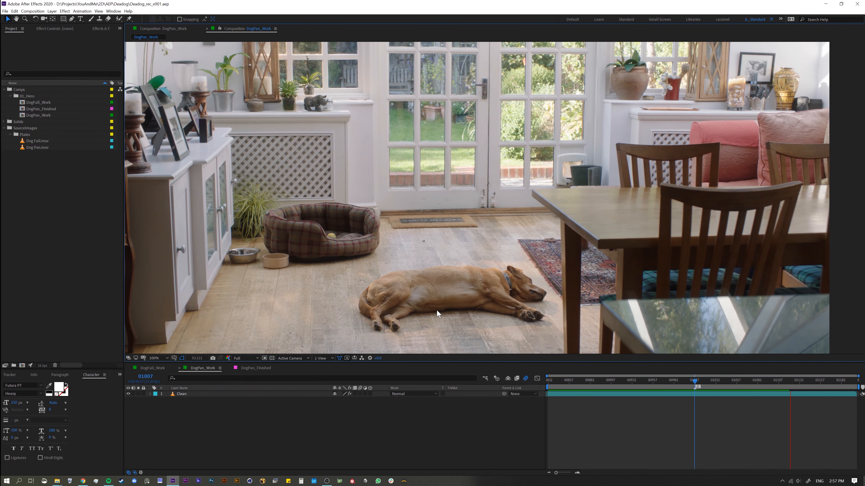
{"action": "mouse_move", "coordinate": [694, 383]}
{"action": "left_mouse_down"}
{"action": "mouse_move", "coordinate": [581, 382]}
{"action": "mouse_move", "coordinate": [761, 386]}
{"action": "mouse_move", "coordinate": [636, 388]}
{"action": "mouse_move", "coordinate": [699, 382]}
{"action": "mouse_move", "coordinate": [682, 379]}
{"action": "mouse_move", "coordinate": [556, 388]}
{"action": "mouse_move", "coordinate": [709, 384]}
{"action": "left_mouse_up"}
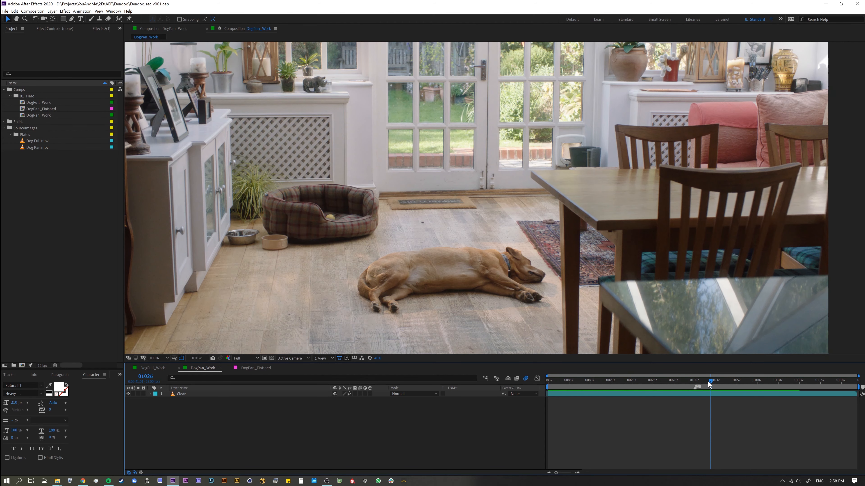
{"action": "left_click_drag", "start_coordinate": [707, 381], "coordinate": [724, 392]}
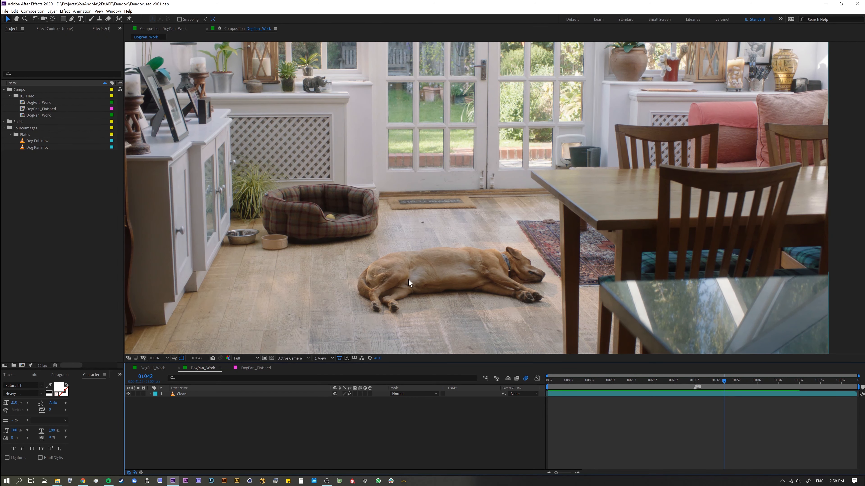
Add a composition marker at frame 1046 of DogPan_Work with the comment "Hero Frame".
{"action": "mouse_move", "coordinate": [722, 381]}
{"action": "left_mouse_down"}
{"action": "mouse_move", "coordinate": [714, 387]}
{"action": "mouse_move", "coordinate": [727, 390]}
{"action": "left_mouse_up"}
{"action": "key", "text": "shift+1"}
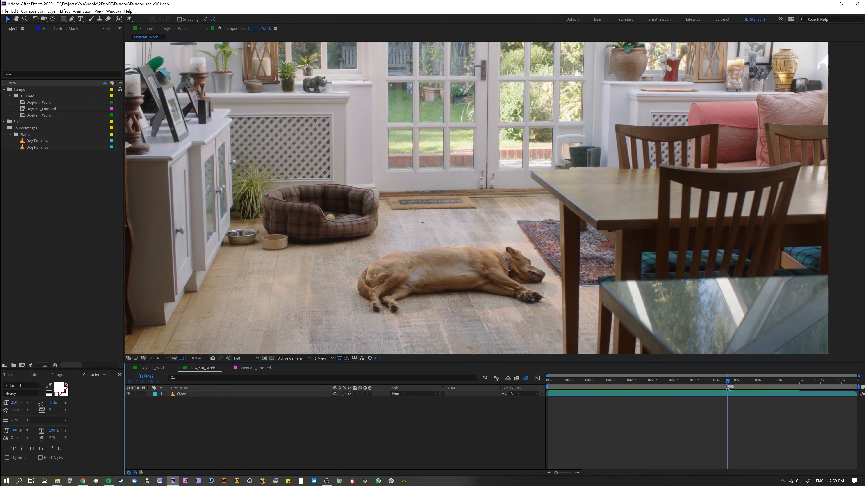
{"action": "left_click_drag", "start_coordinate": [449, 237], "coordinate": [448, 229]}
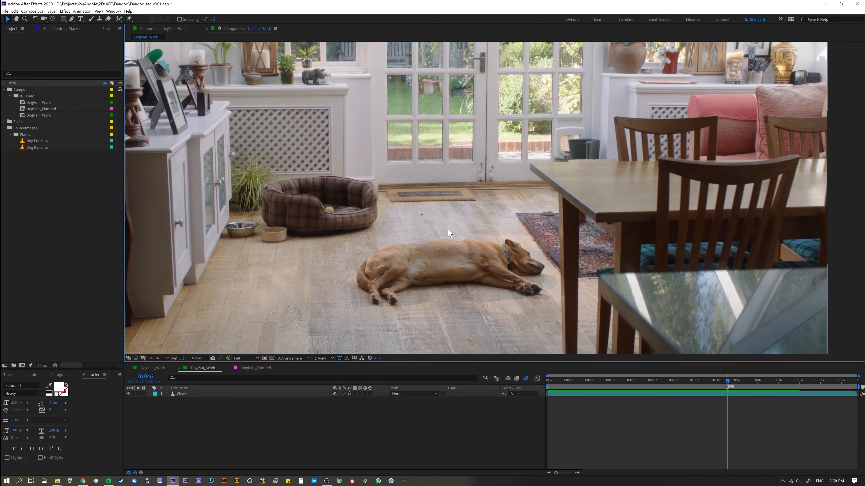
{"action": "scroll", "coordinate": [448, 230], "scroll_direction": "down", "scroll_amount": 1}
{"action": "scroll", "coordinate": [448, 230], "scroll_direction": "up", "scroll_amount": 1}
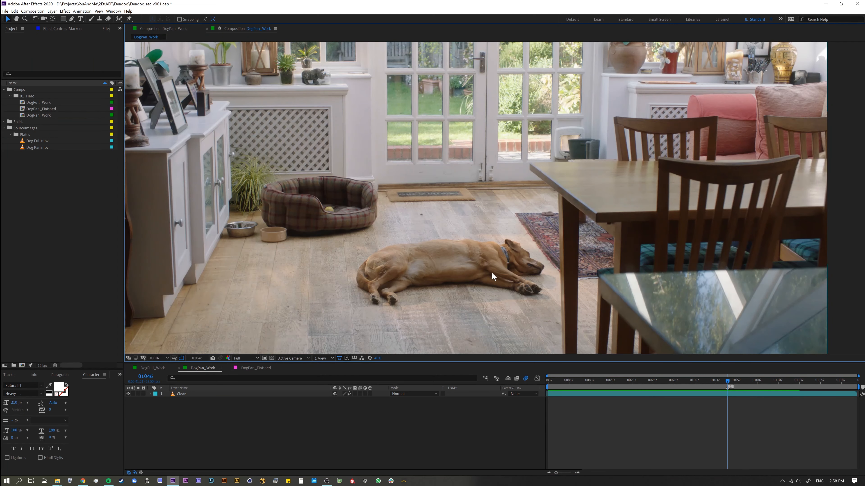
{"action": "double_click", "coordinate": [730, 387]}
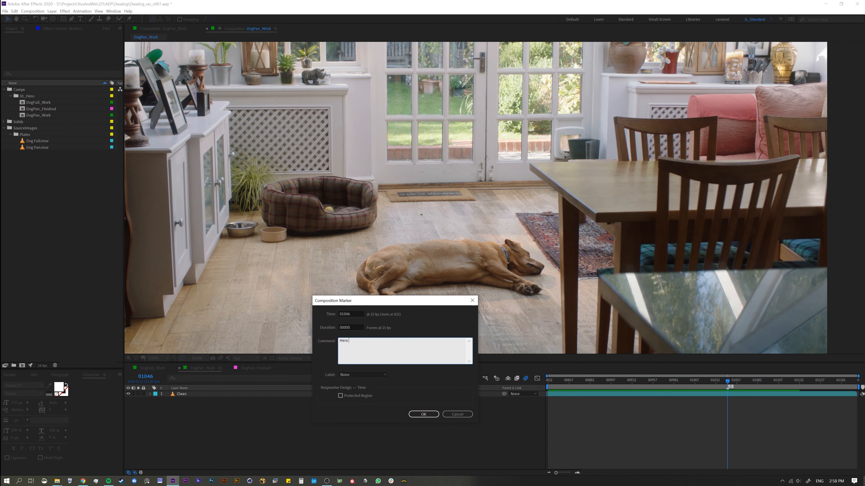
{"action": "type", "text": "Hero Frame"}
{"action": "left_click", "coordinate": [422, 414]}
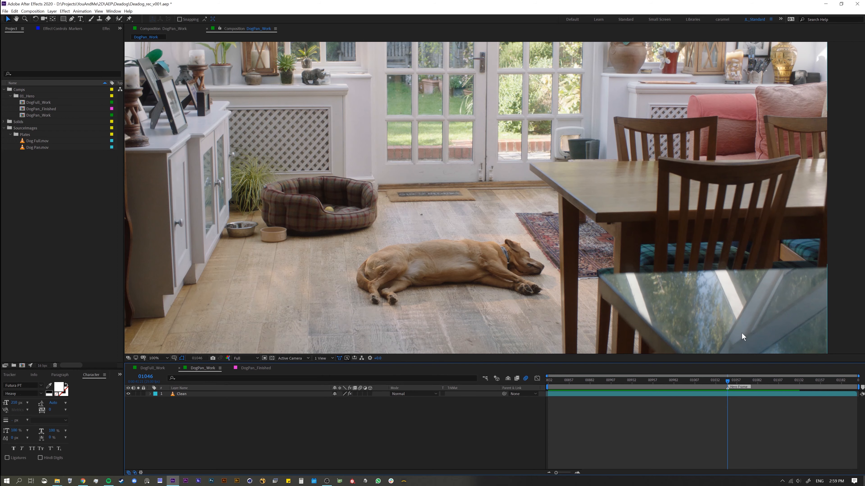
Examine the hero frame in the enlarged viewer and compare the pan shot with the DogFull_Work composition.
{"action": "key", "text": "grave"}
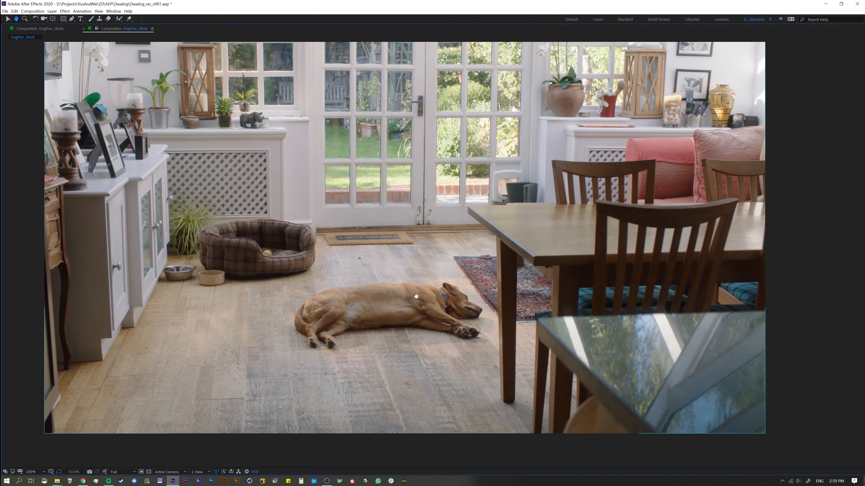
{"action": "key", "text": "grave"}
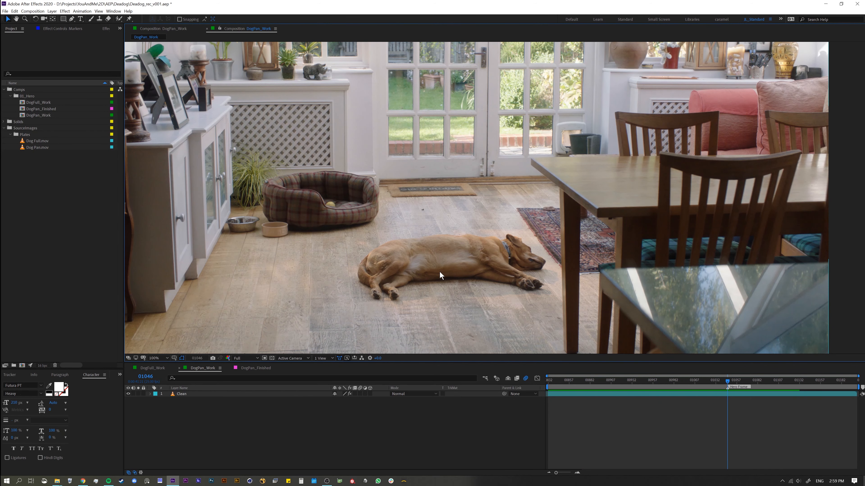
{"action": "left_click", "coordinate": [152, 368]}
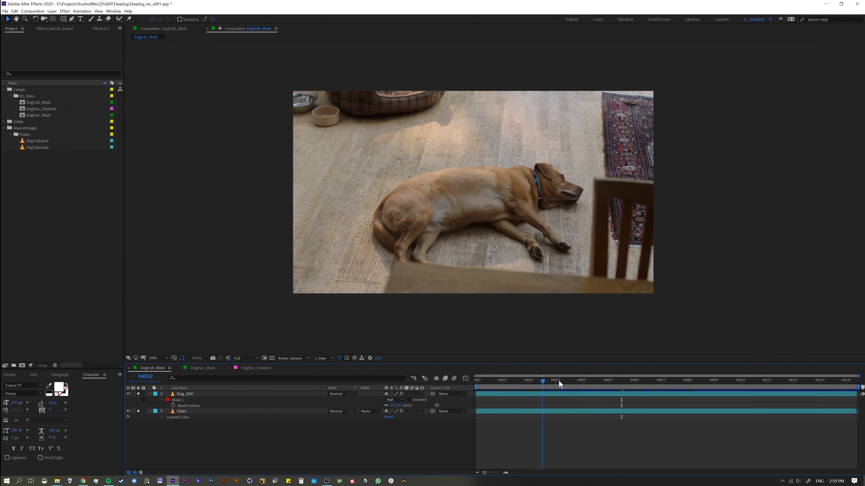
{"action": "left_click_drag", "start_coordinate": [559, 380], "coordinate": [599, 385]}
{"action": "left_click", "coordinate": [203, 368]}
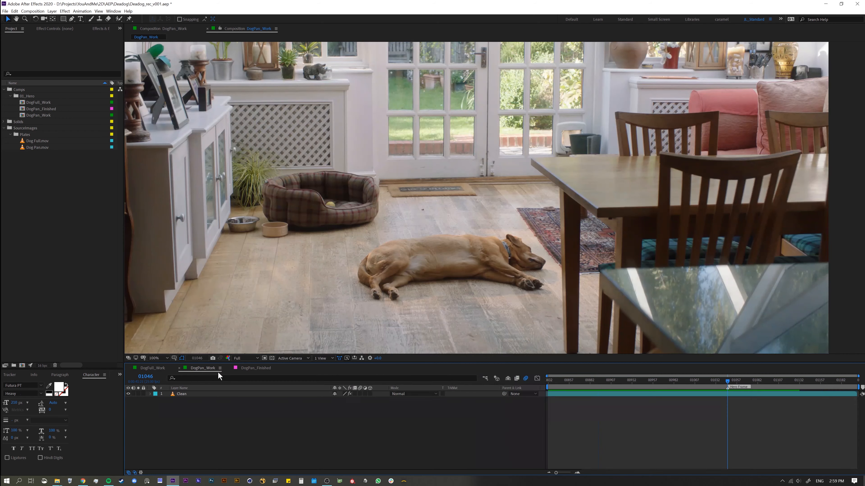
Scrub DogPan_Work between frame 896 and the hero frame at 1046 to examine the camera movement around the dog.
{"action": "left_click_drag", "start_coordinate": [679, 380], "coordinate": [602, 385]}
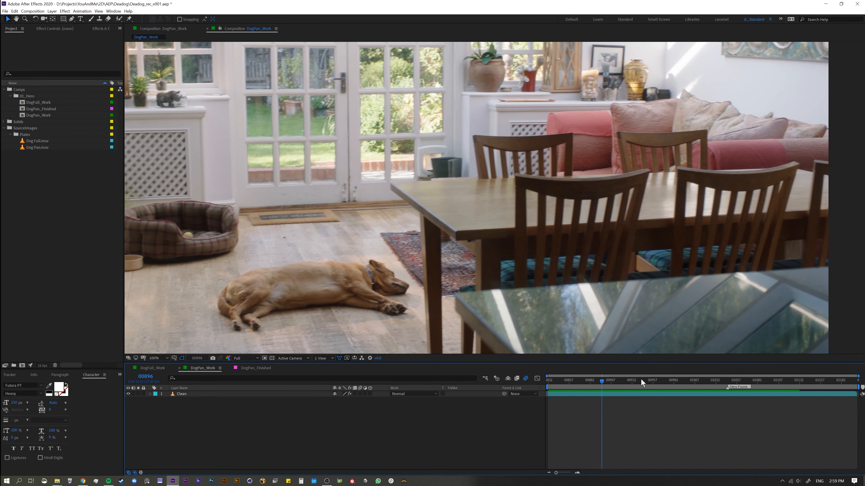
{"action": "mouse_move", "coordinate": [641, 380]}
{"action": "left_mouse_down"}
{"action": "mouse_move", "coordinate": [730, 387]}
{"action": "mouse_move", "coordinate": [611, 391]}
{"action": "mouse_move", "coordinate": [598, 381]}
{"action": "mouse_move", "coordinate": [541, 390]}
{"action": "mouse_move", "coordinate": [711, 389]}
{"action": "mouse_move", "coordinate": [725, 378]}
{"action": "mouse_move", "coordinate": [711, 381]}
{"action": "mouse_move", "coordinate": [731, 385]}
{"action": "left_mouse_up"}
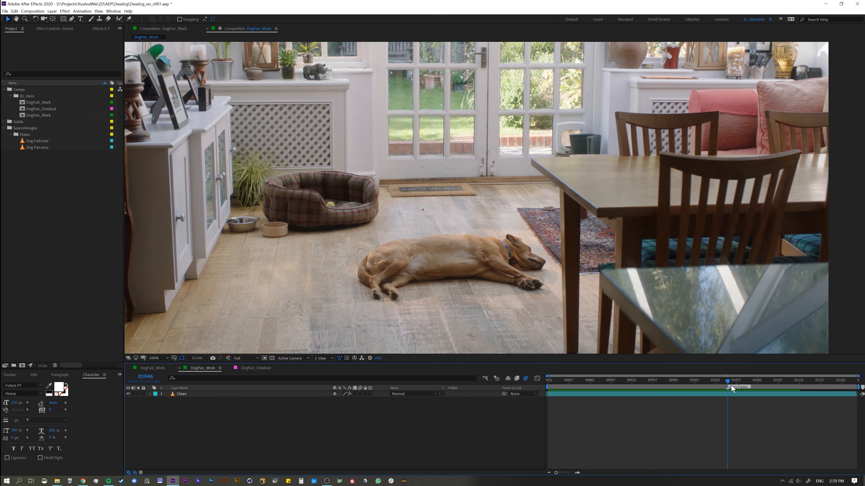
{"action": "key", "text": "space"}
{"action": "left_click_drag", "start_coordinate": [478, 267], "coordinate": [471, 259]}
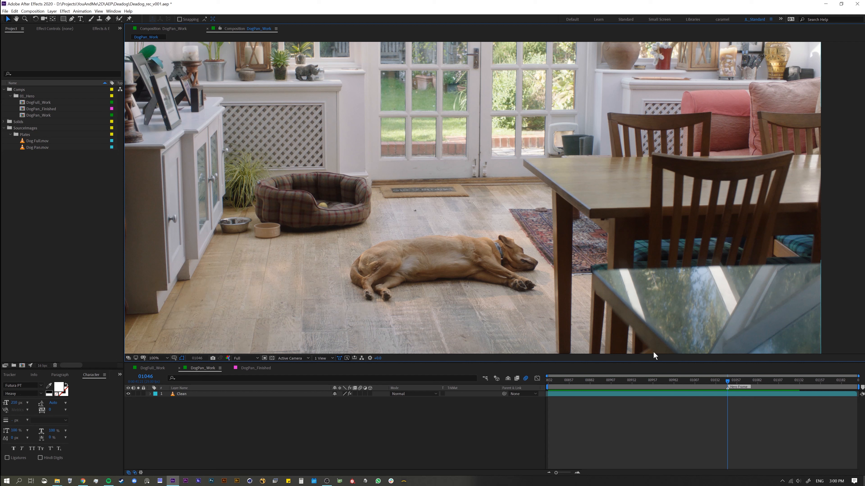
Duplicate the Clean layer in DogPan_Work with the playhead on the hero frame, 1046.
{"action": "mouse_move", "coordinate": [722, 384]}
{"action": "left_mouse_down"}
{"action": "mouse_move", "coordinate": [547, 387]}
{"action": "mouse_move", "coordinate": [674, 387]}
{"action": "mouse_move", "coordinate": [583, 398]}
{"action": "mouse_move", "coordinate": [649, 398]}
{"action": "mouse_move", "coordinate": [566, 395]}
{"action": "mouse_move", "coordinate": [610, 403]}
{"action": "mouse_move", "coordinate": [725, 394]}
{"action": "left_mouse_up"}
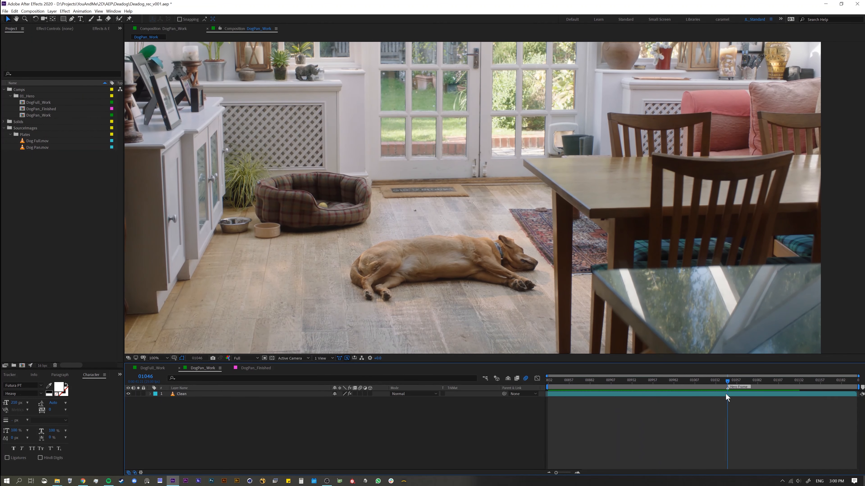
{"action": "left_click", "coordinate": [179, 394]}
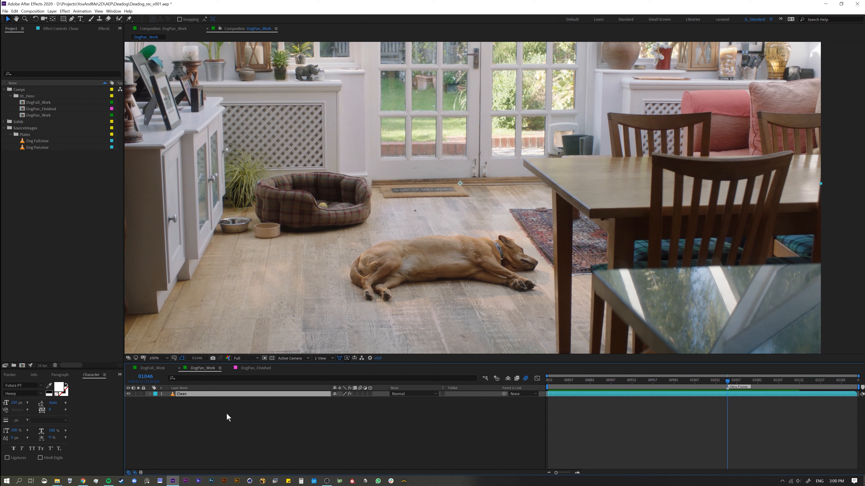
{"action": "key", "text": "ctrl+d"}
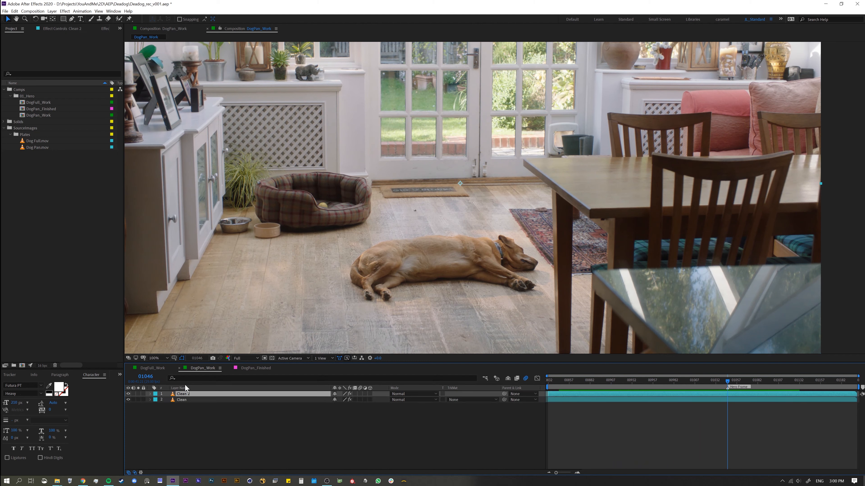
Rename the duplicated Clean layer as Dog_Still.
{"action": "left_click", "coordinate": [201, 417]}
{"action": "left_click", "coordinate": [197, 395]}
{"action": "key", "text": "Return"}
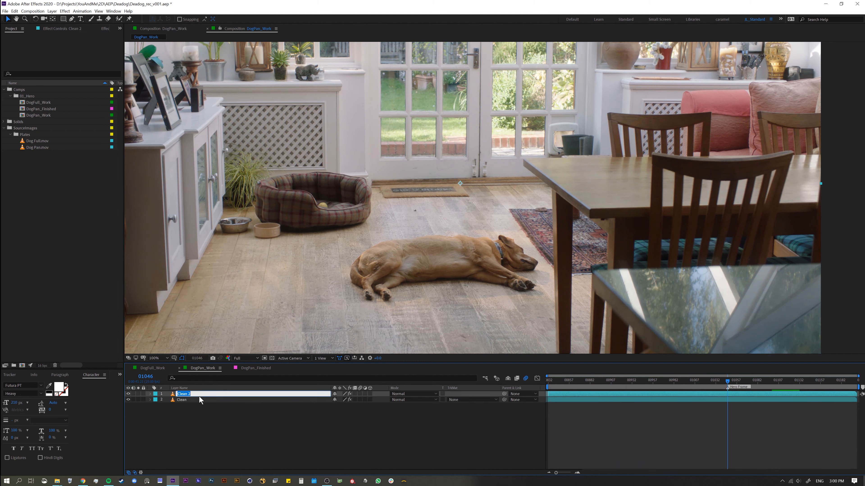
{"action": "type", "text": "Dog_Still"}
{"action": "key", "text": "Return"}
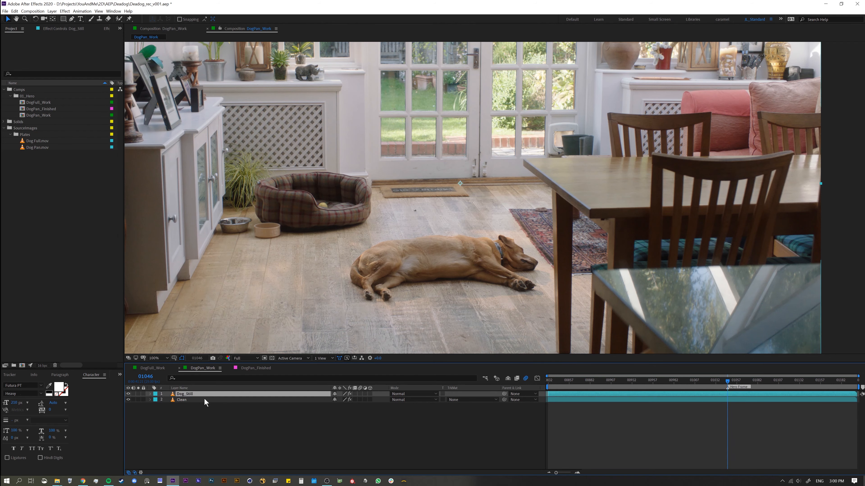
Draw a loose closed mask around the sleeping dog on the Dog_Still layer with the Pen tool.
{"action": "left_click_drag", "start_coordinate": [430, 267], "coordinate": [416, 267]}
{"action": "key", "text": "v"}
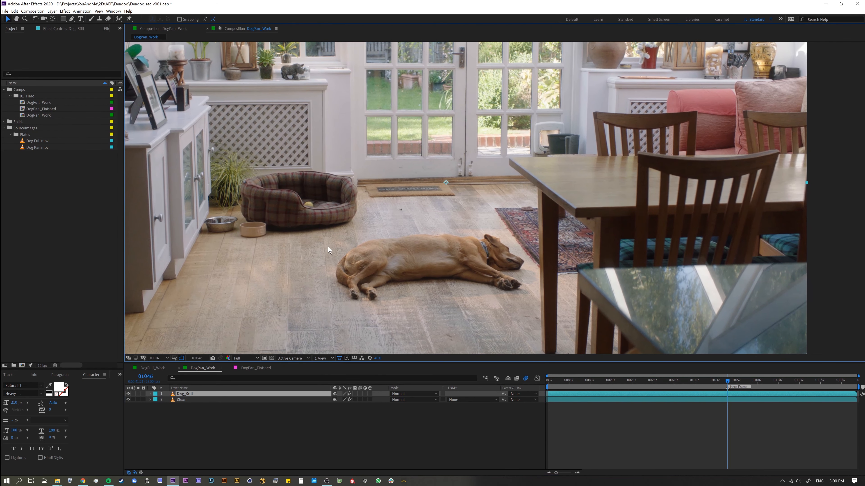
{"action": "key", "text": "g"}
{"action": "left_click", "coordinate": [369, 232]}
{"action": "left_click", "coordinate": [452, 224]}
{"action": "left_click_drag", "start_coordinate": [497, 231], "coordinate": [505, 235]}
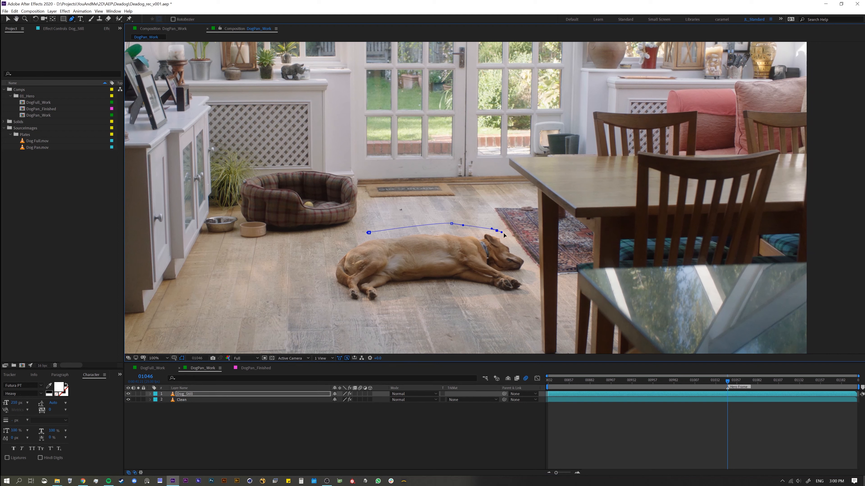
{"action": "left_click_drag", "start_coordinate": [529, 262], "coordinate": [463, 299]}
{"action": "left_click_drag", "start_coordinate": [371, 304], "coordinate": [326, 282]}
{"action": "left_click_drag", "start_coordinate": [338, 251], "coordinate": [372, 238]}
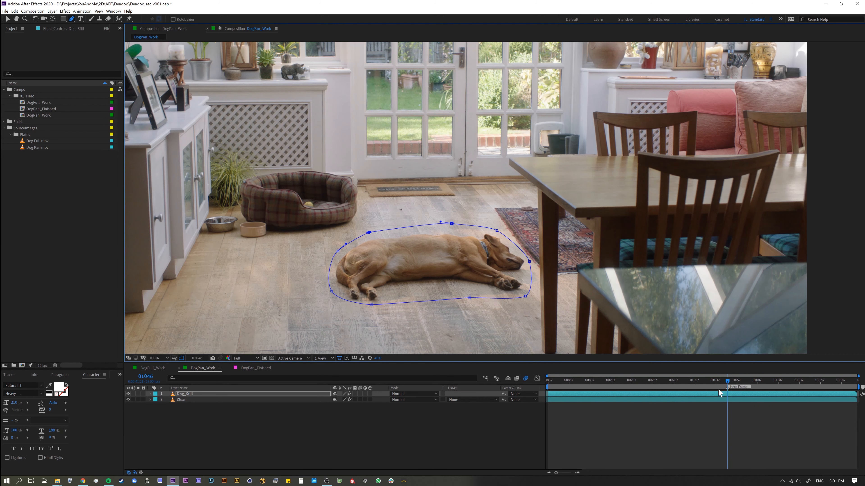
Isolate Dog_Still to check the masked dog cutout, and bring the full composition back.
{"action": "left_click", "coordinate": [139, 394]}
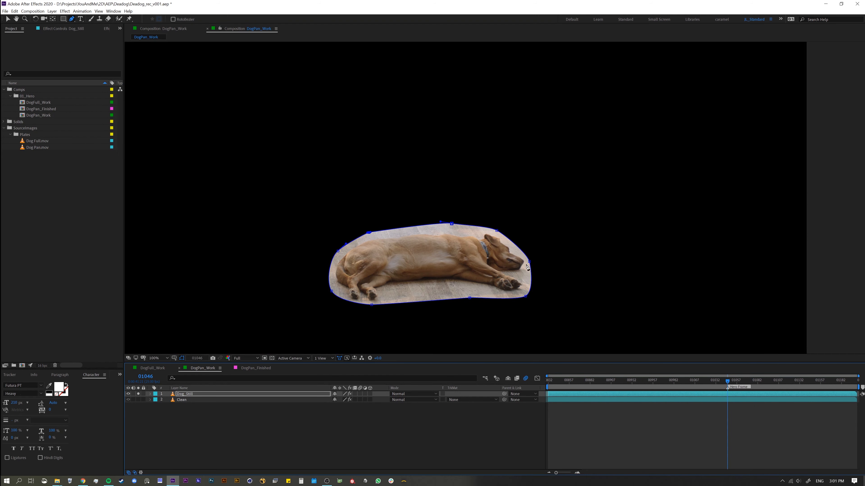
{"action": "left_click", "coordinate": [138, 393]}
{"action": "left_click", "coordinate": [187, 416]}
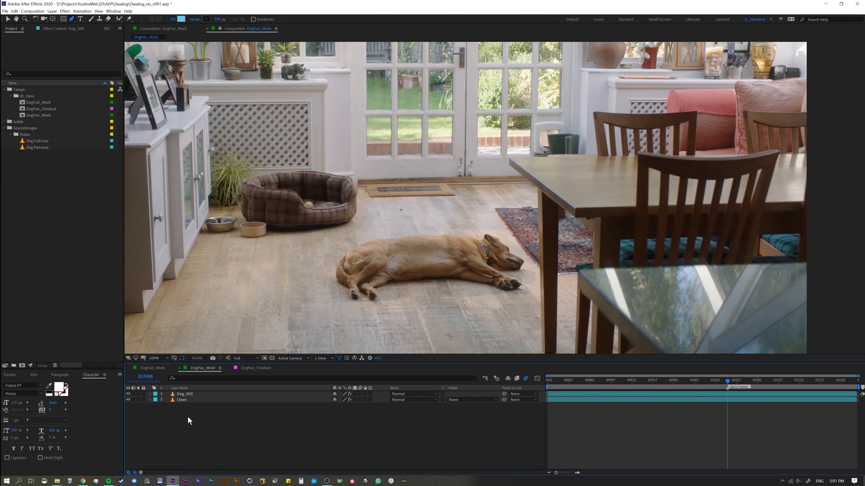
{"action": "key", "text": "space"}
{"action": "left_click_drag", "start_coordinate": [430, 273], "coordinate": [413, 269]}
{"action": "key", "text": "g"}
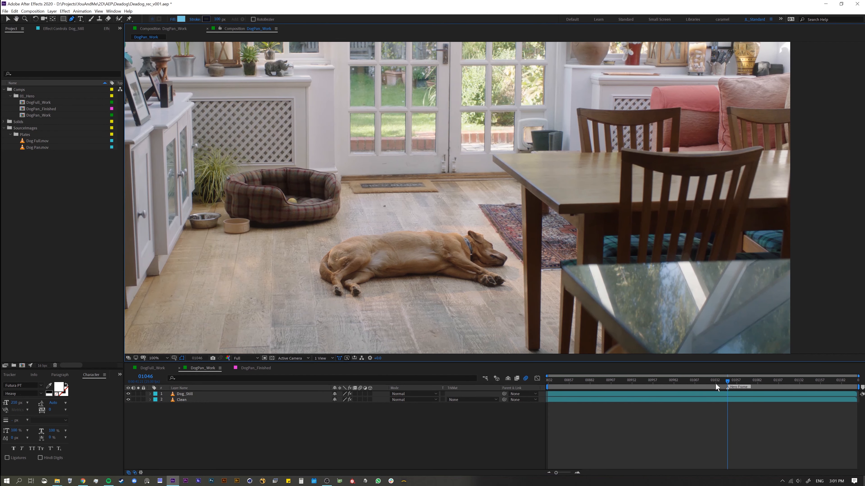
Enable time remapping on Dog_Still, keyframe it at frame 1046, move that keyframe to the layer start and delete the end keyframe.
{"action": "left_click", "coordinate": [183, 394]}
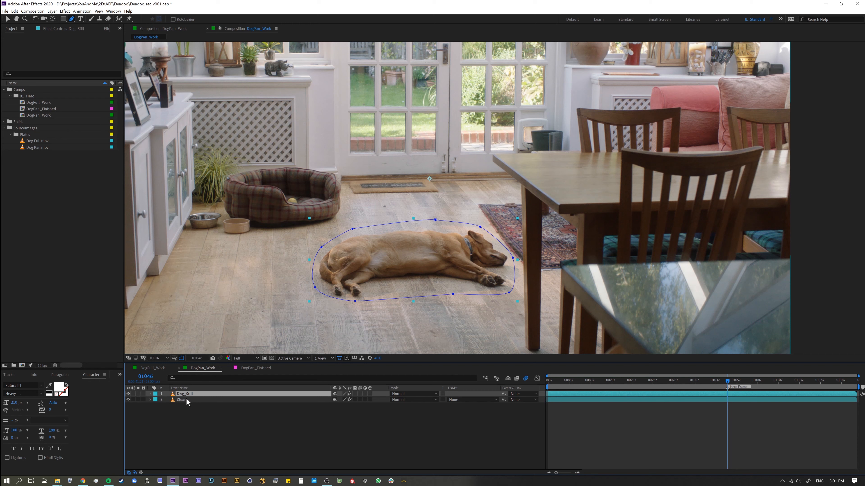
{"action": "key", "text": "ctrl+alt+t"}
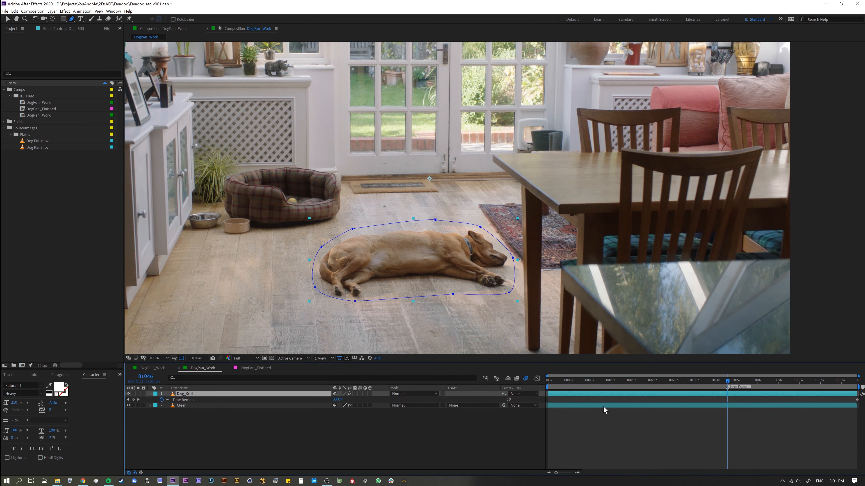
{"action": "left_click", "coordinate": [133, 400]}
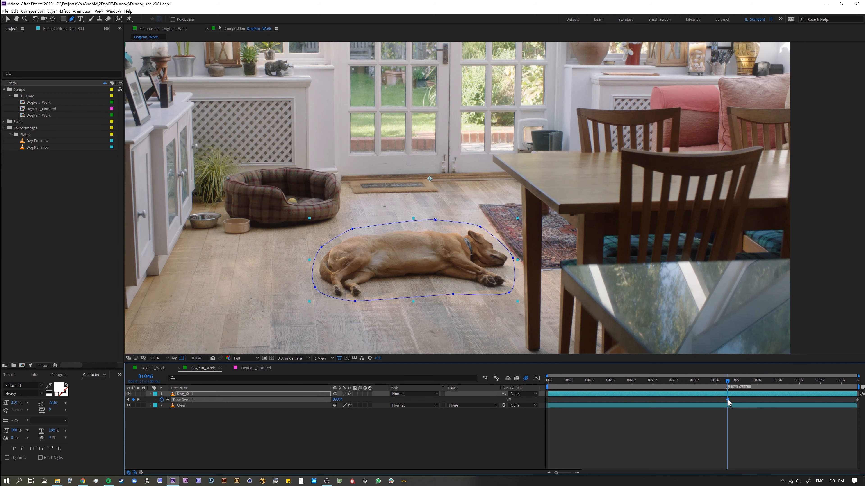
{"action": "left_click_drag", "start_coordinate": [727, 403], "coordinate": [558, 416]}
{"action": "left_click", "coordinate": [856, 400]}
{"action": "left_click", "coordinate": [824, 124]}
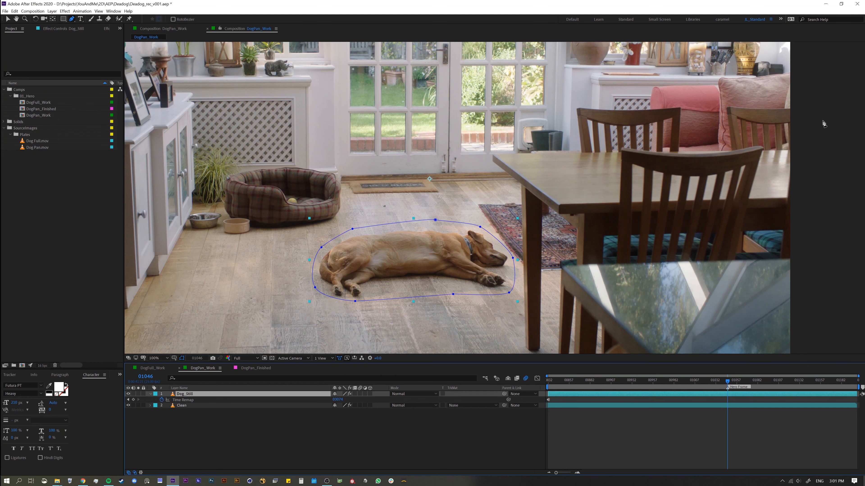
Isolate Dog_Still and scrub around frame 1046 to check the frozen dog, then show all layers again.
{"action": "left_click", "coordinate": [137, 394]}
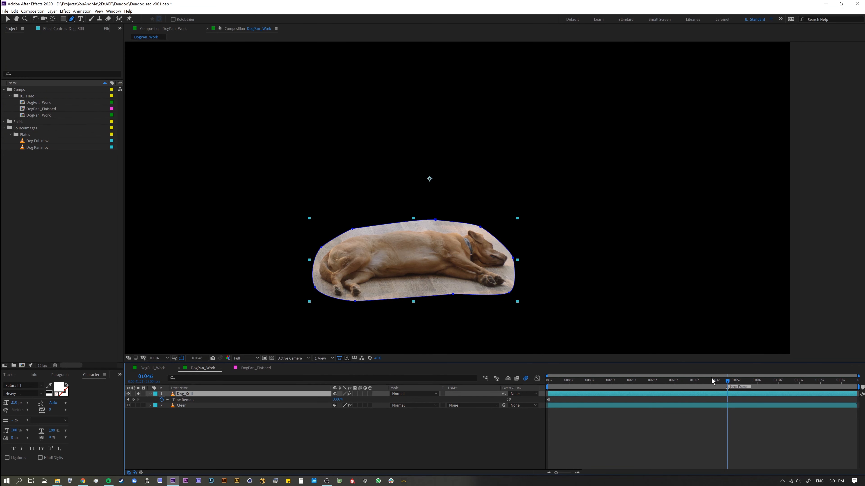
{"action": "mouse_move", "coordinate": [711, 379]}
{"action": "left_mouse_down"}
{"action": "mouse_move", "coordinate": [645, 391]}
{"action": "mouse_move", "coordinate": [528, 392]}
{"action": "mouse_move", "coordinate": [727, 383]}
{"action": "left_mouse_up"}
{"action": "left_click", "coordinate": [138, 394]}
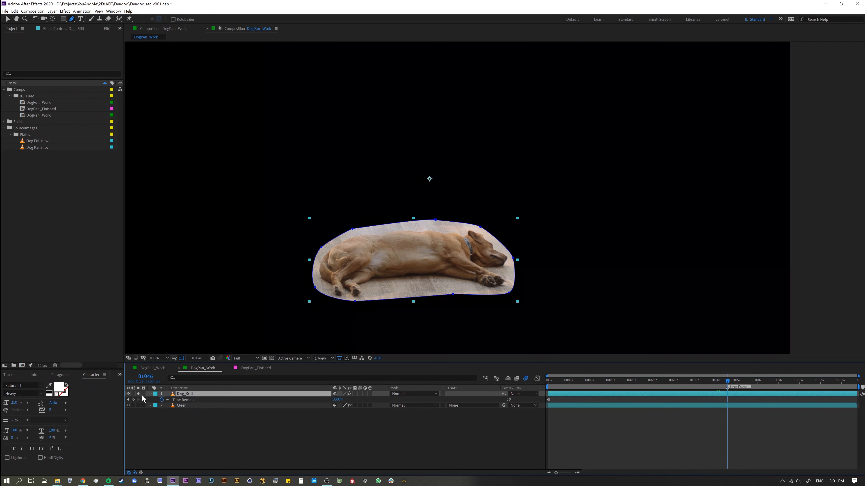
{"action": "left_click", "coordinate": [137, 394]}
{"action": "left_click", "coordinate": [137, 393]}
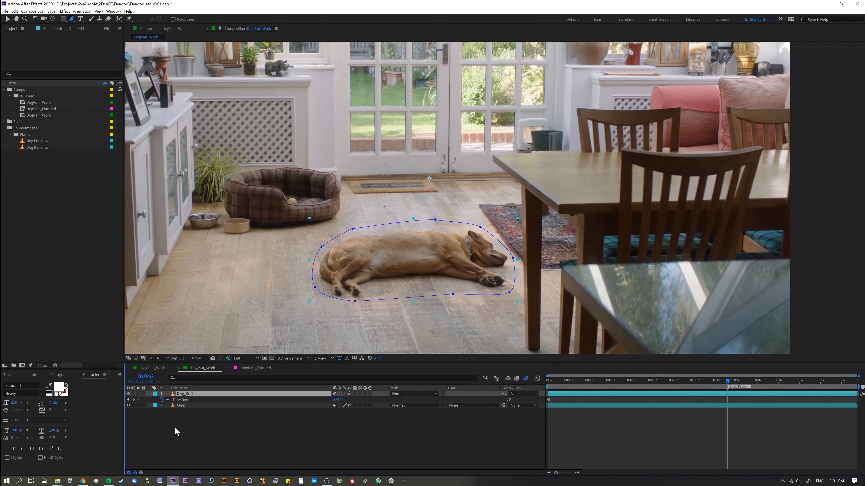
Isolate the Clean layer and apply Track in Boris FX Mocha to it.
{"action": "left_click", "coordinate": [175, 431]}
{"action": "left_click", "coordinate": [160, 395]}
{"action": "left_click", "coordinate": [206, 421]}
{"action": "left_click", "coordinate": [201, 395]}
{"action": "left_click", "coordinate": [196, 406]}
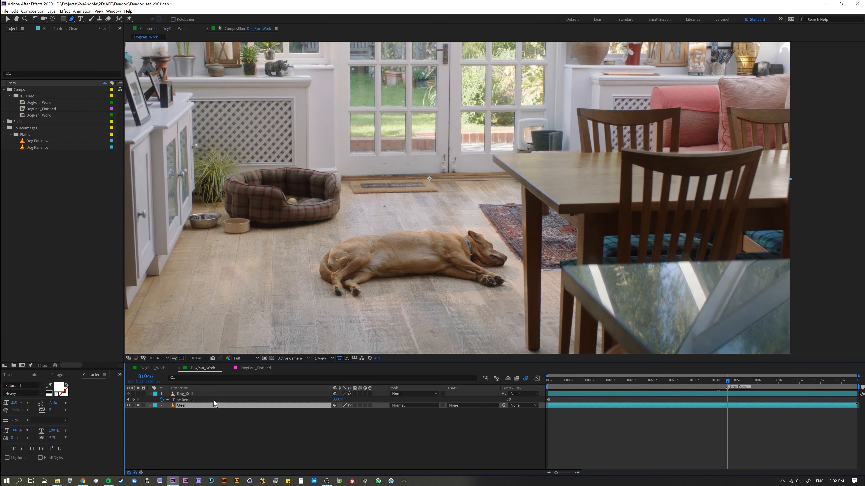
{"action": "left_click", "coordinate": [82, 12]}
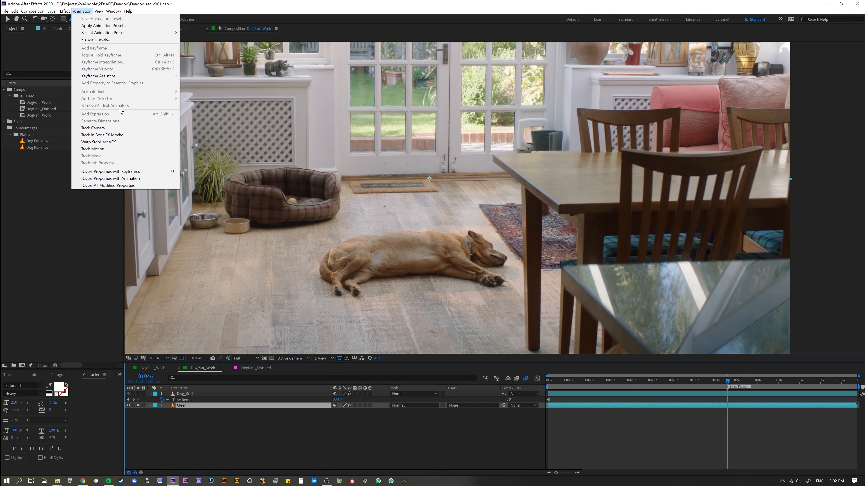
{"action": "left_click", "coordinate": [87, 137]}
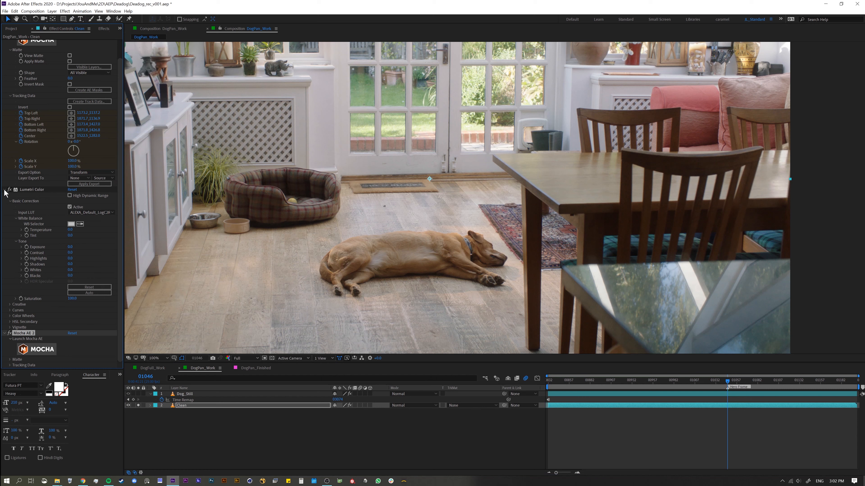
Delete the older Mocha AE effect, the one above Lumetri Color, from the Clean layer.
{"action": "scroll", "coordinate": [68, 181], "scroll_direction": "up", "scroll_amount": 1}
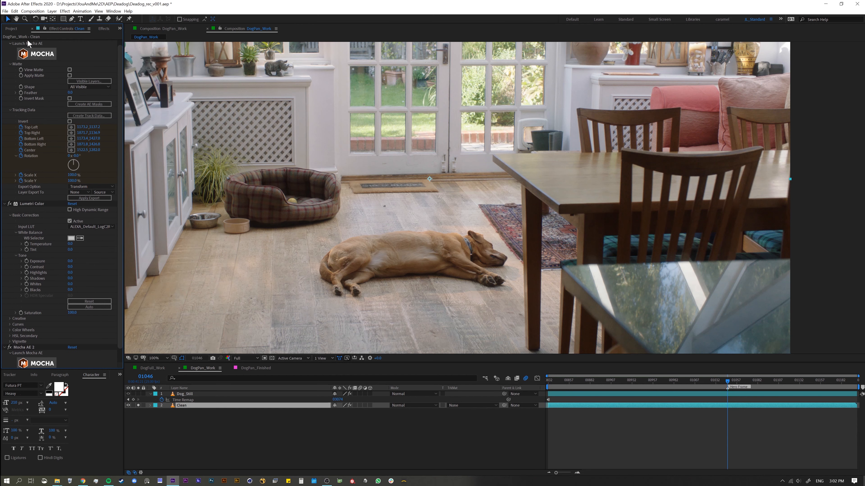
{"action": "scroll", "coordinate": [38, 51], "scroll_direction": "up", "scroll_amount": 1}
{"action": "left_click", "coordinate": [34, 44]}
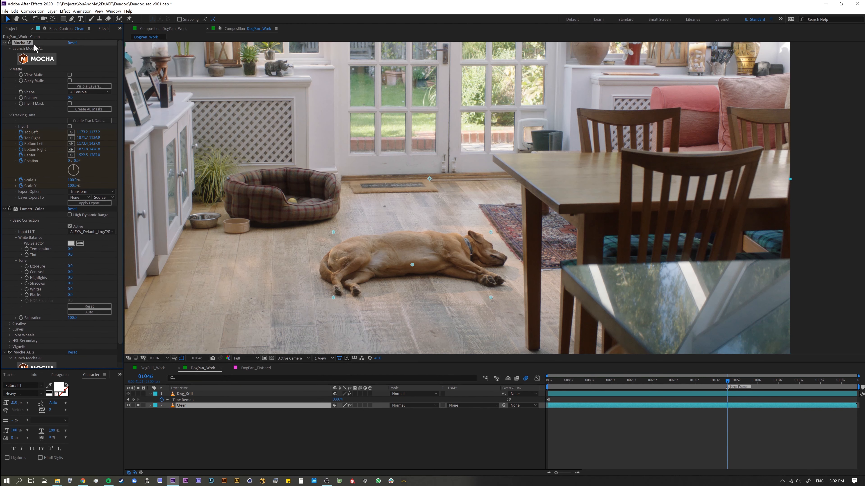
{"action": "key", "text": "Delete"}
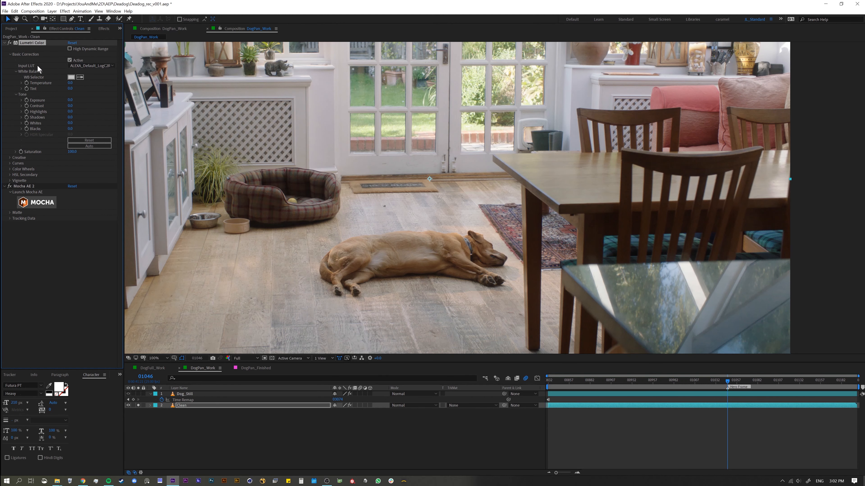
Disable Lumetri Color on the Clean layer and launch Mocha AE from its remaining Mocha effect.
{"action": "left_click", "coordinate": [9, 43]}
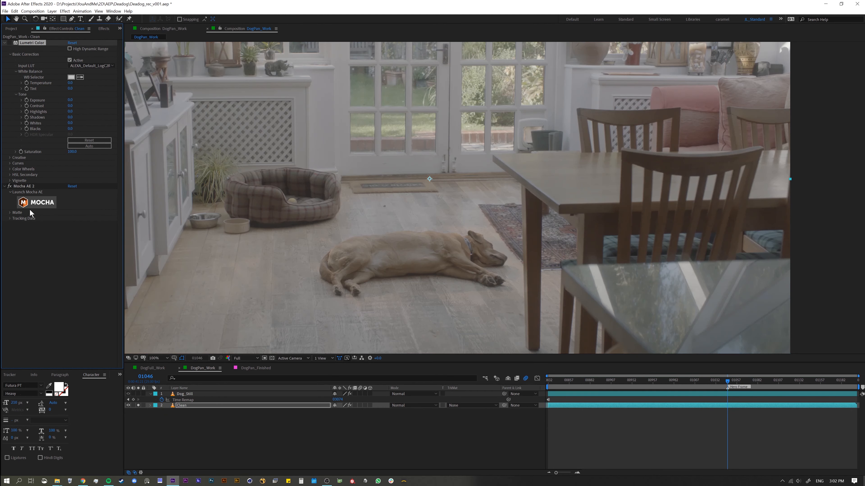
{"action": "left_click", "coordinate": [32, 186]}
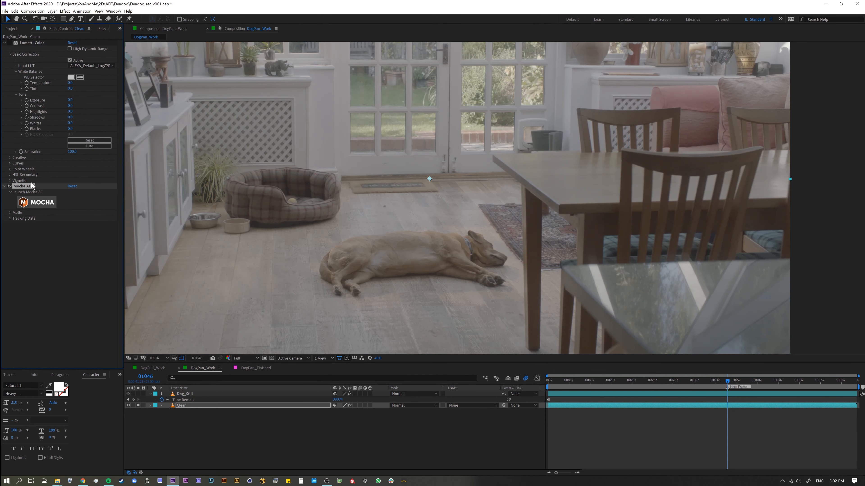
{"action": "left_click", "coordinate": [41, 204]}
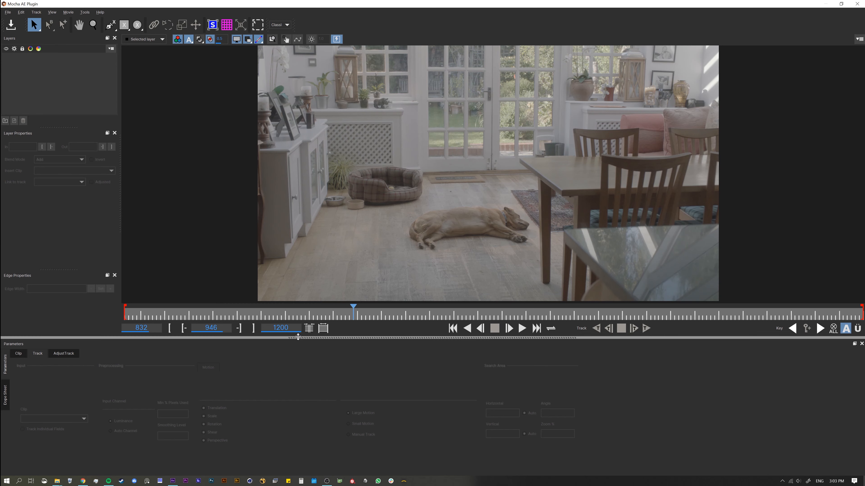
Draw a closed X-spline loosely around the dog at frame 1066.
{"action": "left_click_drag", "start_coordinate": [344, 312], "coordinate": [594, 324]}
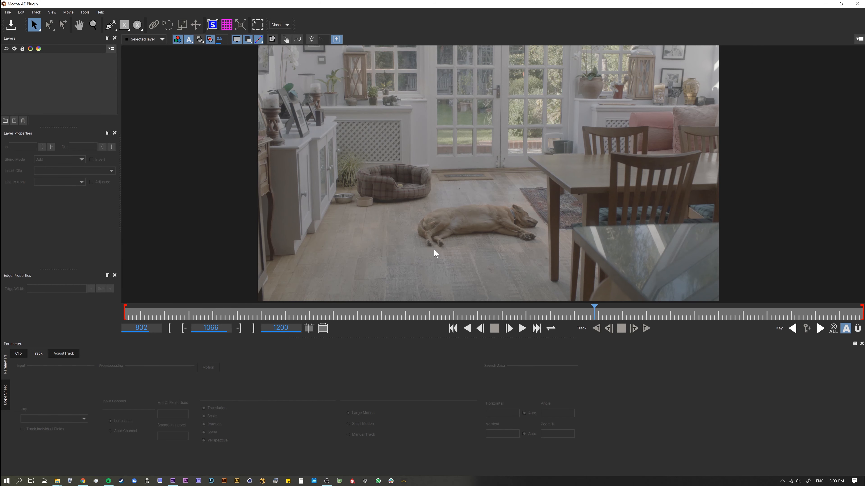
{"action": "key", "text": "x"}
{"action": "left_click_drag", "start_coordinate": [468, 235], "coordinate": [545, 190]}
{"action": "key", "text": "z"}
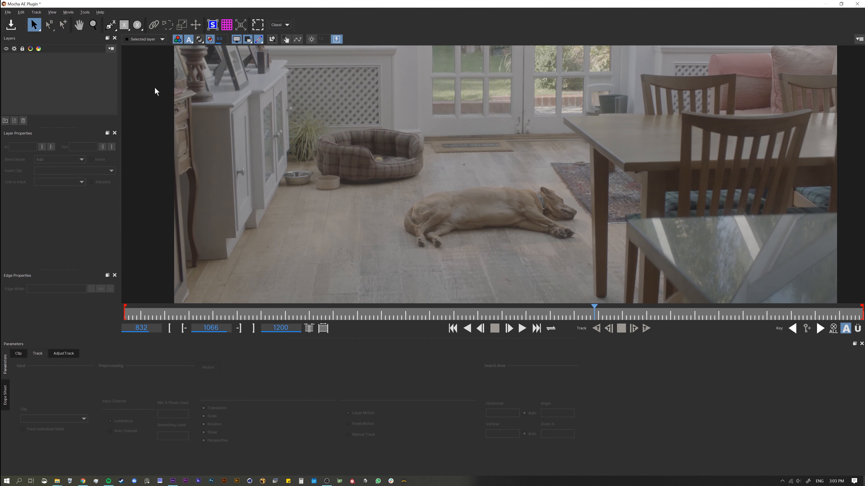
{"action": "left_click", "coordinate": [110, 27]}
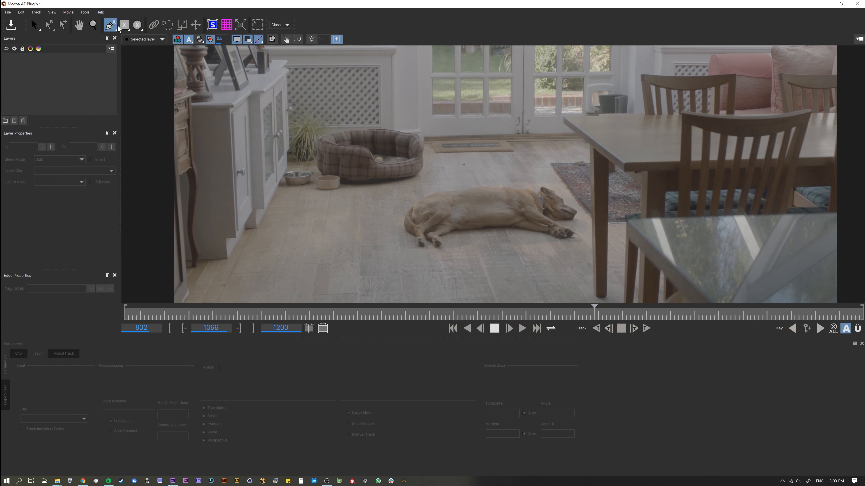
{"action": "left_click", "coordinate": [410, 190]}
{"action": "left_click", "coordinate": [494, 174]}
{"action": "left_click", "coordinate": [548, 180]}
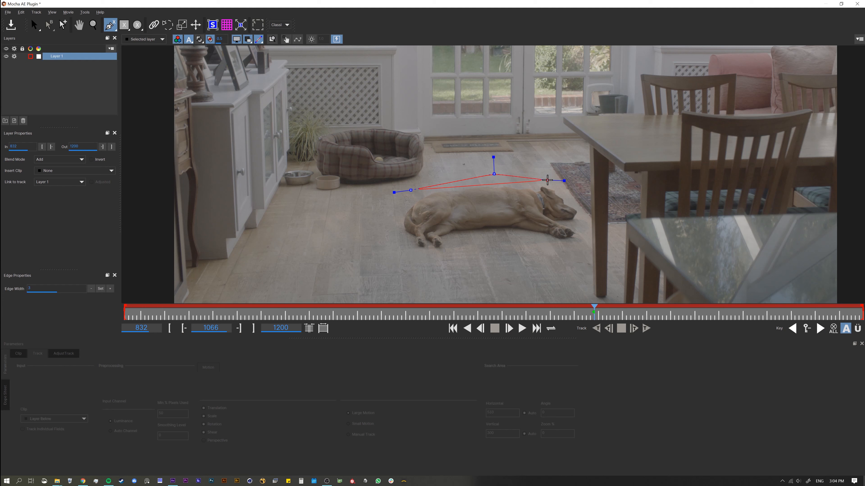
{"action": "left_click", "coordinate": [568, 187]}
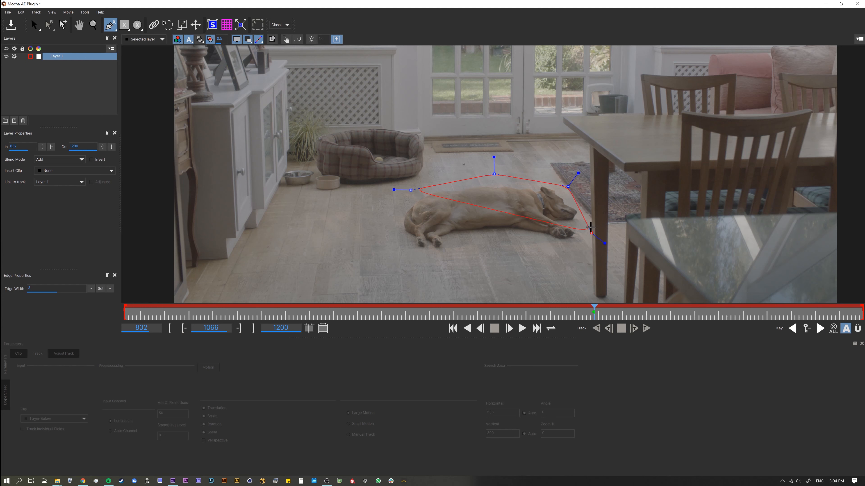
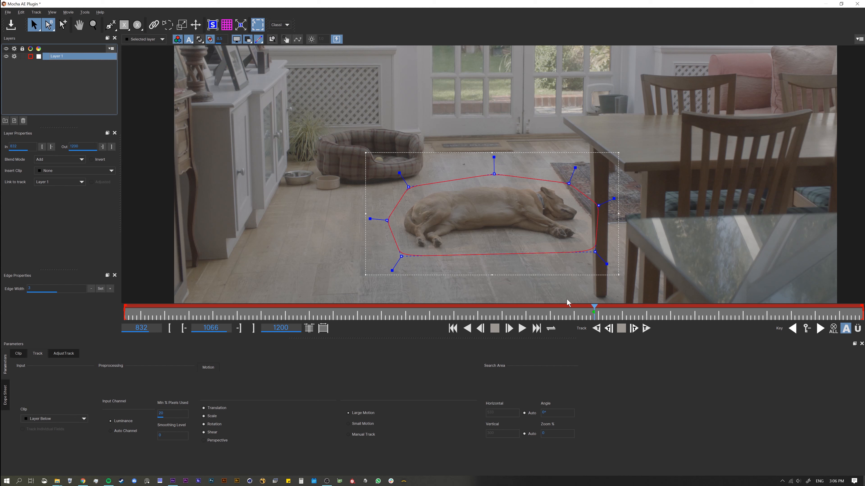
Track Layer 1 forward from frame 1066 for a short stretch, return to frame 1066 and track it backward to the clip's start.
{"action": "left_click", "coordinate": [645, 329]}
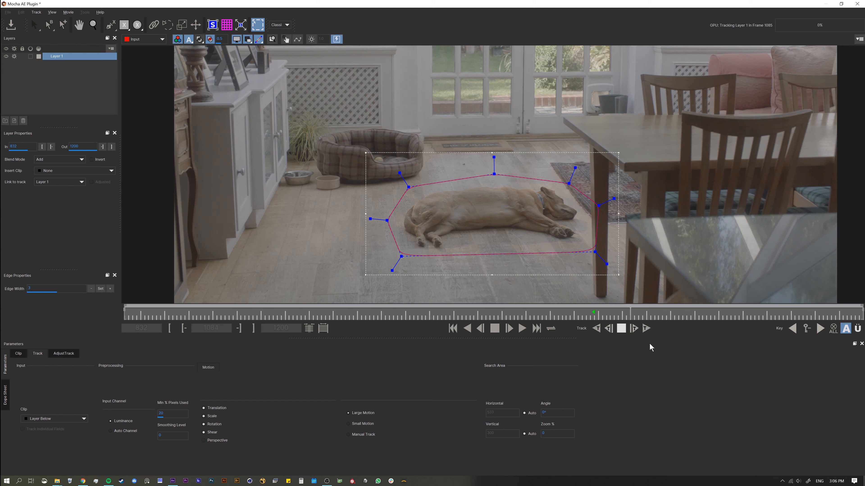
{"action": "left_click", "coordinate": [616, 331]}
{"action": "left_click_drag", "start_coordinate": [599, 314], "coordinate": [595, 315]}
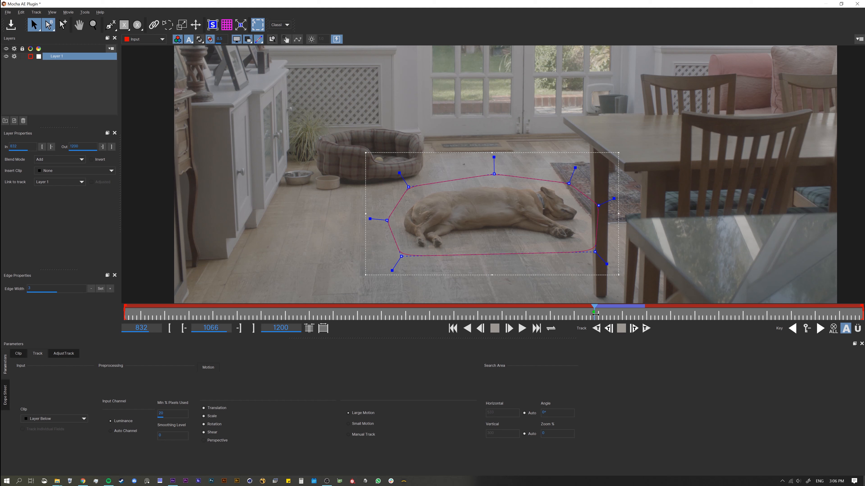
{"action": "left_click", "coordinate": [596, 329]}
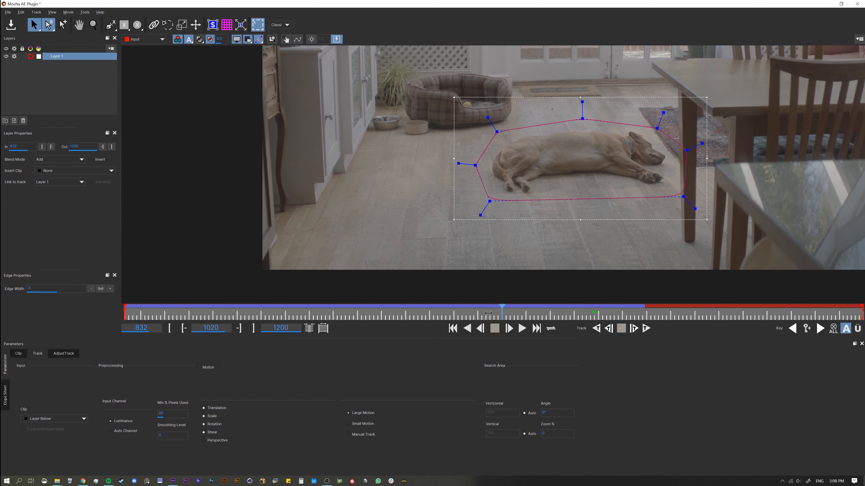
Scrub back to frame 858 and examine how the tracked spline follows the dog where it leaves the picture.
{"action": "left_click_drag", "start_coordinate": [524, 308], "coordinate": [177, 313]}
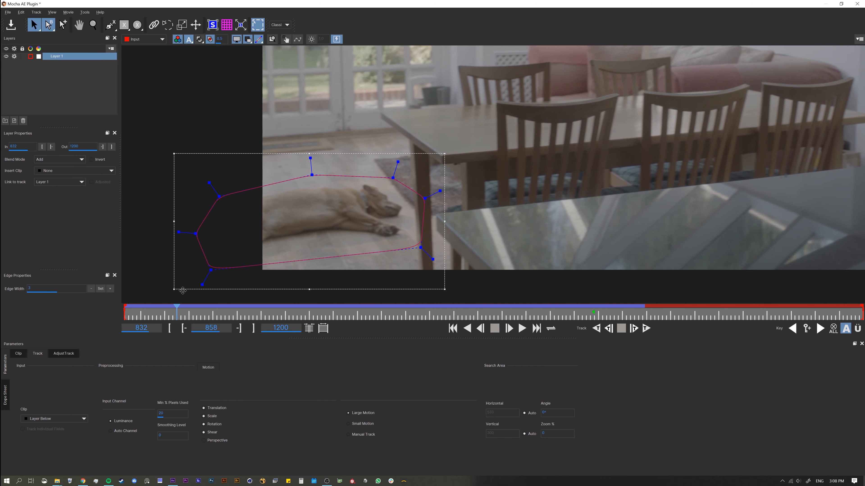
{"action": "key", "text": "x"}
{"action": "left_click_drag", "start_coordinate": [288, 225], "coordinate": [337, 210]}
{"action": "key", "text": "s"}
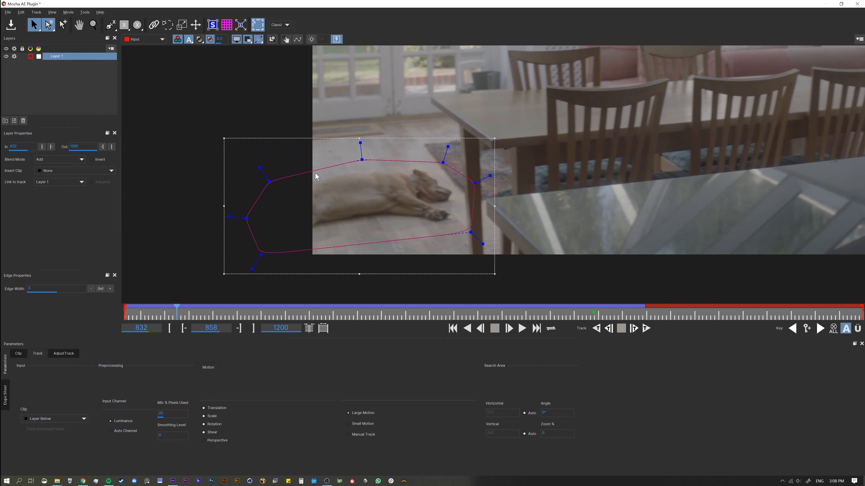
Check the tracked spline around frames 1022 and 997, save the Mocha project and close Mocha AE.
{"action": "left_click_drag", "start_coordinate": [177, 311], "coordinate": [514, 303]}
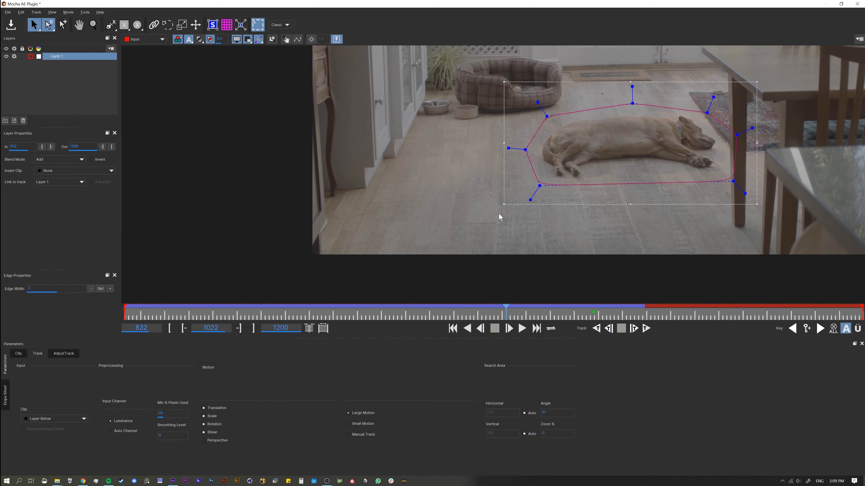
{"action": "key", "text": "x"}
{"action": "left_click_drag", "start_coordinate": [521, 209], "coordinate": [367, 232]}
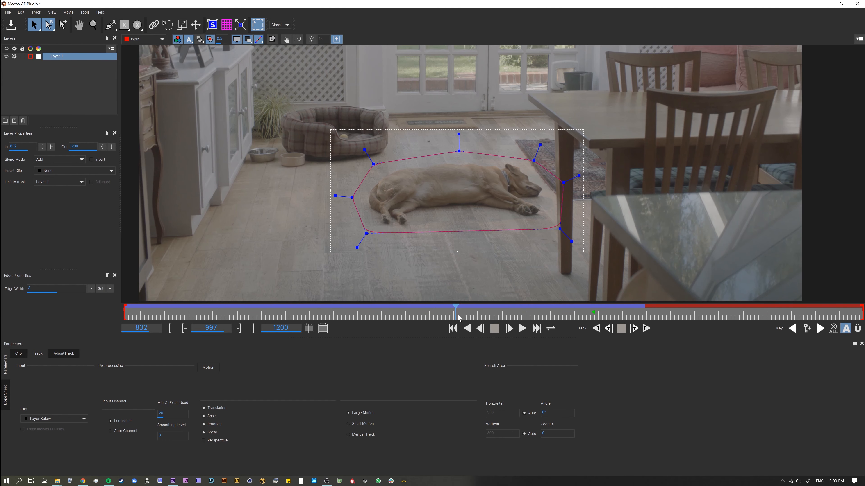
{"action": "mouse_move", "coordinate": [453, 311]}
{"action": "left_mouse_down"}
{"action": "mouse_move", "coordinate": [390, 344]}
{"action": "mouse_move", "coordinate": [459, 315]}
{"action": "left_mouse_up"}
{"action": "left_click", "coordinate": [11, 24]}
{"action": "left_click", "coordinate": [857, 4]}
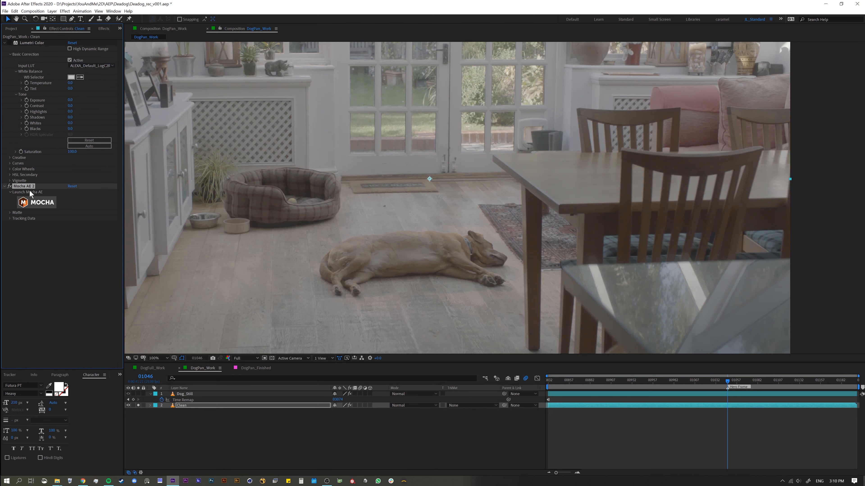
Create track data from Mocha's Layer 1 in the Mocha AE effect on the Clean layer.
{"action": "left_click", "coordinate": [10, 219]}
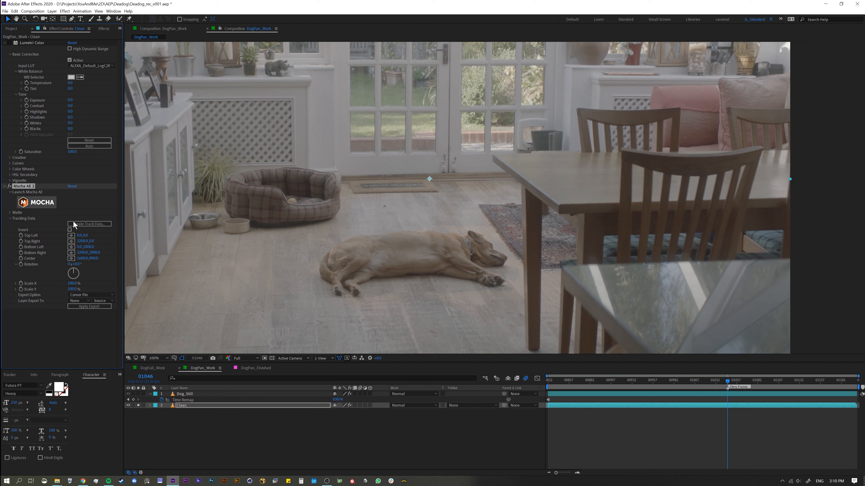
{"action": "left_click", "coordinate": [89, 223]}
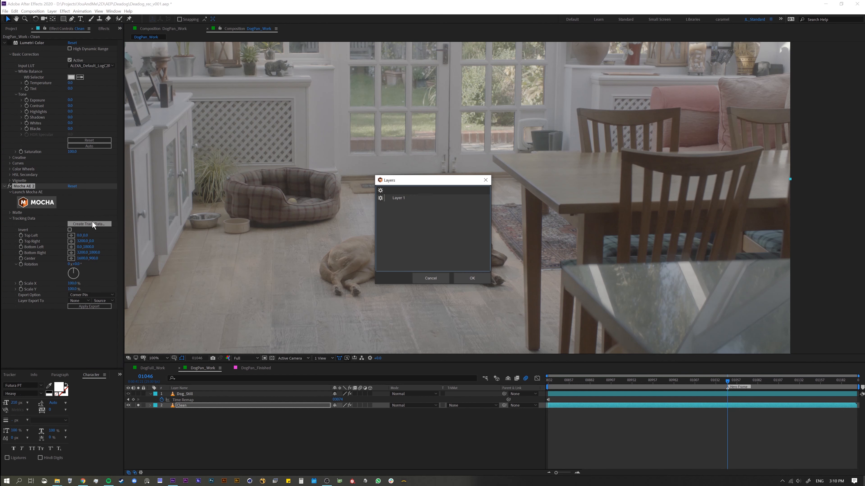
{"action": "left_click", "coordinate": [398, 197]}
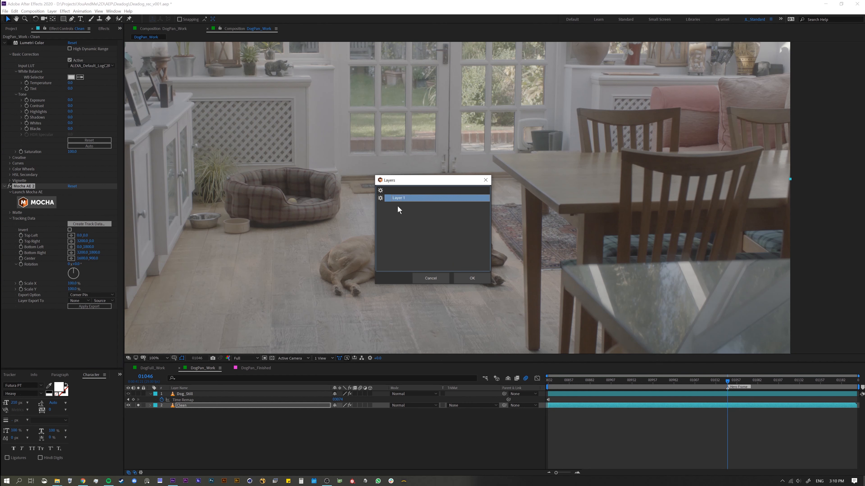
{"action": "left_click_drag", "start_coordinate": [404, 186], "coordinate": [379, 194]}
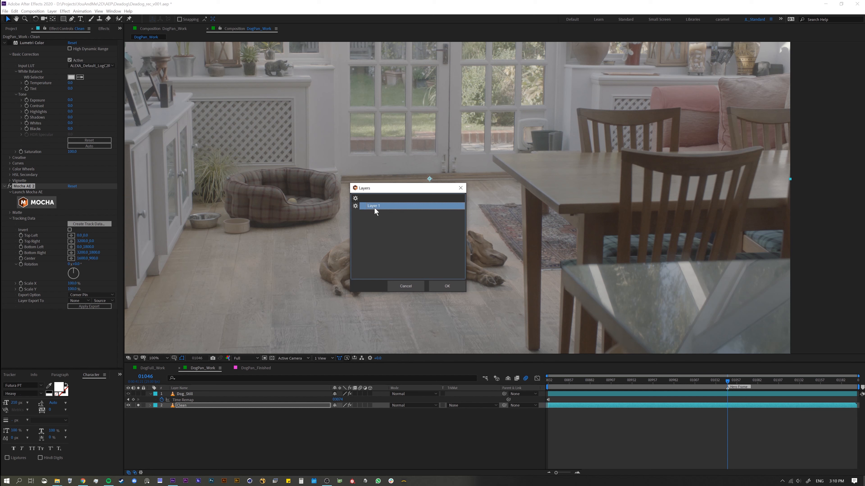
{"action": "left_click", "coordinate": [442, 285]}
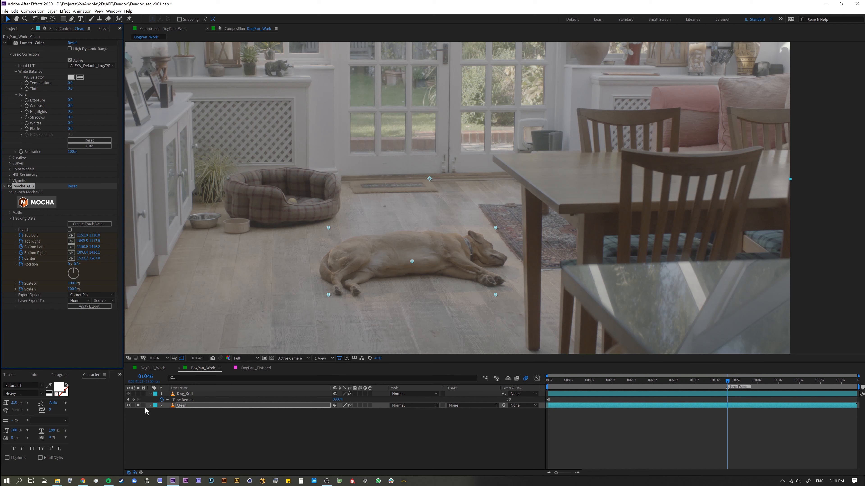
Create a 700 × 700 px white solid and move it over the lattice panel and dog bed.
{"action": "left_click", "coordinate": [185, 424]}
{"action": "key", "text": "ctrl+y"}
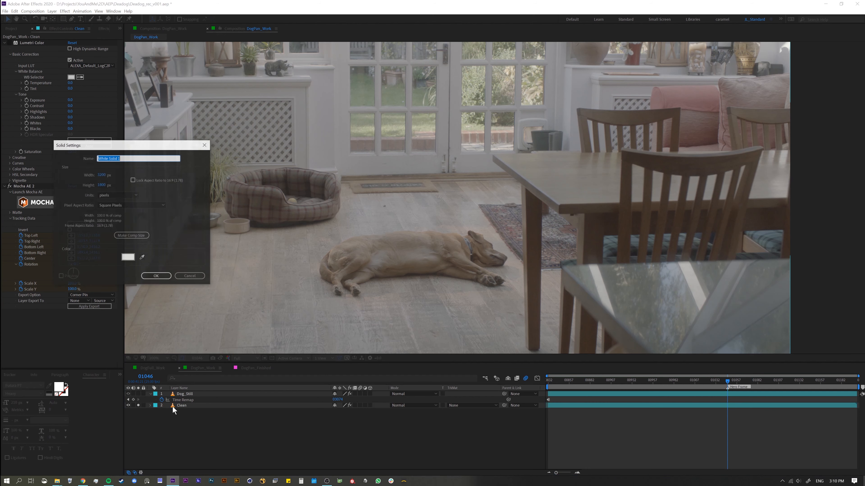
{"action": "key", "text": "Tab"}
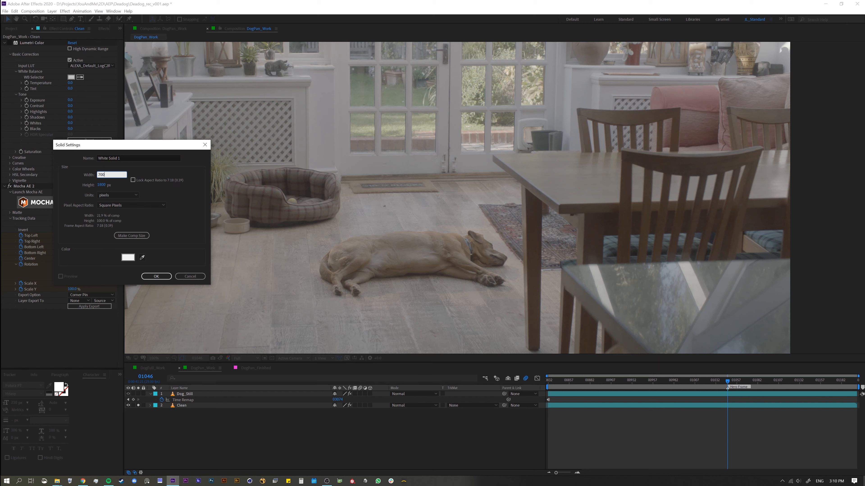
{"action": "key", "text": "Tab"}
{"action": "key", "text": "Return"}
{"action": "left_click_drag", "start_coordinate": [396, 150], "coordinate": [247, 146]}
Recolour the solid to medium magenta-red and move it over the dog's body.
{"action": "key", "text": "ctrl+shift+y"}
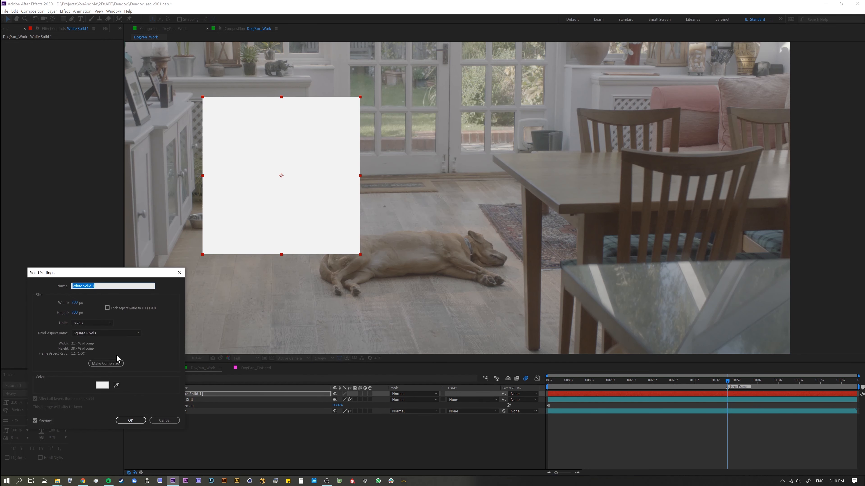
{"action": "left_click", "coordinate": [103, 386]}
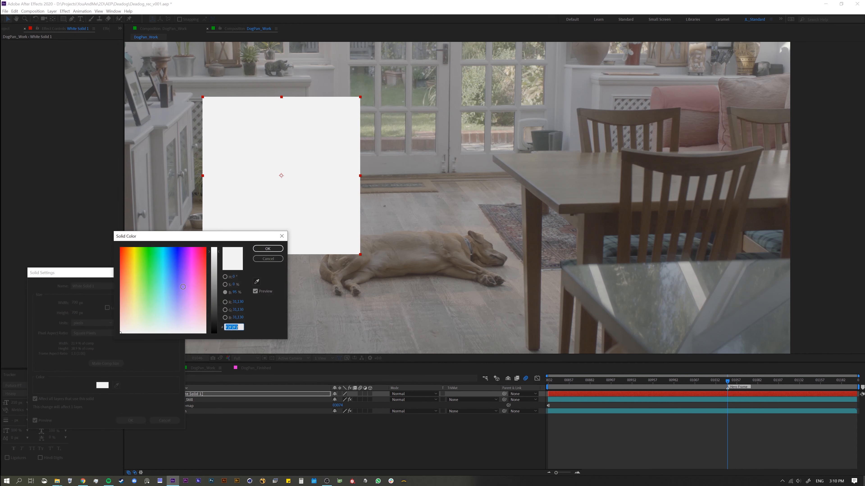
{"action": "left_click", "coordinate": [205, 274]}
{"action": "left_click", "coordinate": [265, 251]}
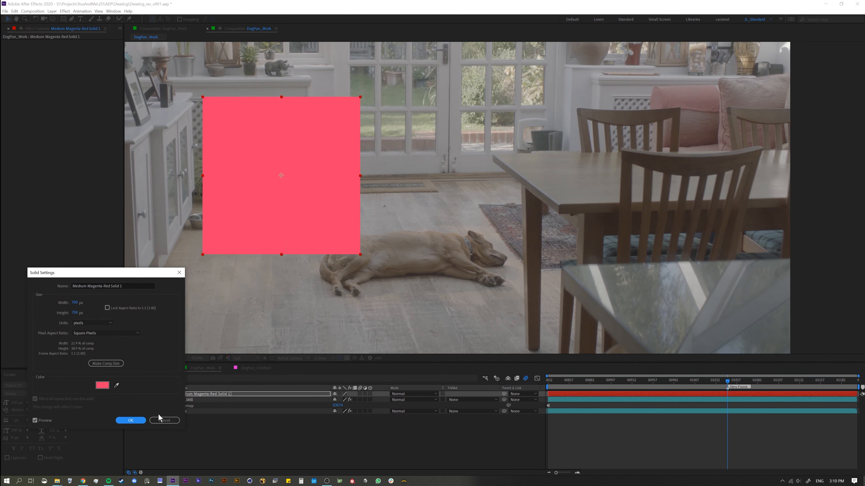
{"action": "left_click", "coordinate": [132, 423]}
{"action": "left_click_drag", "start_coordinate": [239, 201], "coordinate": [233, 138]}
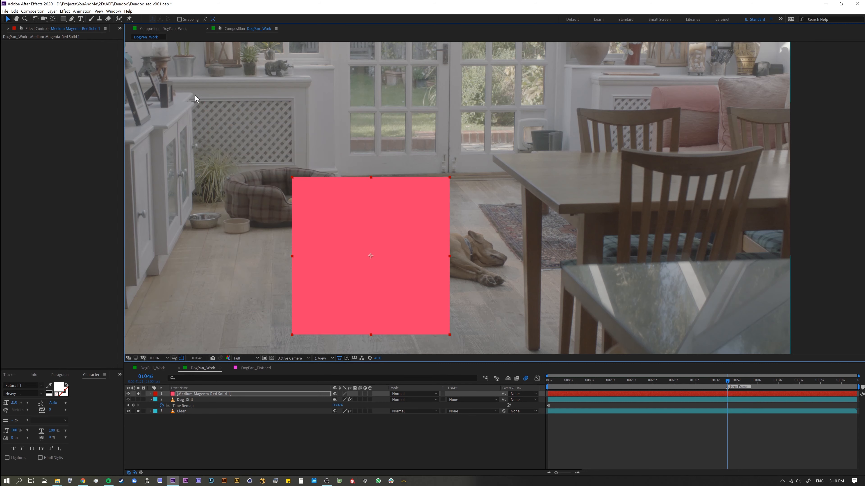
Apply the Corner Pin effect to the magenta-red solid and move the solid over the lattice panel beside the cabinet.
{"action": "left_click", "coordinate": [65, 11]}
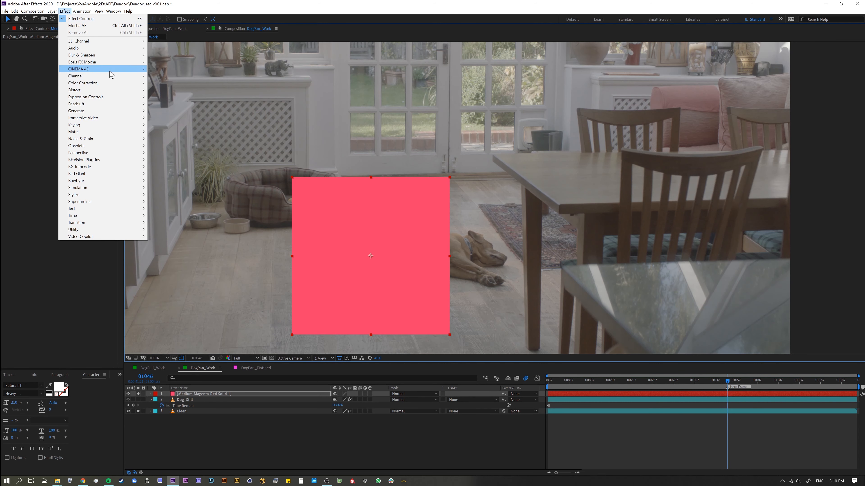
{"action": "mouse_move", "coordinate": [115, 90]}
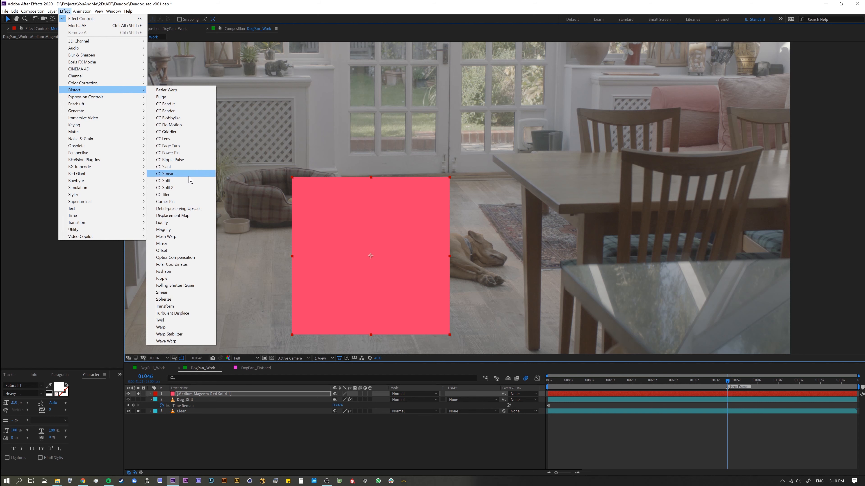
{"action": "left_click", "coordinate": [178, 203]}
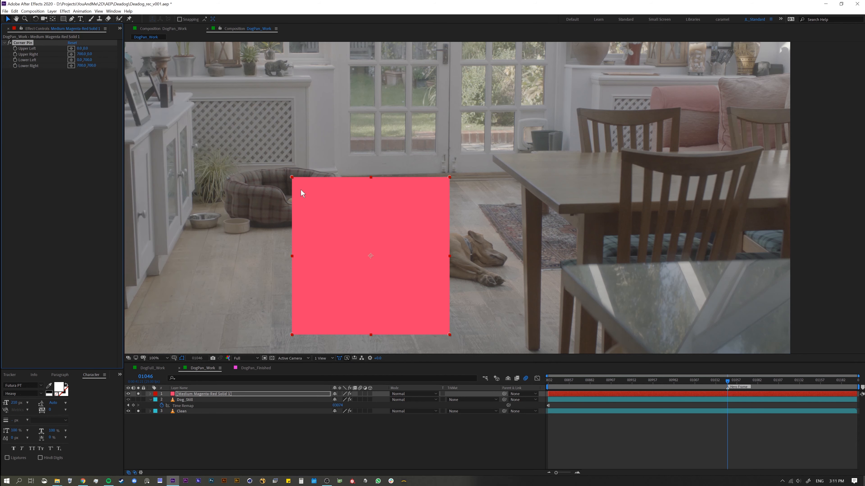
{"action": "left_click_drag", "start_coordinate": [330, 217], "coordinate": [202, 99]}
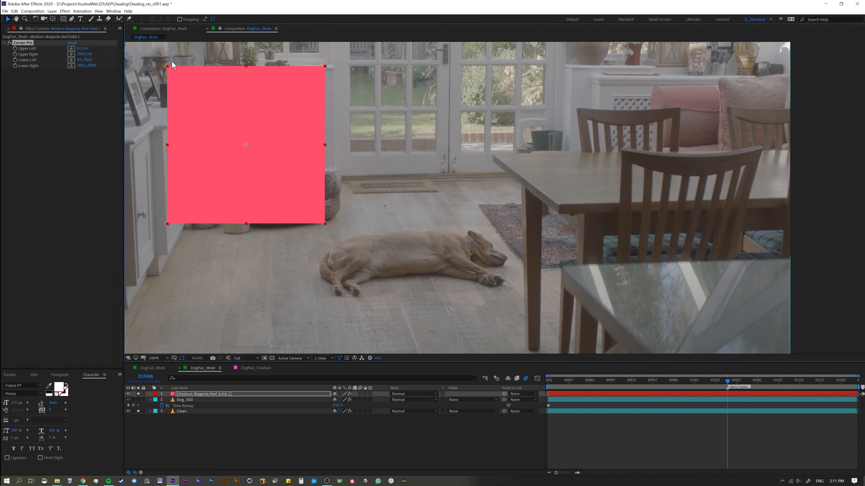
Fit the solid's four Corner Pin points to the lattice panel above the dog bed, and delete the solid.
{"action": "left_click_drag", "start_coordinate": [174, 74], "coordinate": [237, 150]}
{"action": "left_click_drag", "start_coordinate": [197, 115], "coordinate": [183, 95]}
{"action": "left_click_drag", "start_coordinate": [325, 66], "coordinate": [288, 98]}
{"action": "left_click_drag", "start_coordinate": [166, 223], "coordinate": [191, 172]}
{"action": "left_click_drag", "start_coordinate": [322, 224], "coordinate": [292, 160]}
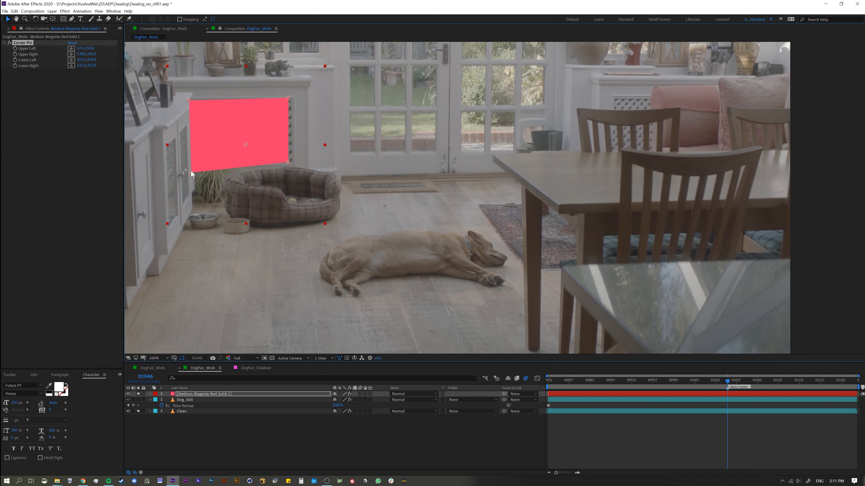
{"action": "left_click_drag", "start_coordinate": [191, 172], "coordinate": [190, 167]}
{"action": "left_click_drag", "start_coordinate": [290, 160], "coordinate": [291, 162]}
{"action": "left_click_drag", "start_coordinate": [192, 166], "coordinate": [194, 164]}
{"action": "left_click_drag", "start_coordinate": [290, 164], "coordinate": [293, 163]}
{"action": "left_click_drag", "start_coordinate": [288, 98], "coordinate": [291, 100]}
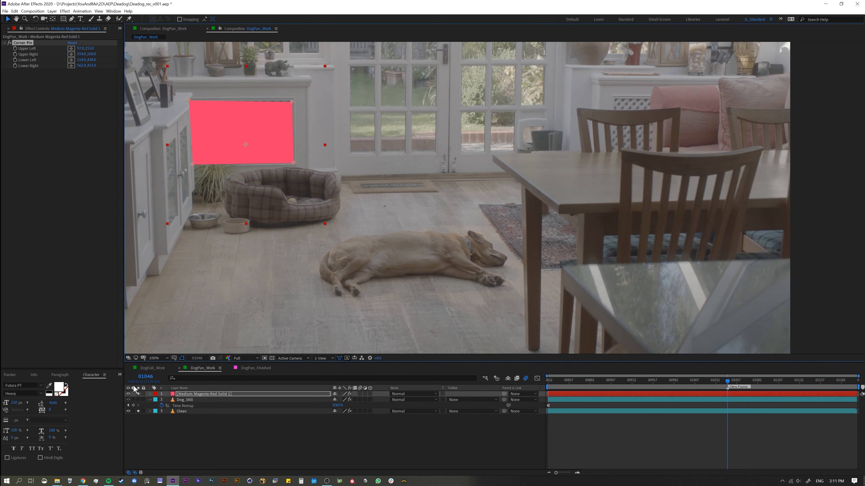
{"action": "left_click", "coordinate": [192, 395]}
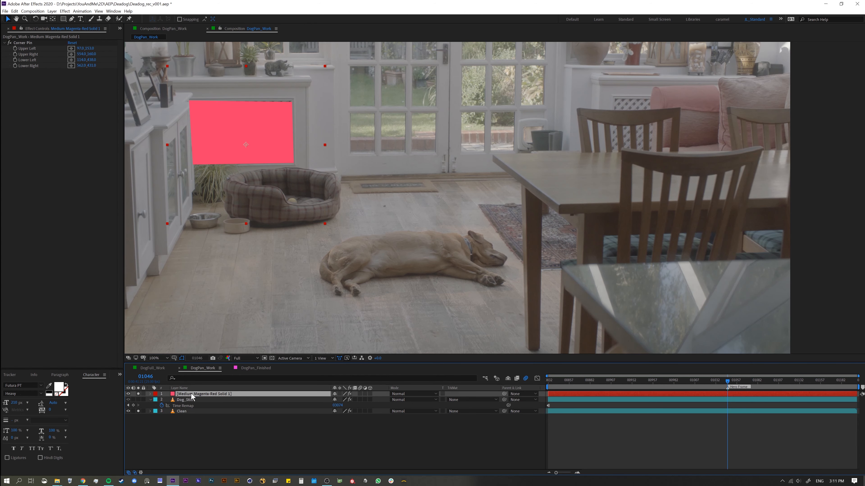
{"action": "key", "text": "Delete"}
Scrub the Clean layer to examine its Mocha tracking values and keyframes, and collapse the properties of Clean and Dog_Still.
{"action": "left_click", "coordinate": [182, 406]}
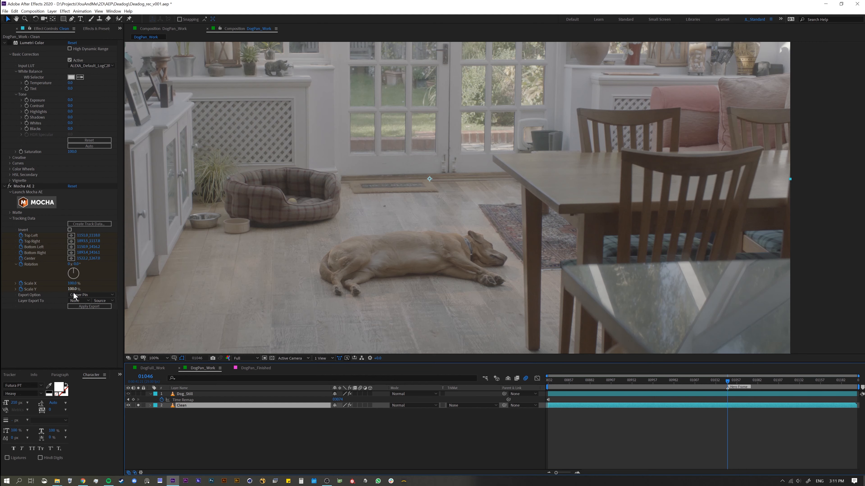
{"action": "left_click", "coordinate": [677, 381]}
{"action": "left_click_drag", "start_coordinate": [667, 384], "coordinate": [577, 386]}
{"action": "mouse_move", "coordinate": [678, 379]}
{"action": "left_mouse_down"}
{"action": "mouse_move", "coordinate": [696, 377]}
{"action": "mouse_move", "coordinate": [587, 381]}
{"action": "mouse_move", "coordinate": [670, 388]}
{"action": "left_mouse_up"}
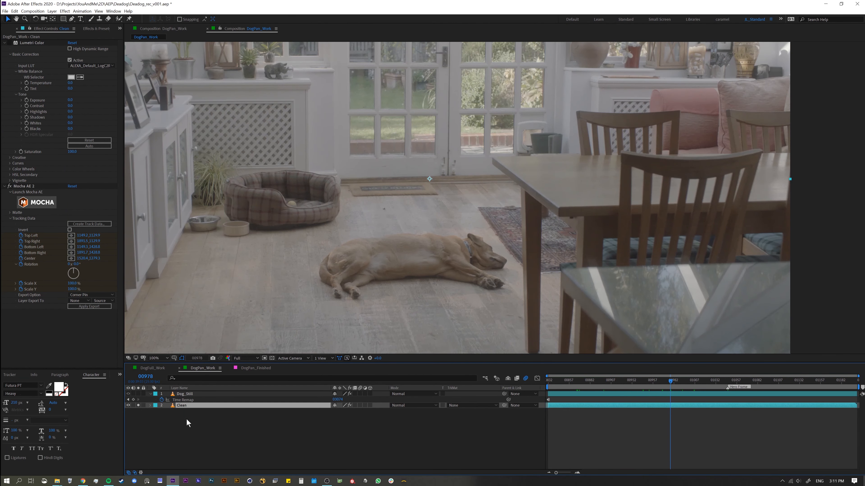
{"action": "key", "text": "u"}
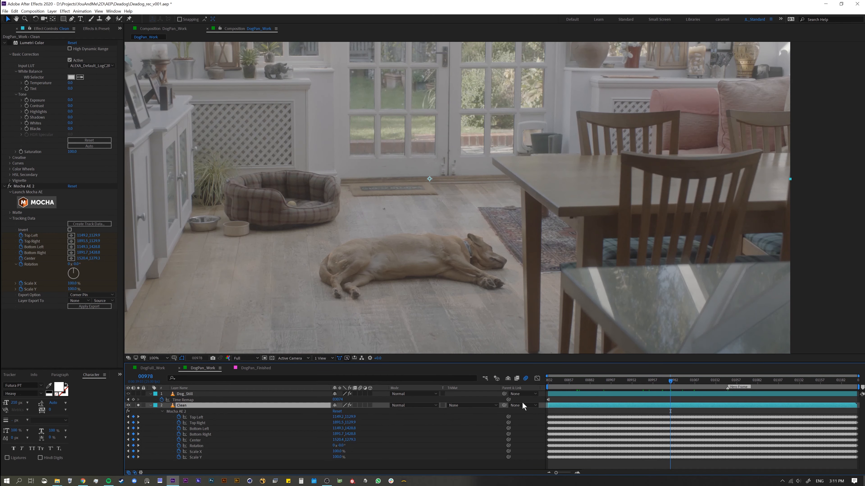
{"action": "left_click_drag", "start_coordinate": [565, 383], "coordinate": [601, 382]}
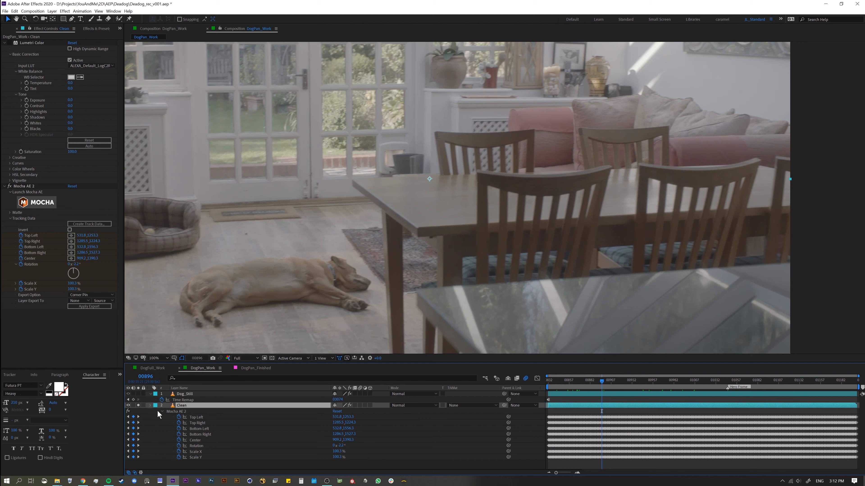
{"action": "left_click", "coordinate": [150, 406]}
{"action": "left_click", "coordinate": [174, 427]}
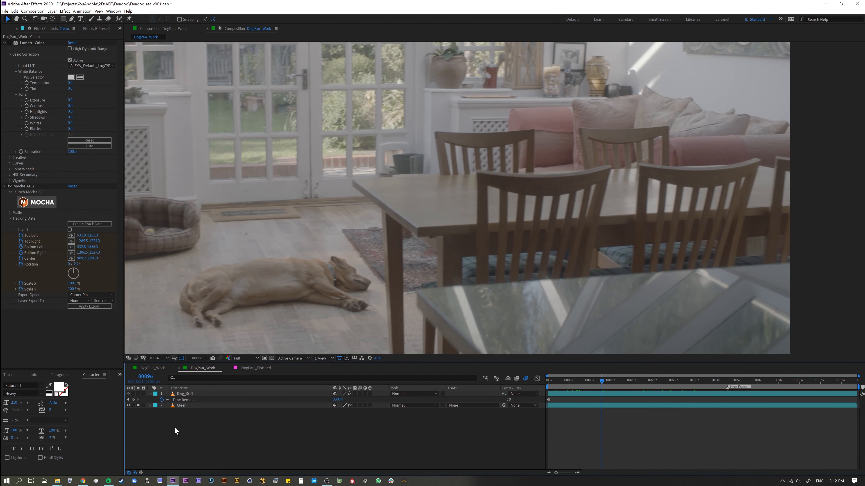
{"action": "left_click", "coordinate": [150, 394]}
Add a null object above the Dog_Still layer in DogPan_Work.
{"action": "left_click_drag", "start_coordinate": [255, 306], "coordinate": [286, 295]}
{"action": "key", "text": "comma"}
{"action": "key", "text": "period"}
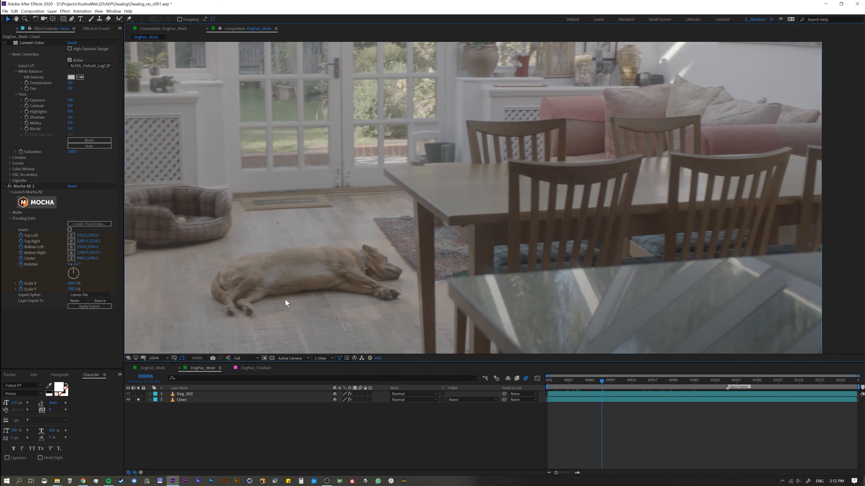
{"action": "left_click", "coordinate": [222, 394]}
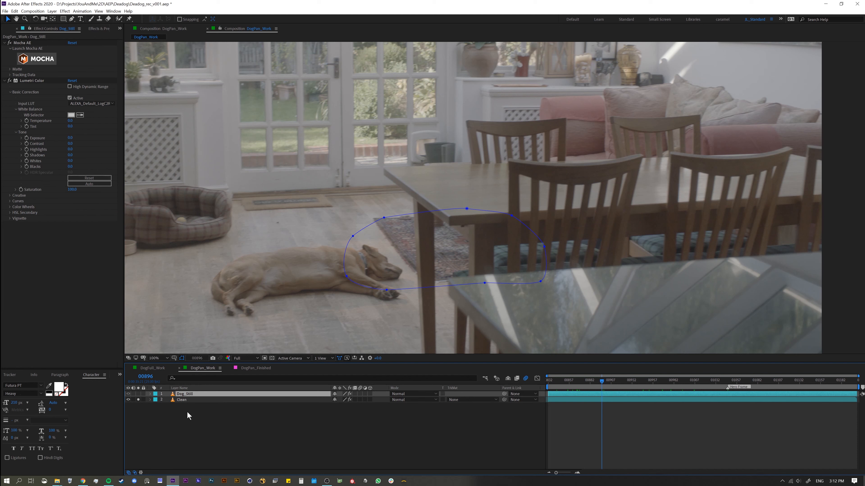
{"action": "key", "text": "ctrl+a"}
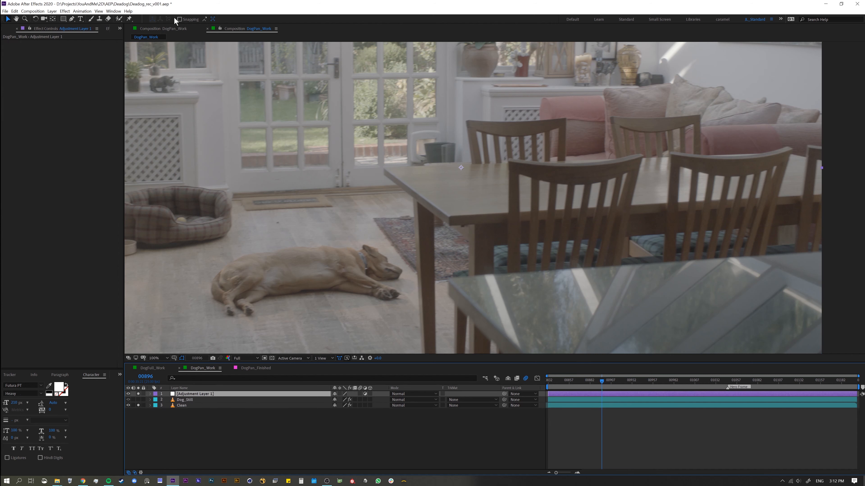
{"action": "left_click", "coordinate": [144, 294]}
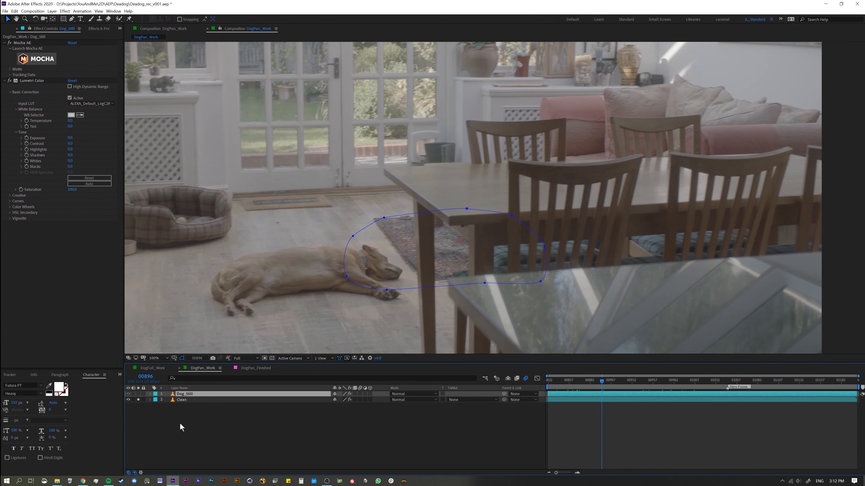
{"action": "key", "text": "ctrl+alt+shift+y"}
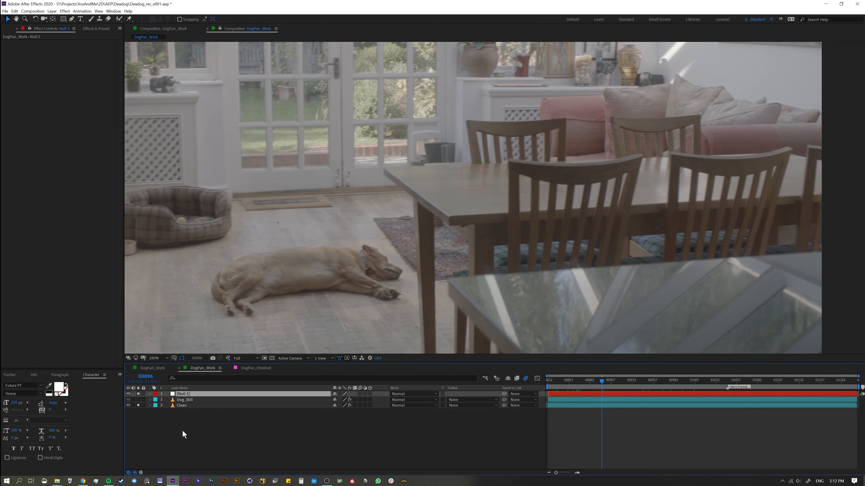
Rename the null layer as Tracking.
{"action": "left_click", "coordinate": [609, 380]}
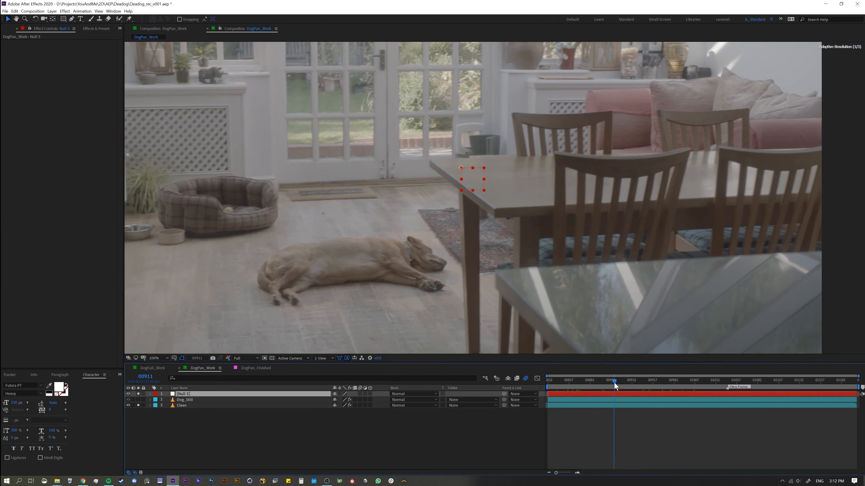
{"action": "left_click", "coordinate": [143, 412]}
{"action": "left_click", "coordinate": [182, 394]}
{"action": "key", "text": "Return"}
{"action": "type", "text": "Trackin"}
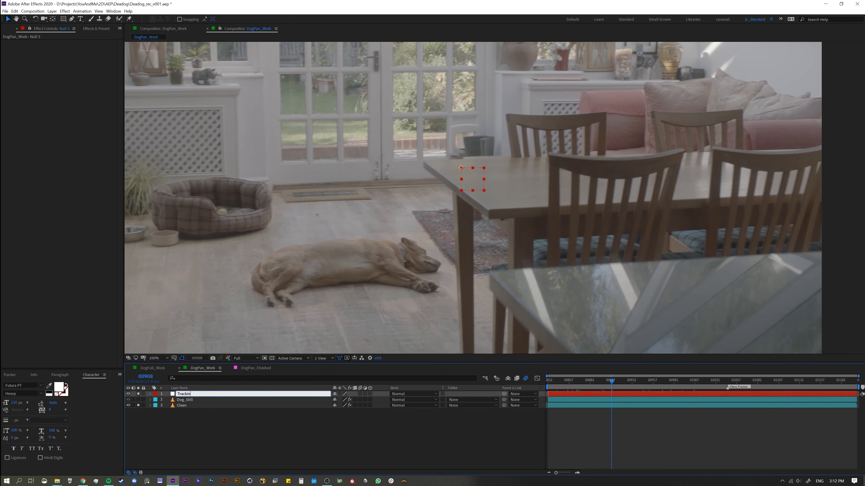
{"action": "key", "text": "Return"}
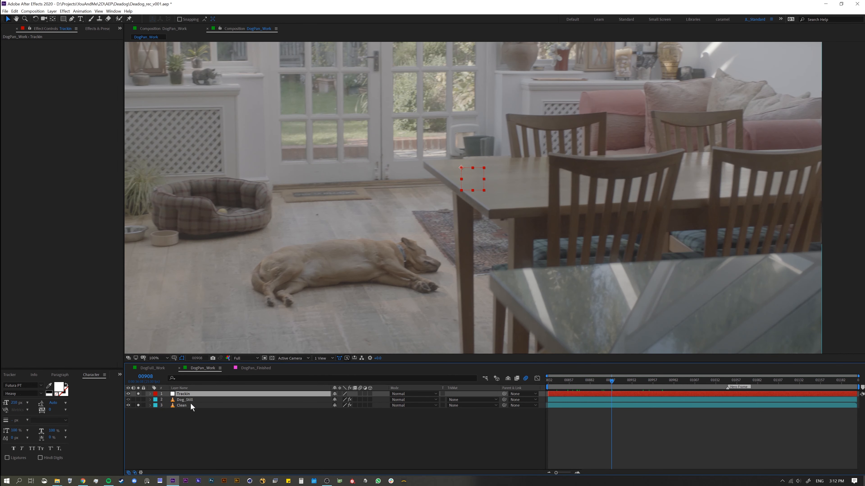
{"action": "key", "text": "Return"}
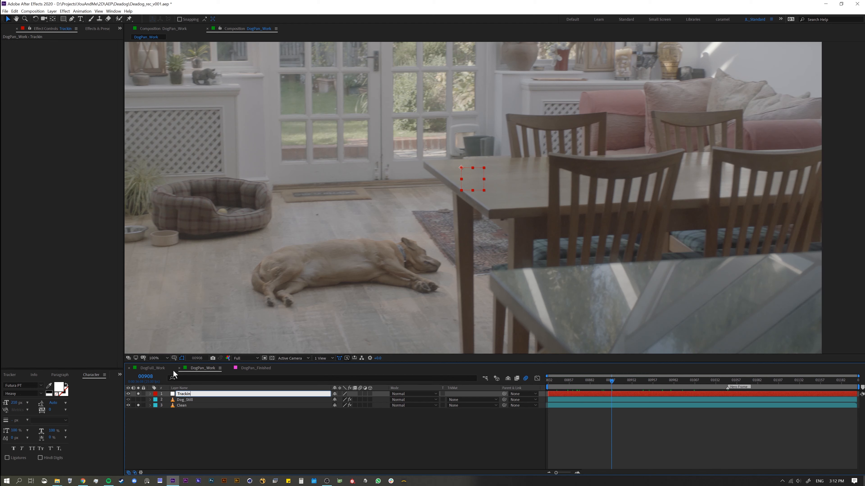
{"action": "type", "text": "g"}
{"action": "key", "text": "Return"}
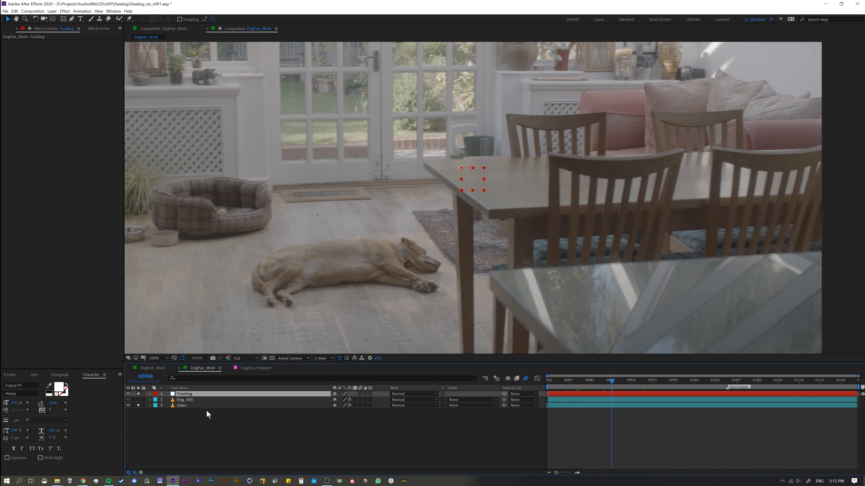
Set the Clean layer's Mocha AE export option to Transform and its export target to the Tracking layer.
{"action": "left_click", "coordinate": [181, 405]}
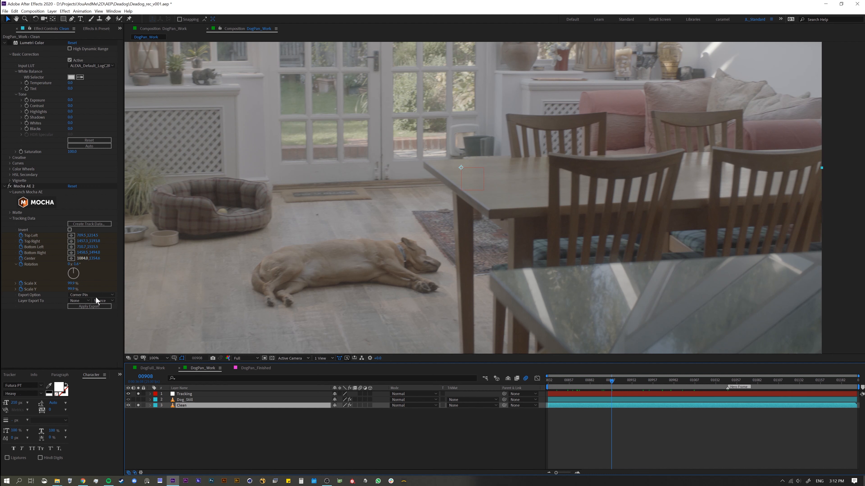
{"action": "left_click", "coordinate": [86, 296]}
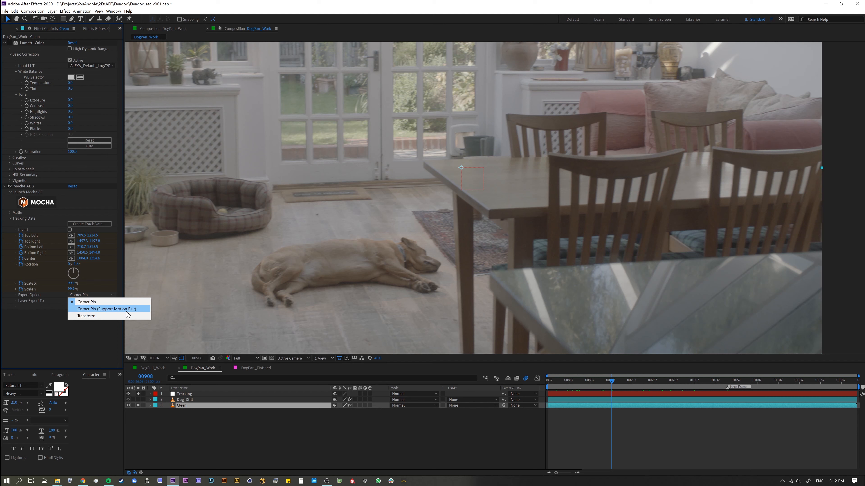
{"action": "left_click", "coordinate": [85, 316]}
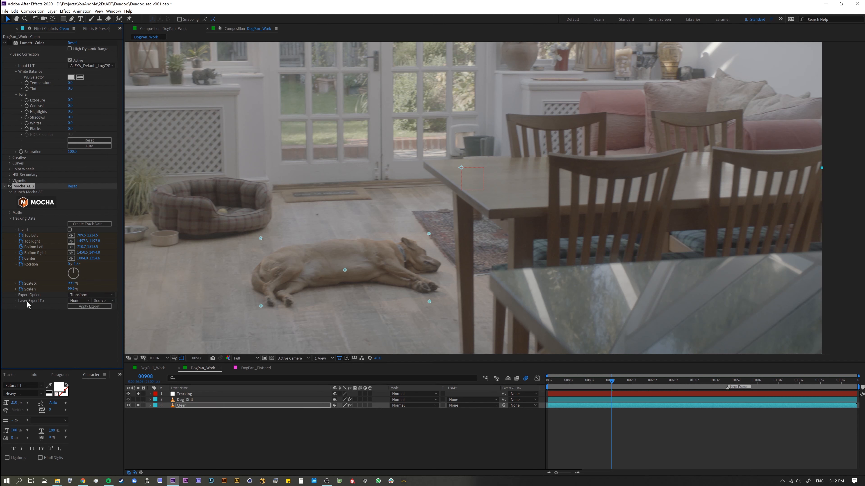
{"action": "left_click", "coordinate": [85, 300]}
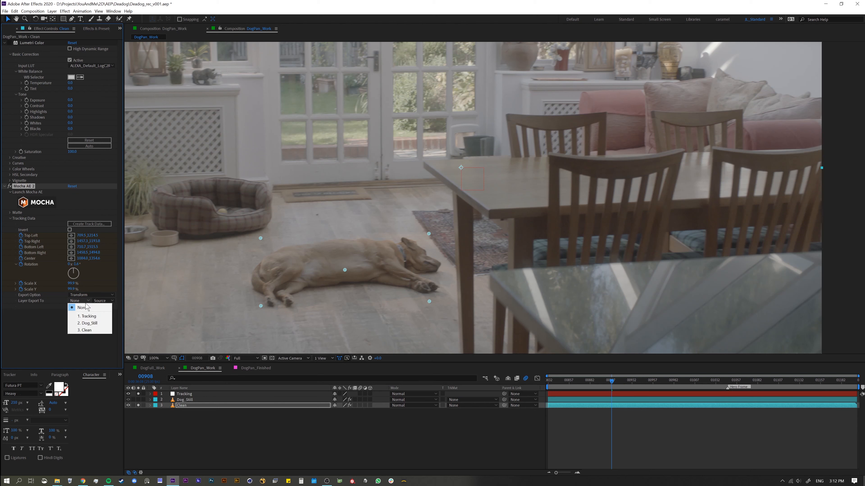
{"action": "left_click", "coordinate": [88, 317]}
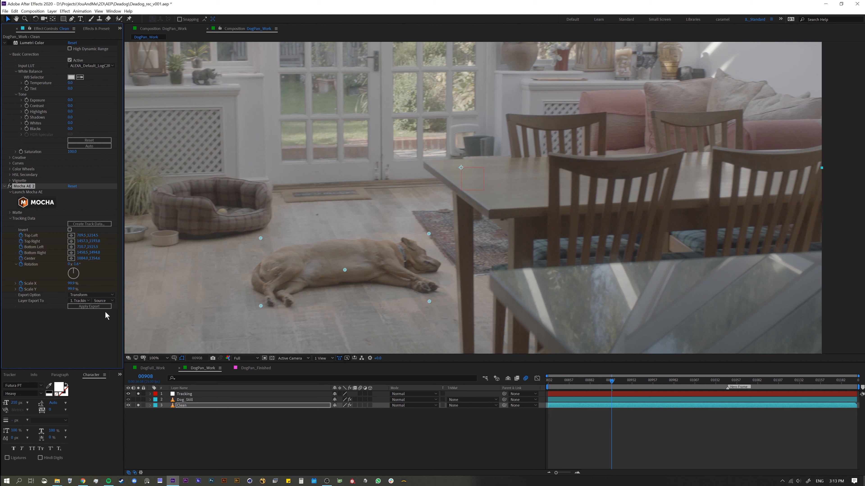
Reveal the Tracking null's Position property and apply the Mocha tracking export from the Clean layer.
{"action": "left_click", "coordinate": [174, 392]}
{"action": "key", "text": "p"}
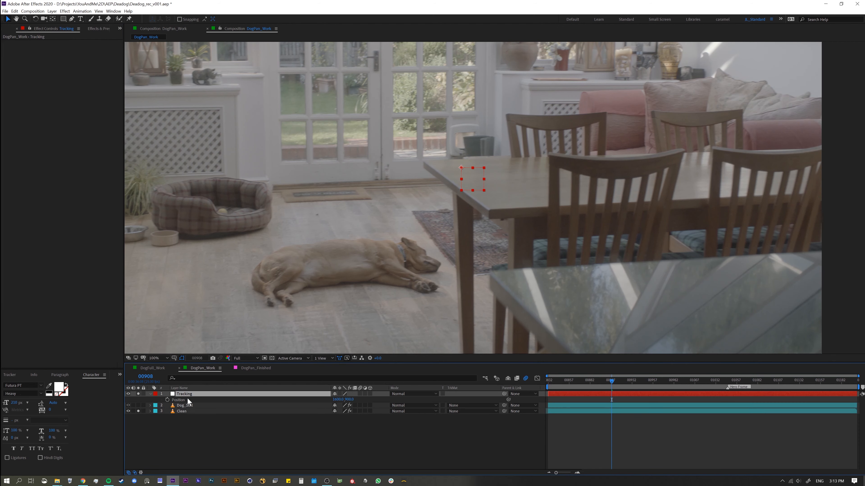
{"action": "left_click", "coordinate": [185, 411]}
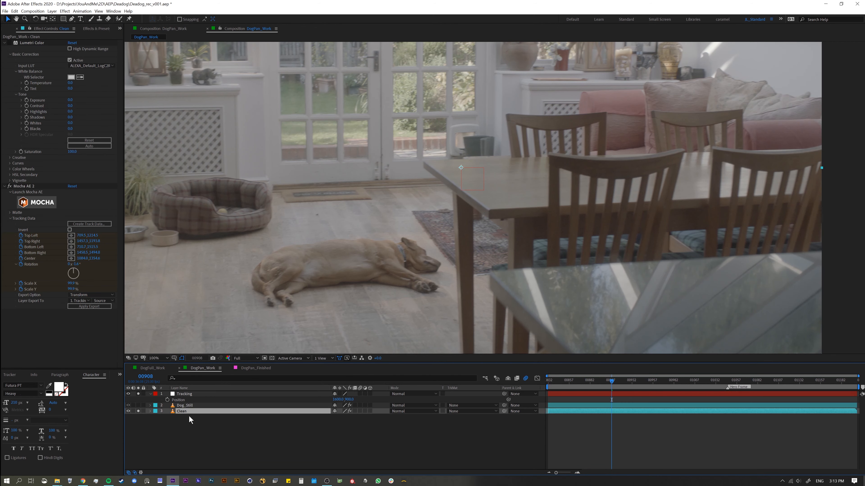
{"action": "left_click", "coordinate": [81, 306]}
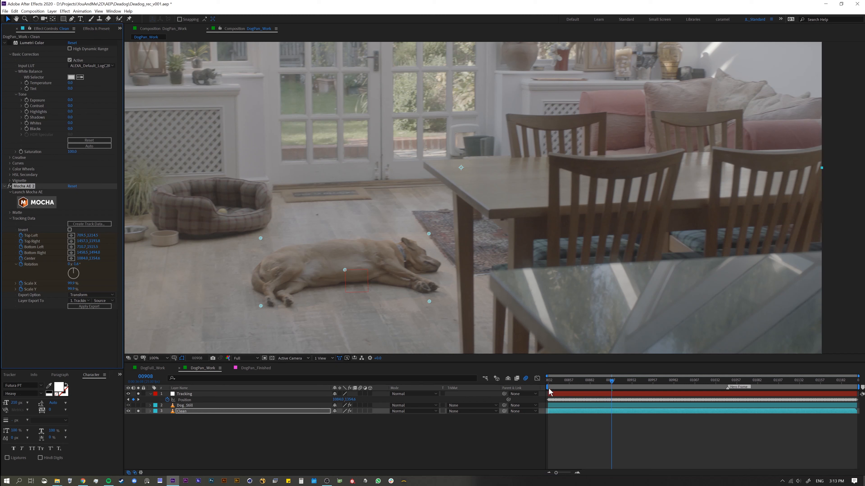
Scrub the shot to check the Tracking null's motion path, and examine Dog_Still's mask at frame 01046.
{"action": "left_click", "coordinate": [194, 394]}
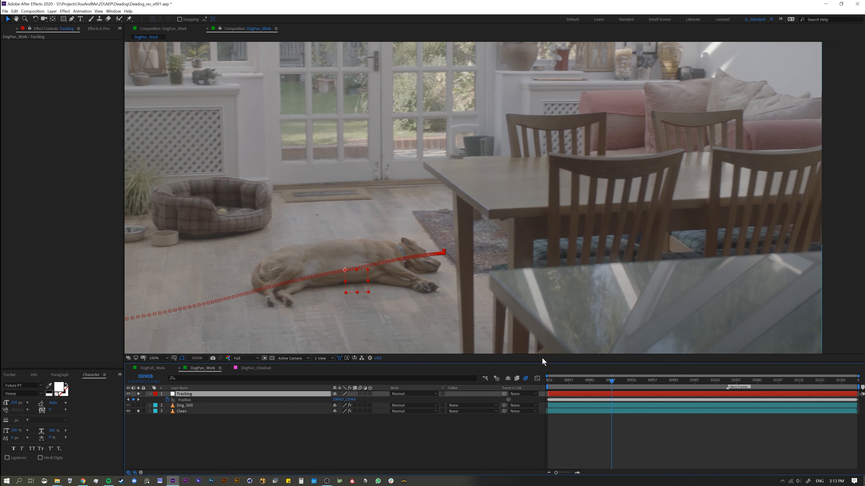
{"action": "left_click_drag", "start_coordinate": [559, 380], "coordinate": [618, 380]}
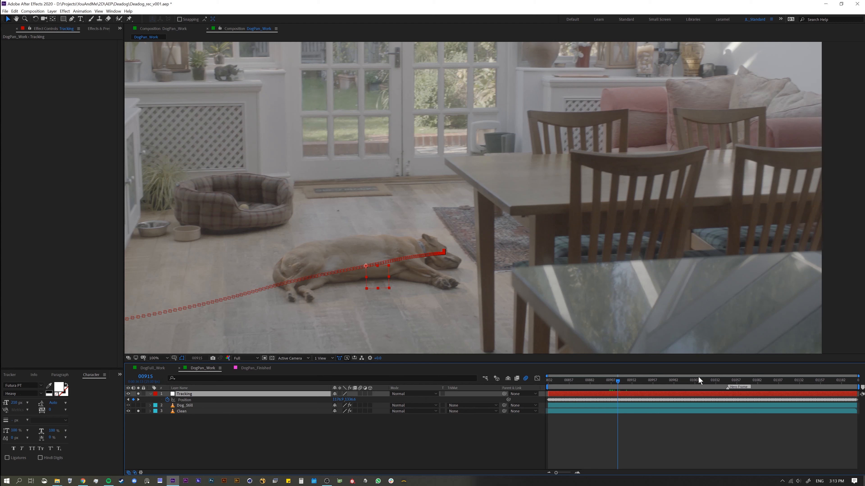
{"action": "left_click", "coordinate": [212, 407]}
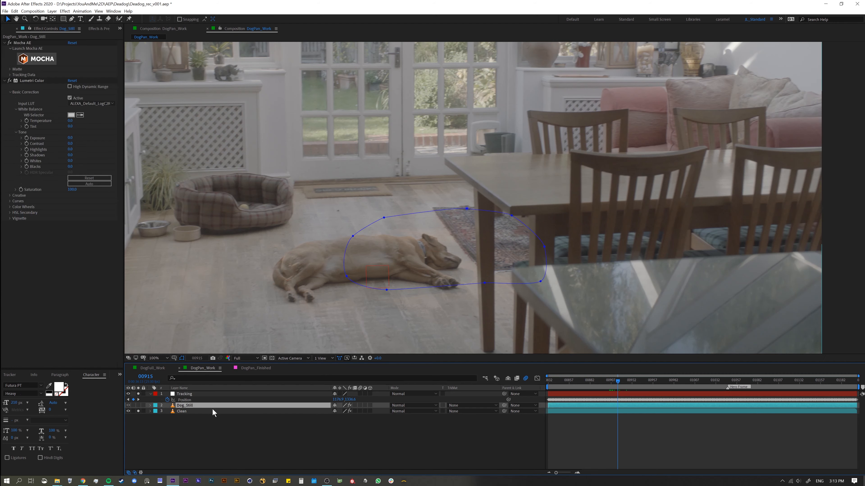
{"action": "mouse_move", "coordinate": [717, 382]}
{"action": "left_mouse_down"}
{"action": "mouse_move", "coordinate": [731, 386]}
{"action": "mouse_move", "coordinate": [727, 381]}
{"action": "left_mouse_up"}
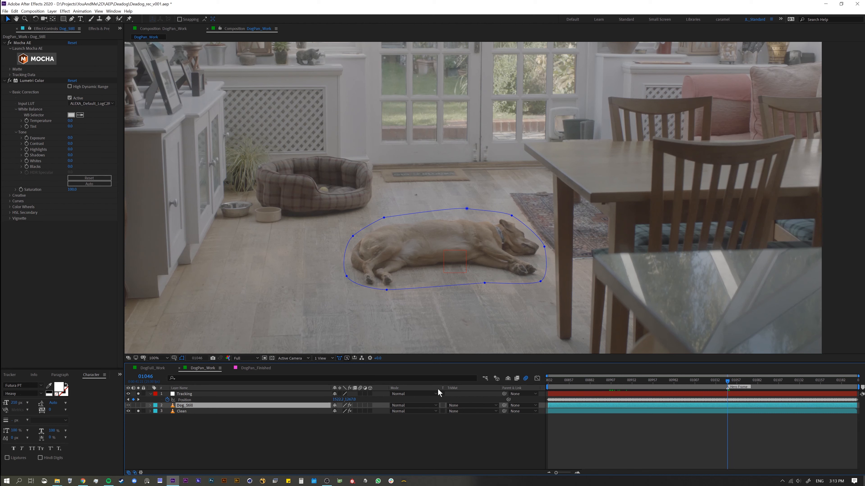
{"action": "key", "text": "equal"}
{"action": "key", "text": "equal"}
{"action": "key", "text": "minus"}
{"action": "key", "text": "minus"}
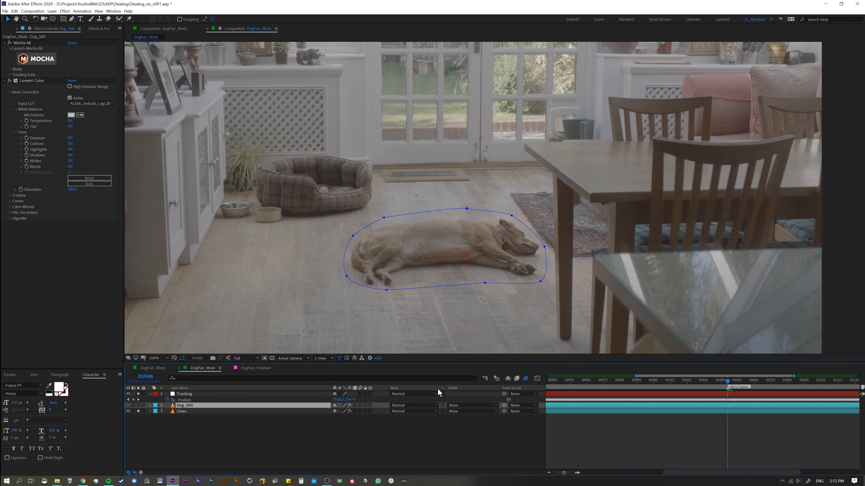
Try parenting Dog_Still to the Tracking null at frame 00888 with all layers shown, and undo it.
{"action": "left_click", "coordinate": [595, 381]}
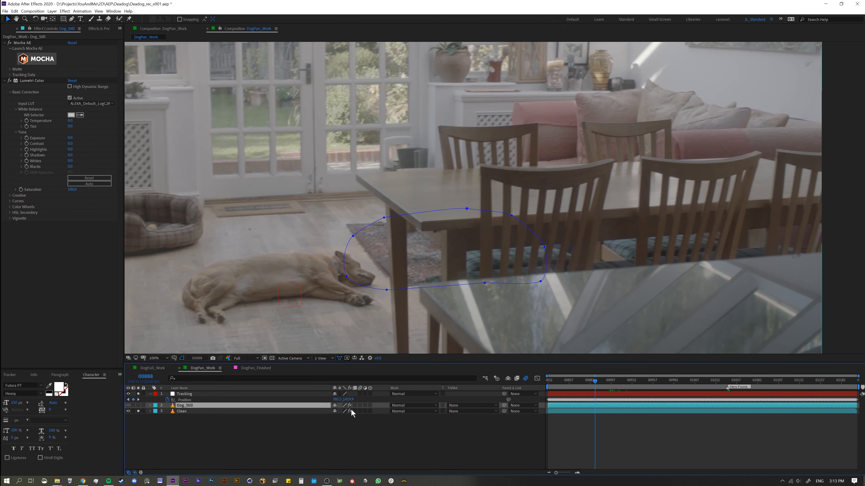
{"action": "left_click", "coordinate": [501, 422]}
{"action": "left_click", "coordinate": [591, 393]}
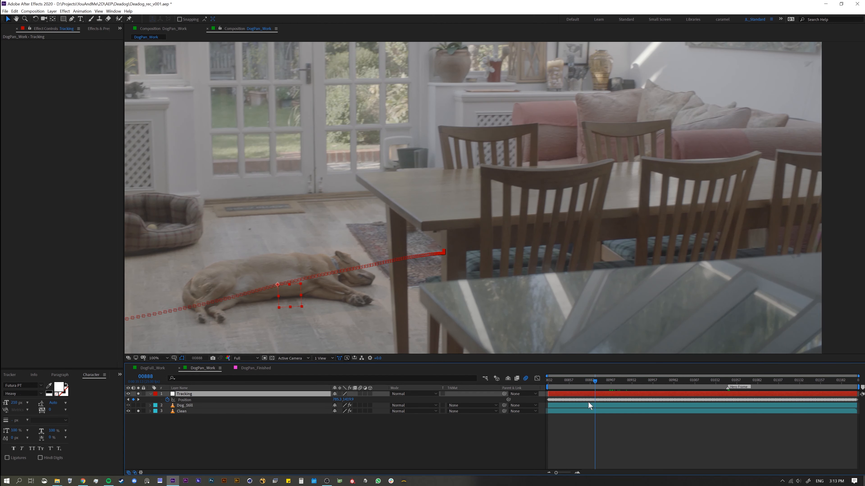
{"action": "left_click", "coordinate": [590, 407]}
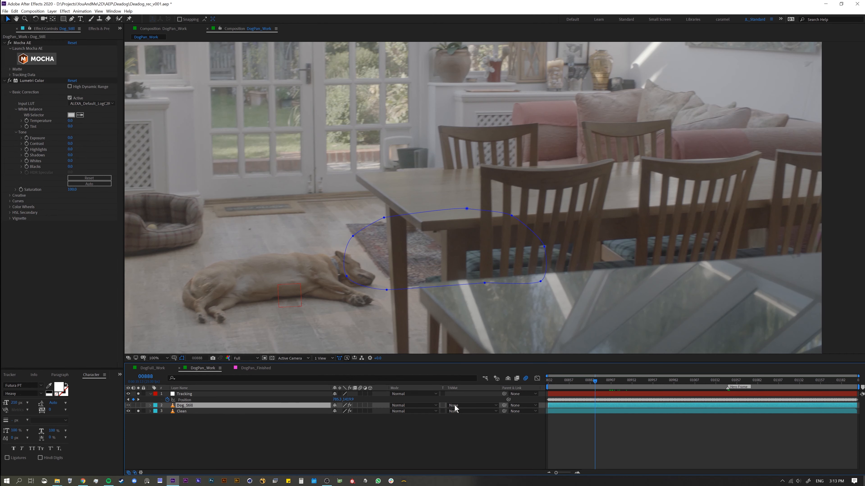
{"action": "left_click_drag", "start_coordinate": [504, 405], "coordinate": [238, 395]}
{"action": "left_click_drag", "start_coordinate": [595, 380], "coordinate": [625, 382]}
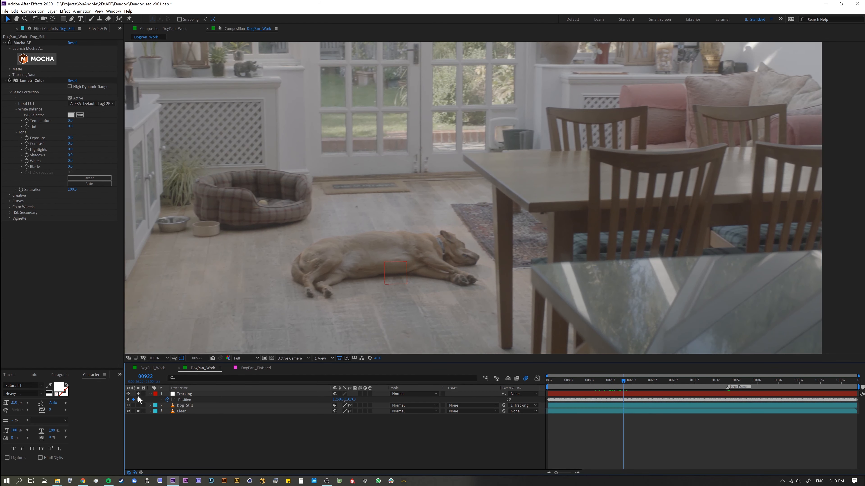
{"action": "left_click", "coordinate": [141, 417]}
{"action": "left_click", "coordinate": [138, 411]}
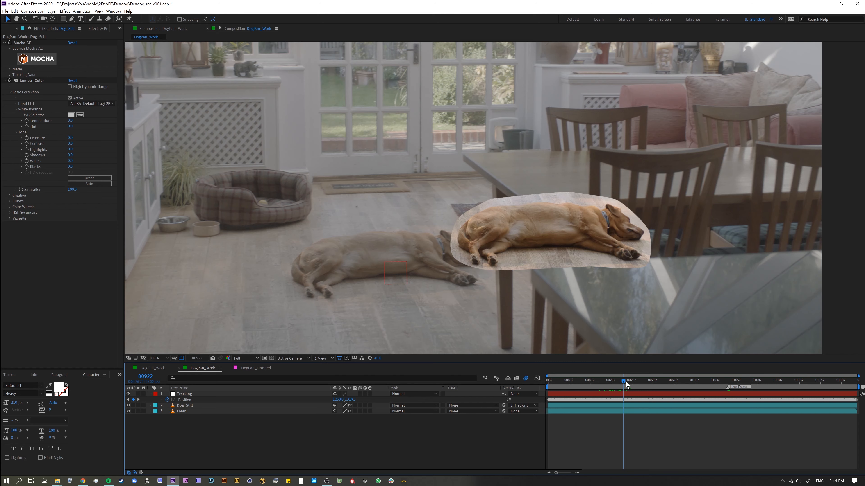
{"action": "mouse_move", "coordinate": [640, 381]}
{"action": "left_mouse_down"}
{"action": "mouse_move", "coordinate": [725, 382]}
{"action": "mouse_move", "coordinate": [545, 390]}
{"action": "mouse_move", "coordinate": [614, 393]}
{"action": "mouse_move", "coordinate": [638, 380]}
{"action": "left_mouse_up"}
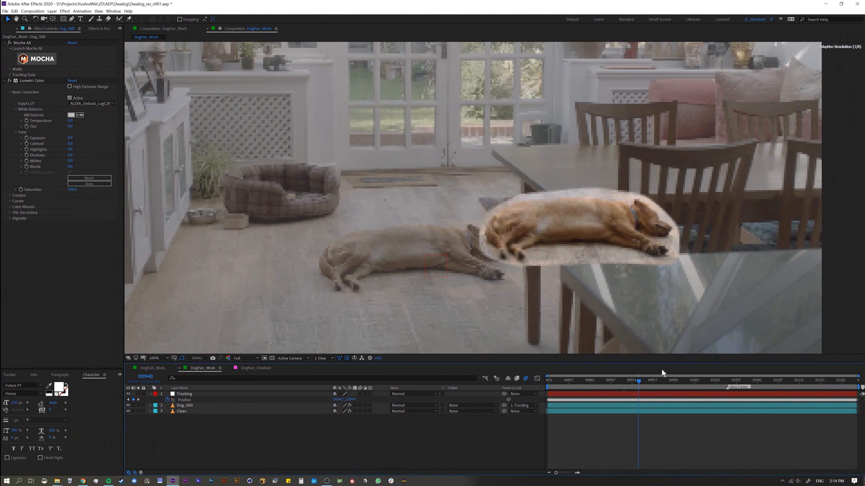
{"action": "key", "text": "ctrl+z"}
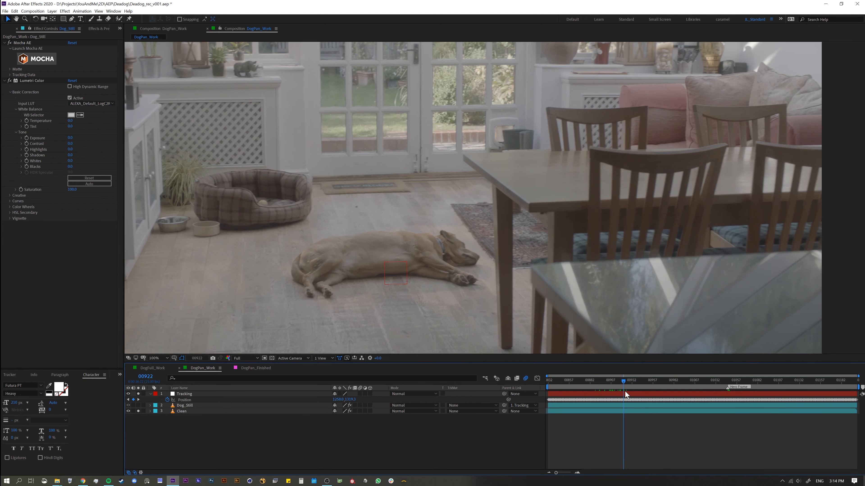
{"action": "key", "text": "ctrl+z"}
At frame 01046, turn off solo on the Tracking and Clean layers and parent Dog_Still to the Tracking null.
{"action": "left_click", "coordinate": [725, 382]}
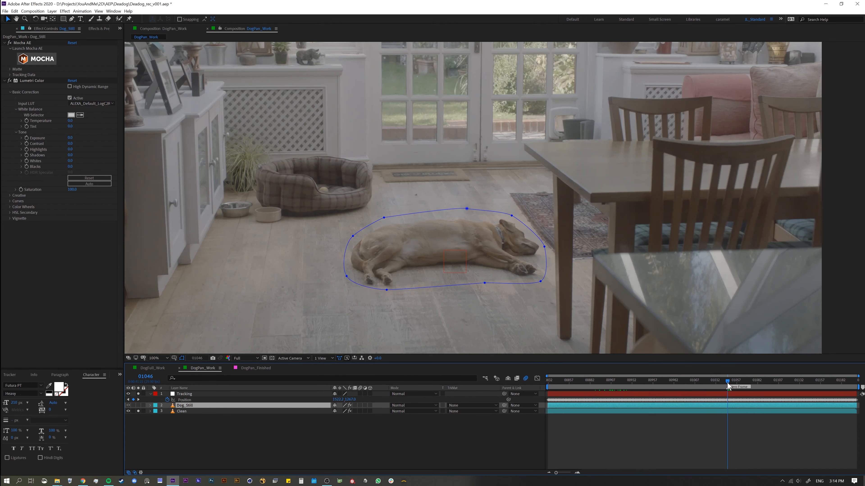
{"action": "left_click_drag", "start_coordinate": [138, 393], "coordinate": [139, 412]}
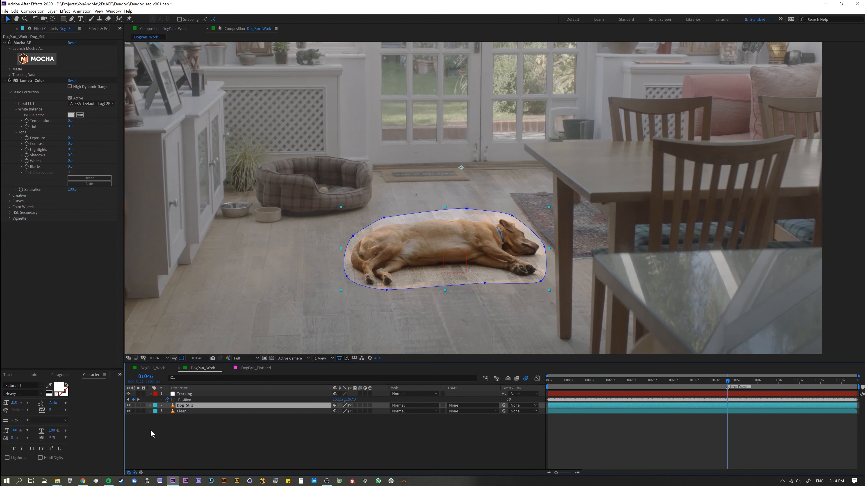
{"action": "left_click", "coordinate": [150, 430]}
{"action": "left_click", "coordinate": [227, 407]}
{"action": "left_click_drag", "start_coordinate": [505, 409], "coordinate": [187, 396]}
Reveal the effects of Dog_Still and Clean, and toggle Clean's Lumetri Color on and off to compare the patch.
{"action": "key", "text": "e"}
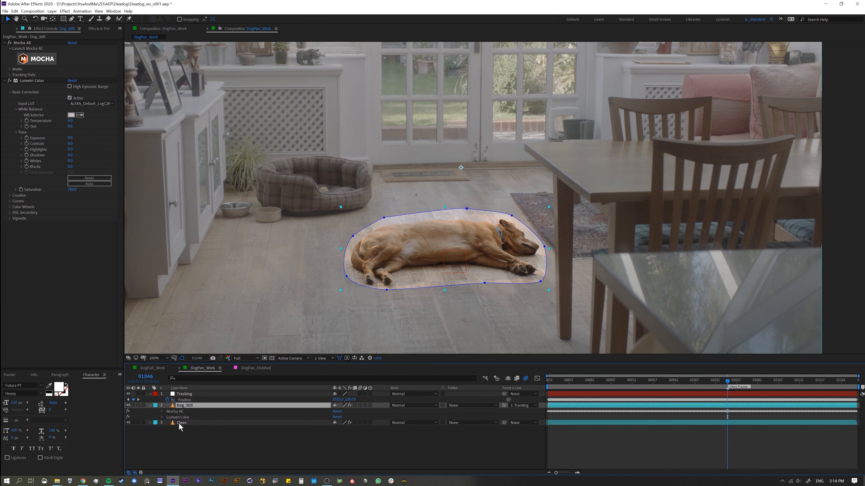
{"action": "left_click", "coordinate": [179, 423]}
{"action": "key", "text": "e"}
{"action": "left_click", "coordinate": [128, 429]}
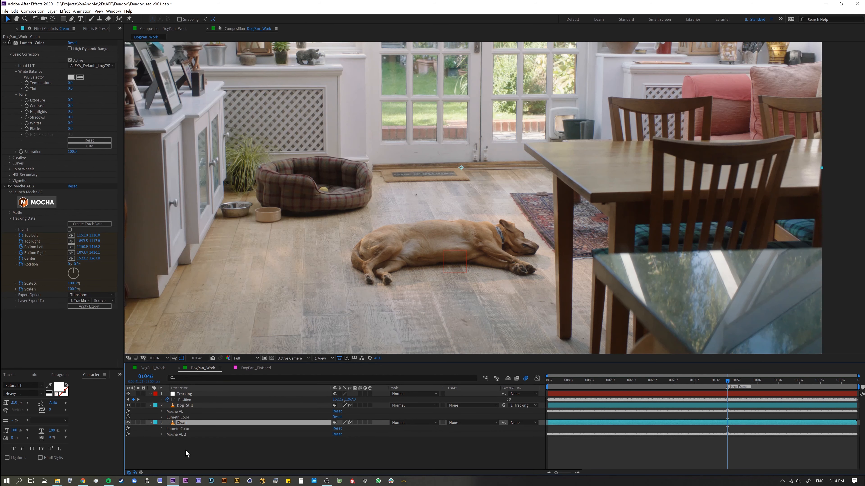
{"action": "left_click", "coordinate": [190, 445]}
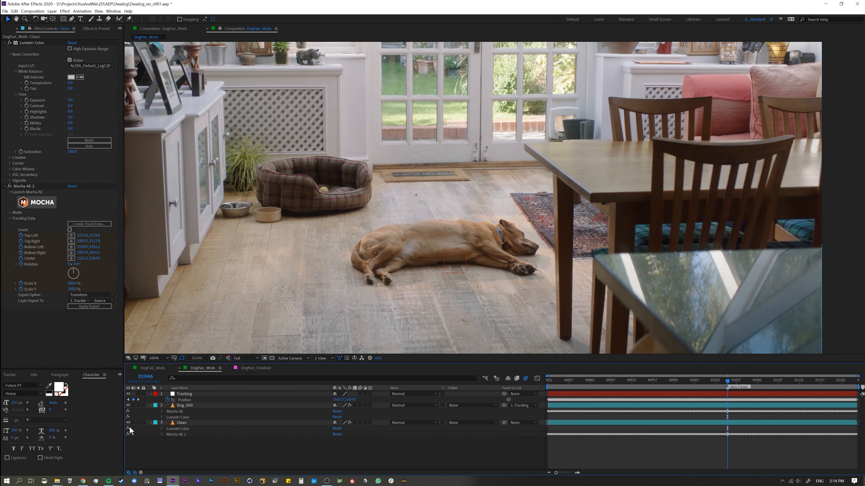
{"action": "left_click", "coordinate": [128, 429]}
Preview DogPan_Work from frame 00832 and scrub through the pan to check how the Dog_Still patch follows the floor.
{"action": "left_click_drag", "start_coordinate": [730, 384], "coordinate": [544, 392]}
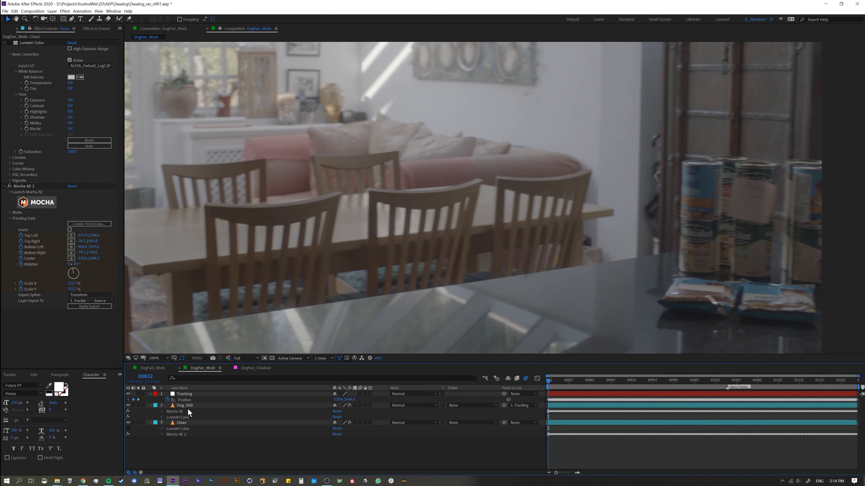
{"action": "left_click", "coordinate": [189, 406]}
{"action": "left_click", "coordinate": [188, 399]}
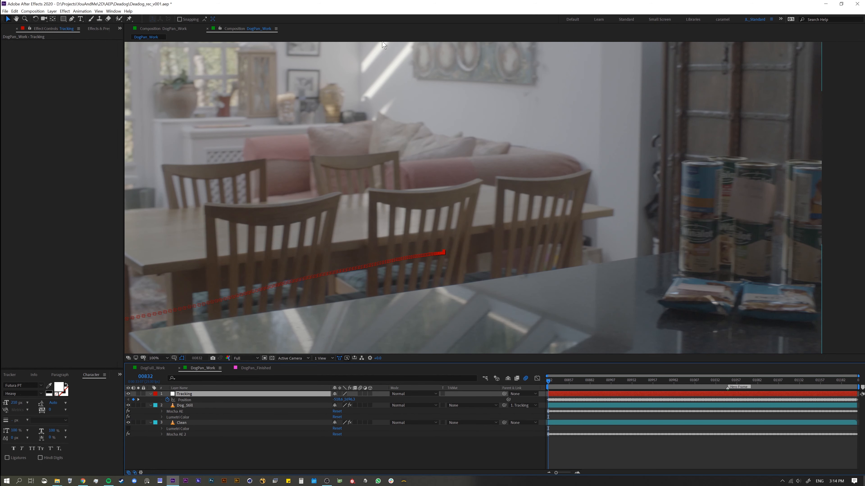
{"action": "key", "text": "comma"}
{"action": "key", "text": "space"}
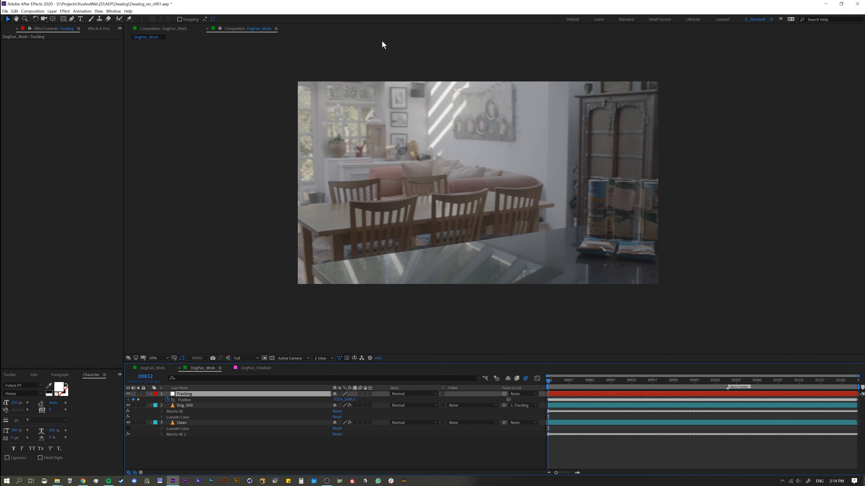
{"action": "key", "text": "period"}
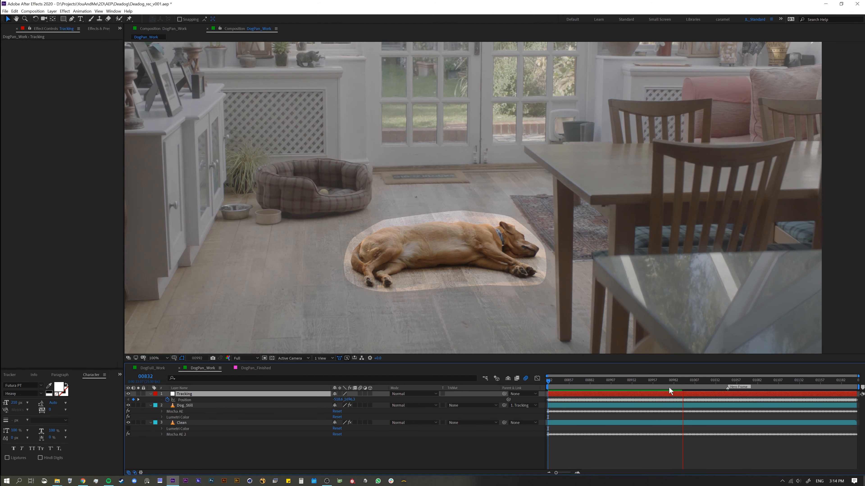
{"action": "left_click_drag", "start_coordinate": [610, 386], "coordinate": [639, 393]}
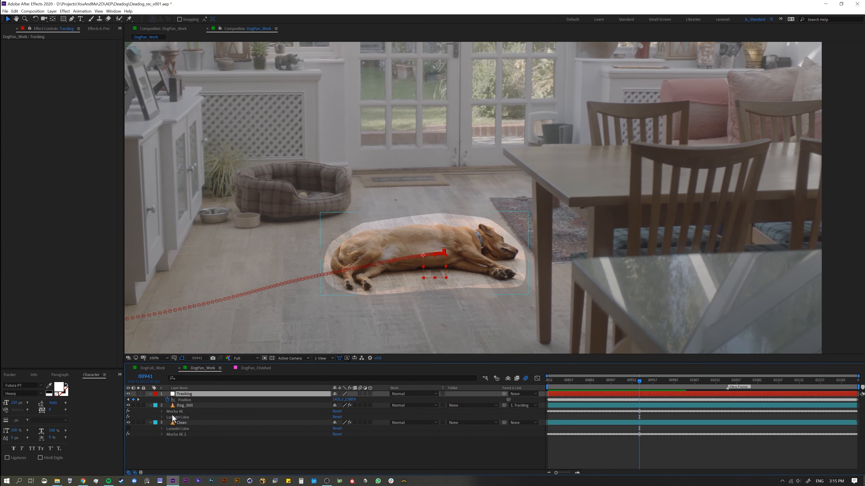
At frame 00972, turn Clean's Lumetri Color back on and preview the graded pan.
{"action": "left_click", "coordinate": [174, 451]}
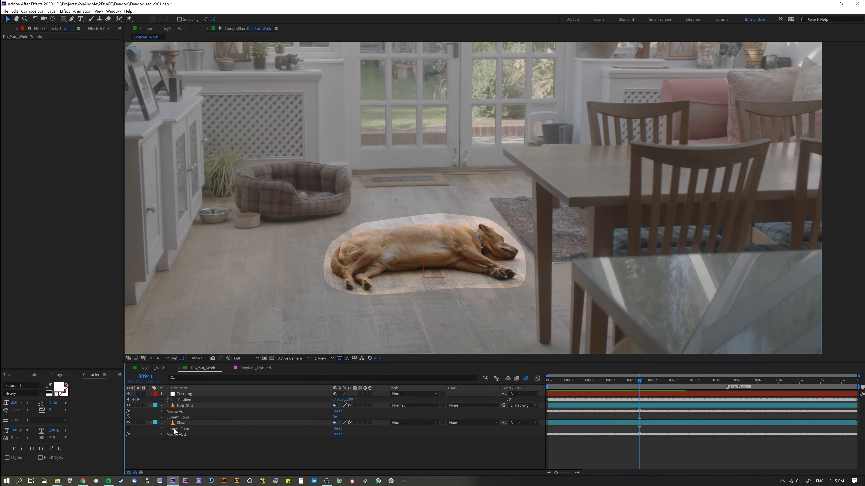
{"action": "key", "text": "comma"}
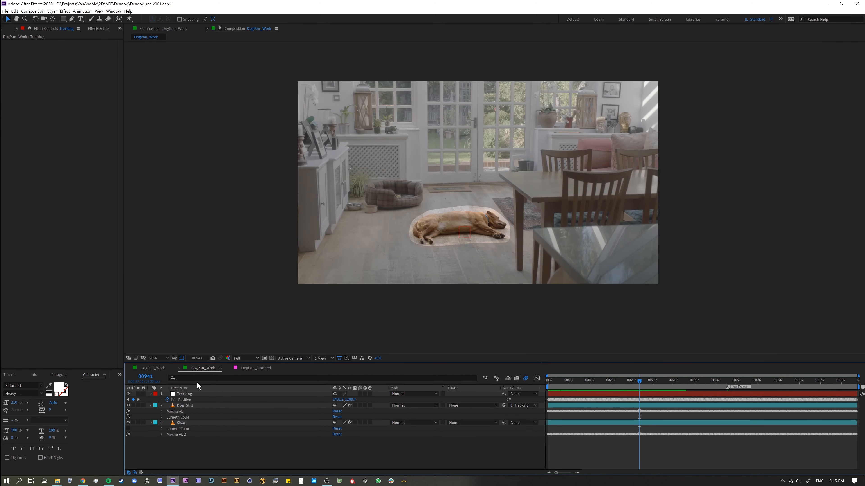
{"action": "key", "text": "period"}
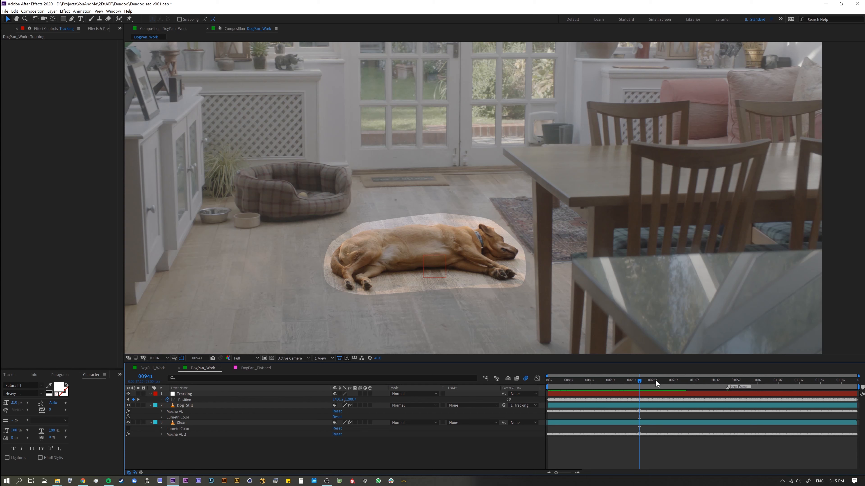
{"action": "mouse_move", "coordinate": [658, 380]}
{"action": "left_mouse_down"}
{"action": "mouse_move", "coordinate": [673, 384]}
{"action": "mouse_move", "coordinate": [662, 381]}
{"action": "left_mouse_up"}
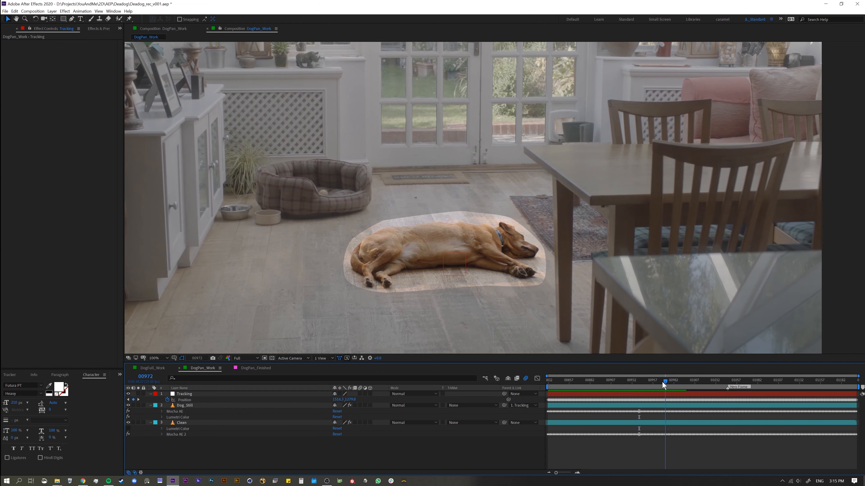
{"action": "left_click", "coordinate": [128, 428]}
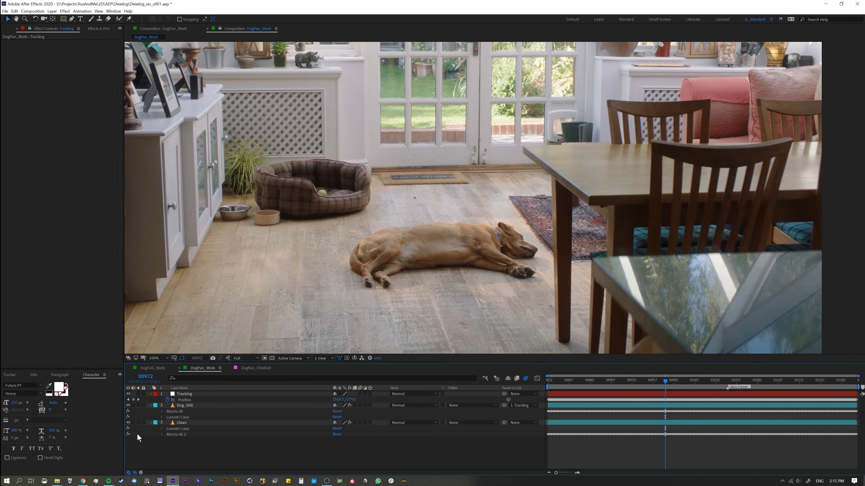
{"action": "key", "text": "space"}
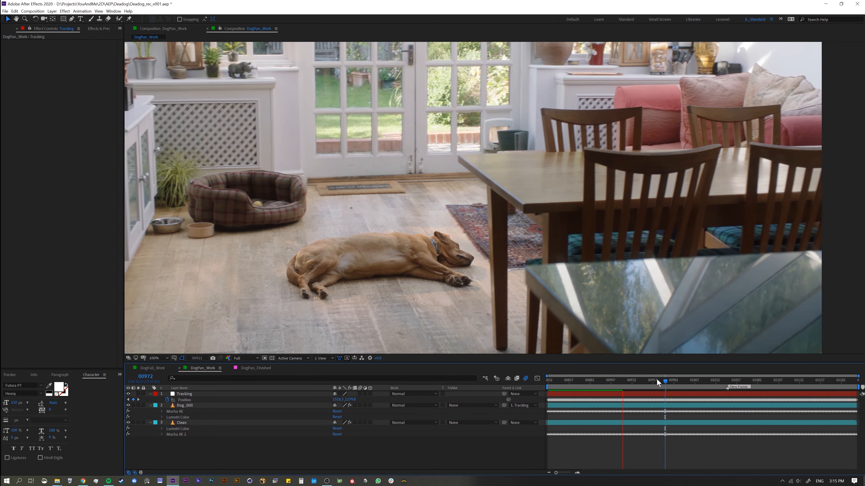
At frame 00881, set the Mask Feather of Dog_Still's Mask 1 to 10 pixels.
{"action": "left_click_drag", "start_coordinate": [657, 378], "coordinate": [588, 384]}
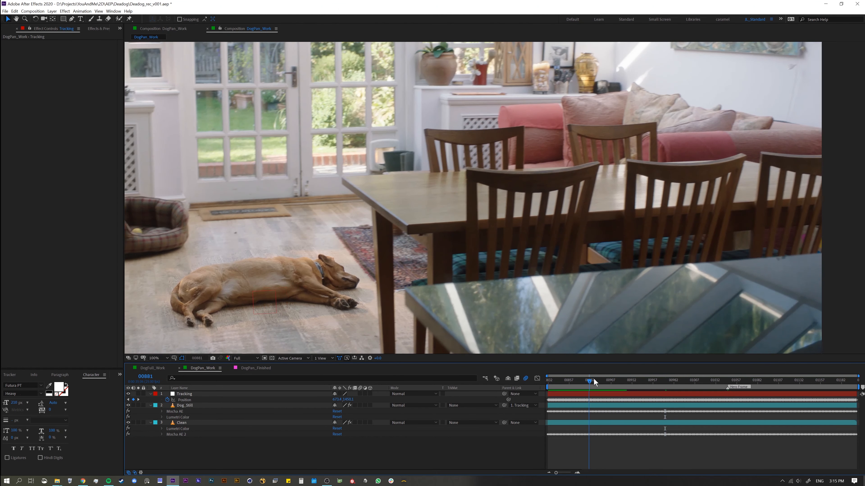
{"action": "left_click", "coordinate": [191, 406]}
{"action": "key", "text": "f"}
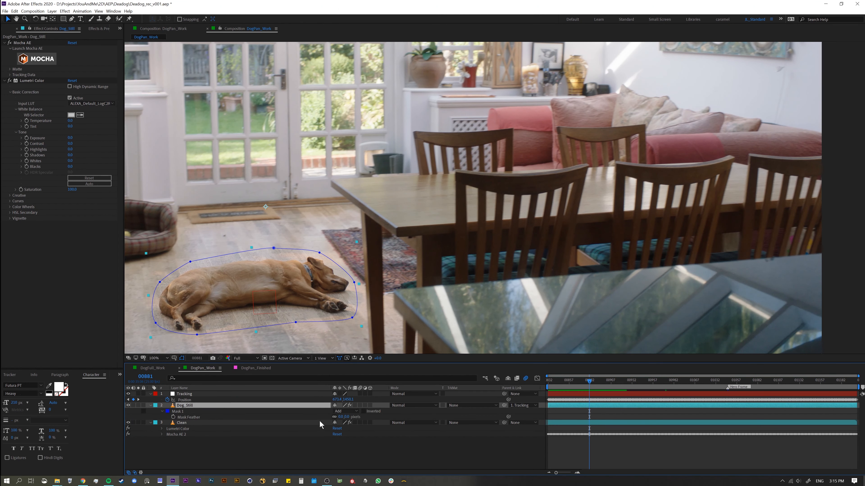
{"action": "left_click", "coordinate": [344, 417]}
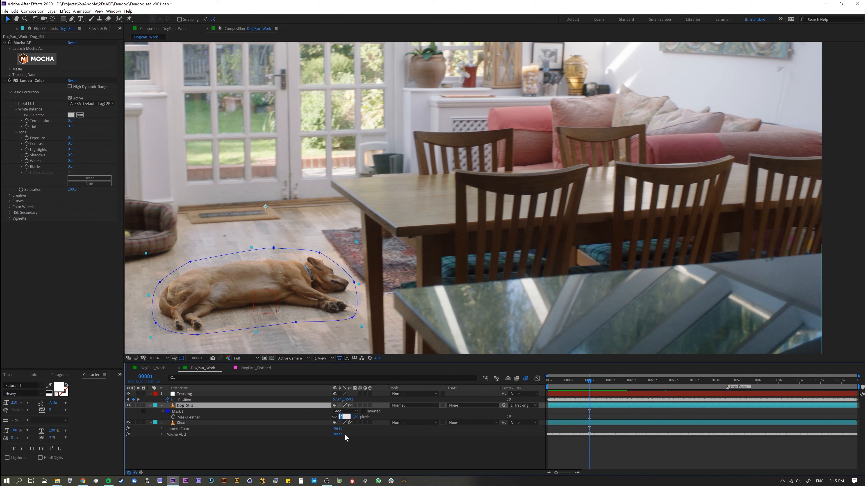
{"action": "type", "text": "10"}
{"action": "key", "text": "Return"}
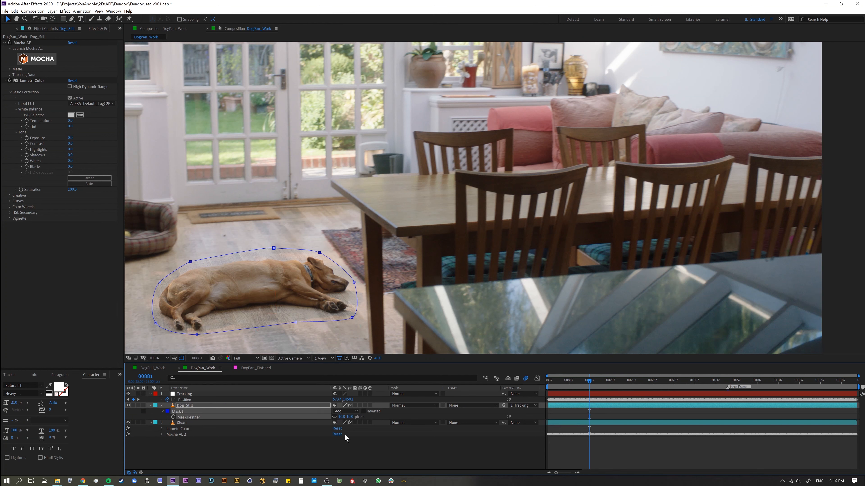
Solo Dog_Still to check its feathered edge, and at frame 00852 solo Clean instead to inspect the original dog.
{"action": "left_click", "coordinate": [137, 405]}
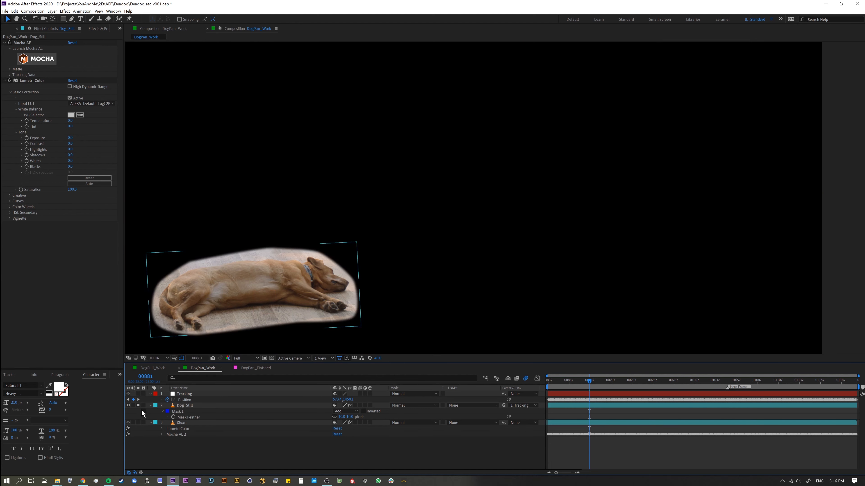
{"action": "left_click_drag", "start_coordinate": [554, 381], "coordinate": [565, 382]}
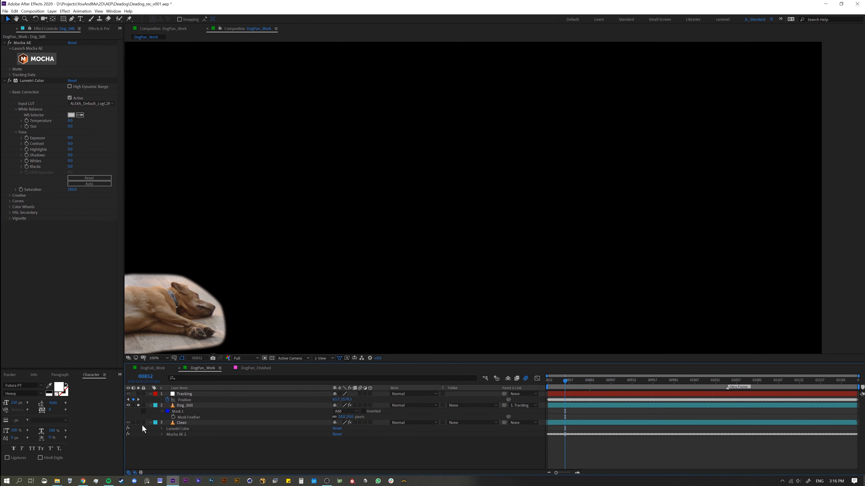
{"action": "left_click", "coordinate": [138, 422]}
{"action": "left_click", "coordinate": [138, 405]}
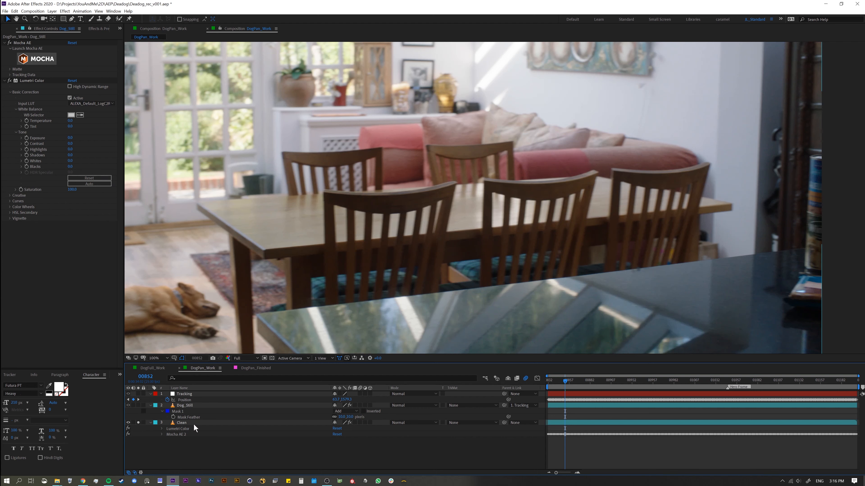
Apply a Camera Lens Blur effect to the Clean layer and move it onto Dog_Still.
{"action": "left_click", "coordinate": [65, 11]}
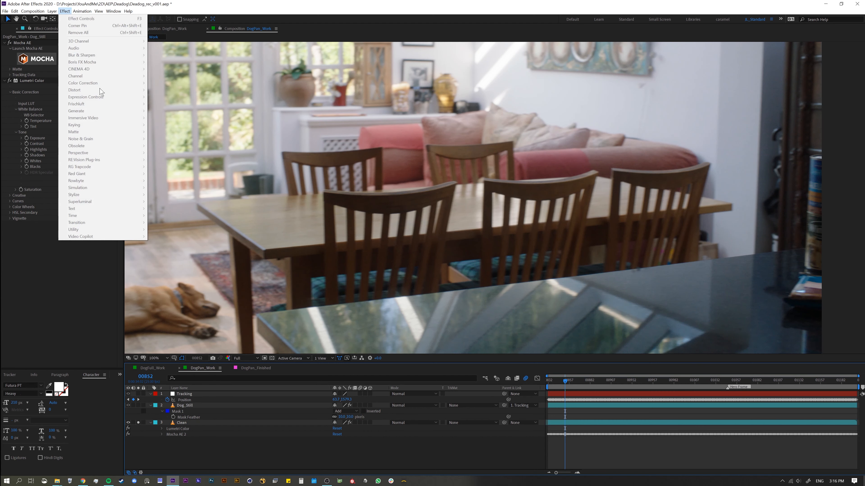
{"action": "left_click", "coordinate": [145, 419]}
{"action": "left_click", "coordinate": [204, 423]}
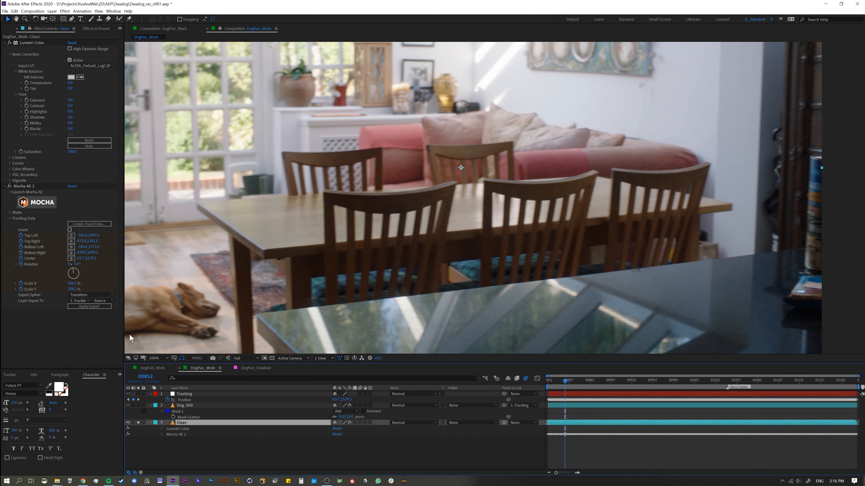
{"action": "left_click", "coordinate": [64, 11]}
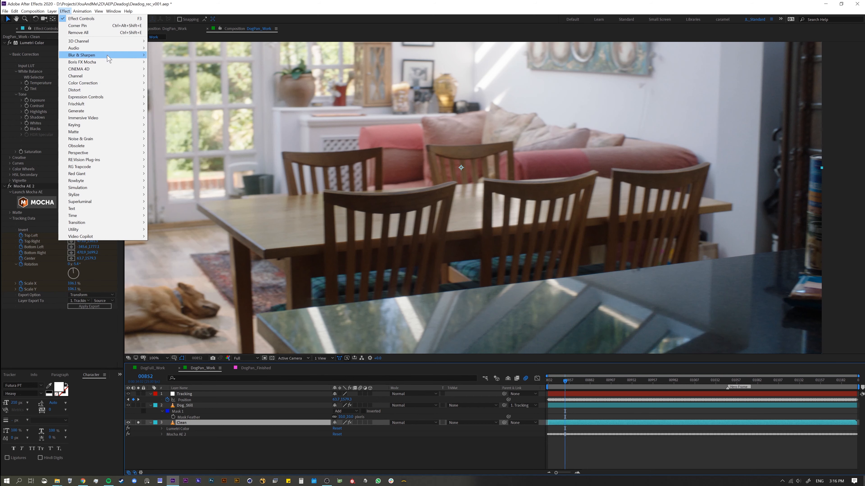
{"action": "mouse_move", "coordinate": [108, 55]}
{"action": "left_click", "coordinate": [171, 62]}
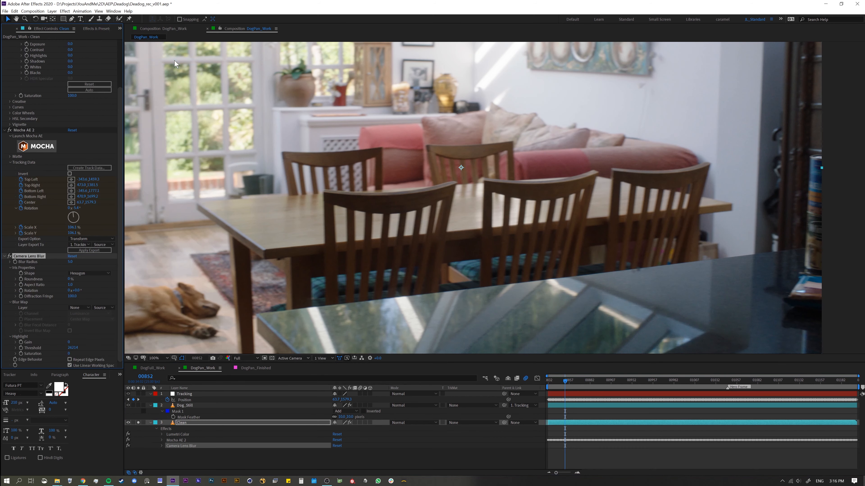
{"action": "left_click_drag", "start_coordinate": [170, 445], "coordinate": [185, 416]}
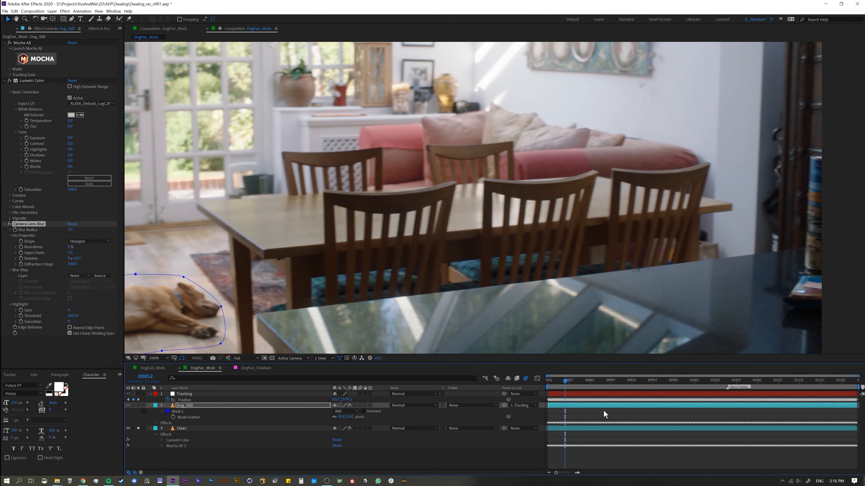
Move to frame 00855, solo Dog_Still together with Clean, and turn both solos off.
{"action": "left_click_drag", "start_coordinate": [563, 382], "coordinate": [567, 382]}
{"action": "left_click", "coordinate": [137, 405]}
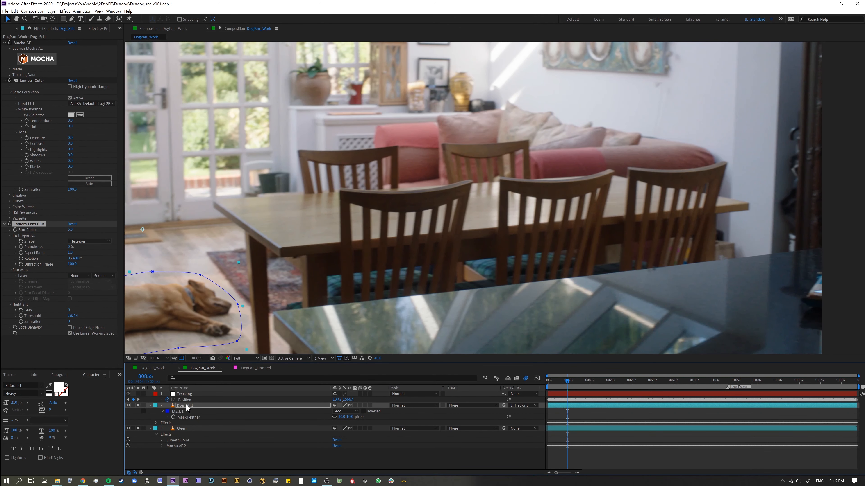
{"action": "left_click", "coordinate": [192, 416]}
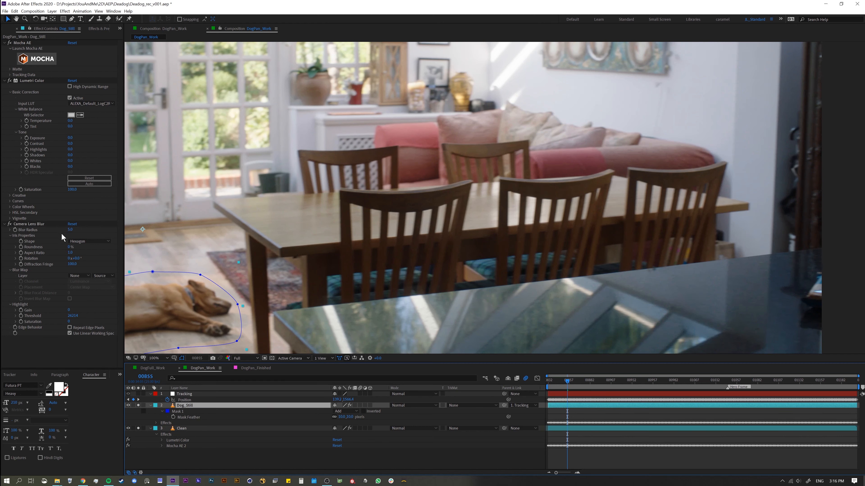
{"action": "left_click_drag", "start_coordinate": [139, 406], "coordinate": [138, 429]}
Toggle Dog_Still's visibility repeatedly at frame 00855 to compare its blur with the Clean plate around the dog's head.
{"action": "left_click", "coordinate": [129, 405]}
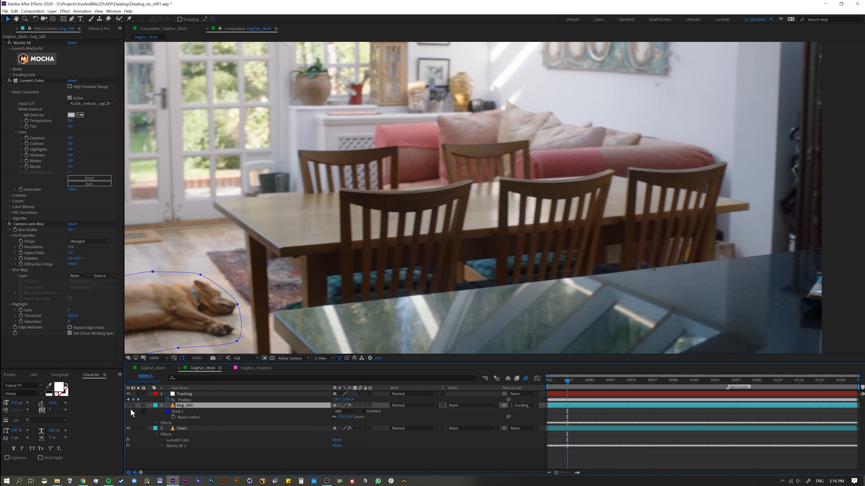
{"action": "left_click", "coordinate": [129, 406]}
{"action": "left_click", "coordinate": [128, 406]}
{"action": "left_click", "coordinate": [128, 406]}
{"action": "left_click", "coordinate": [129, 405]}
{"action": "left_click", "coordinate": [128, 405]}
{"action": "left_click", "coordinate": [128, 405]}
{"action": "left_click", "coordinate": [129, 406]}
{"action": "left_click_drag", "start_coordinate": [187, 300], "coordinate": [592, 206]}
{"action": "key", "text": "period"}
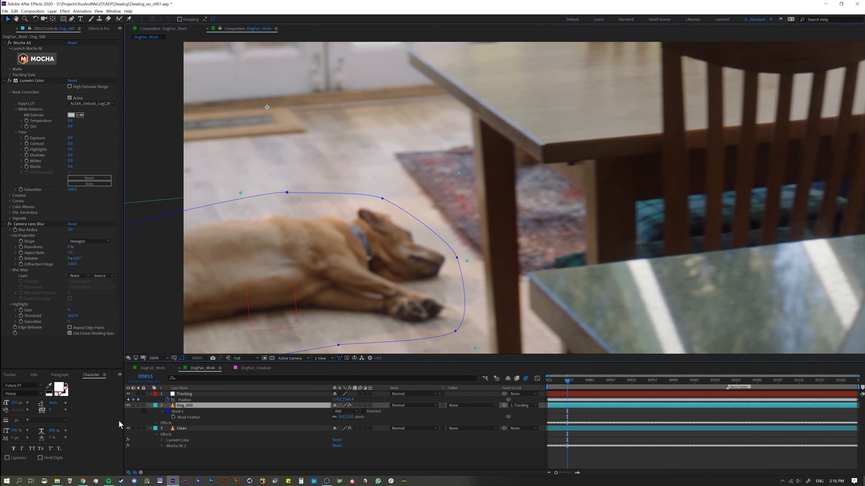
{"action": "left_click", "coordinate": [128, 406]}
{"action": "left_click", "coordinate": [128, 405]}
{"action": "left_click", "coordinate": [129, 406]}
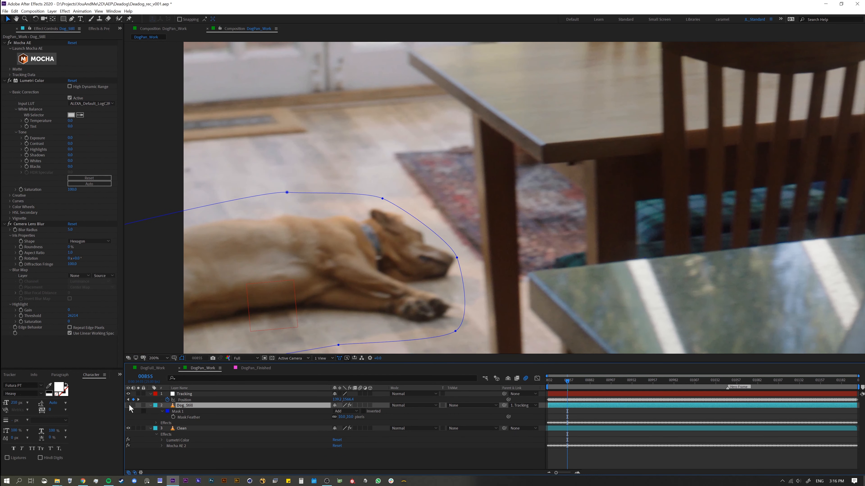
{"action": "left_click", "coordinate": [128, 406]}
{"action": "left_click", "coordinate": [128, 406]}
{"action": "left_click", "coordinate": [128, 406]}
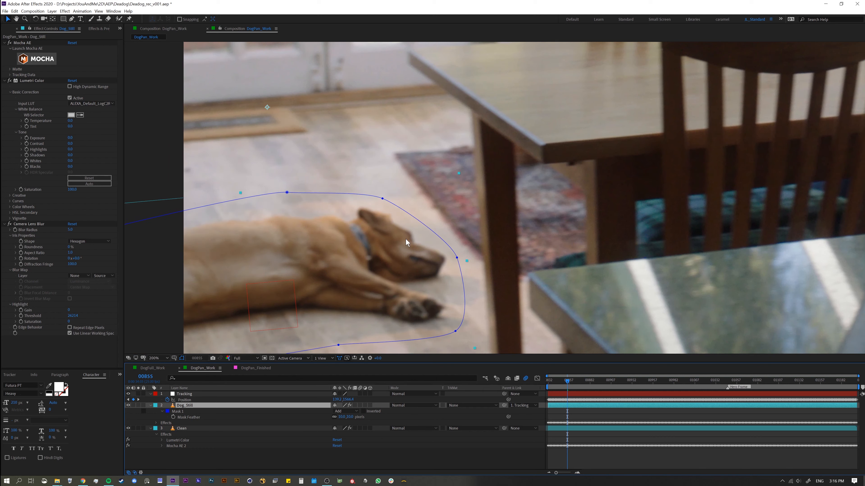
{"action": "left_click", "coordinate": [128, 406]}
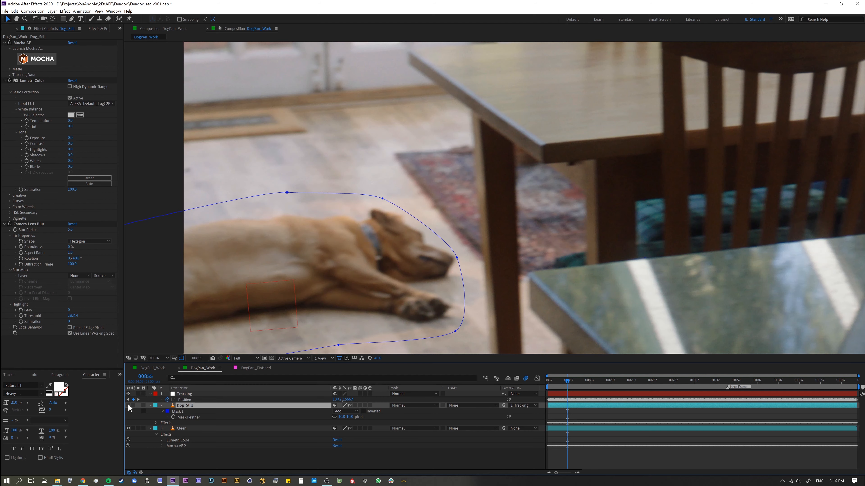
{"action": "left_click", "coordinate": [128, 405]}
{"action": "left_click", "coordinate": [127, 406]}
{"action": "left_click", "coordinate": [127, 406]}
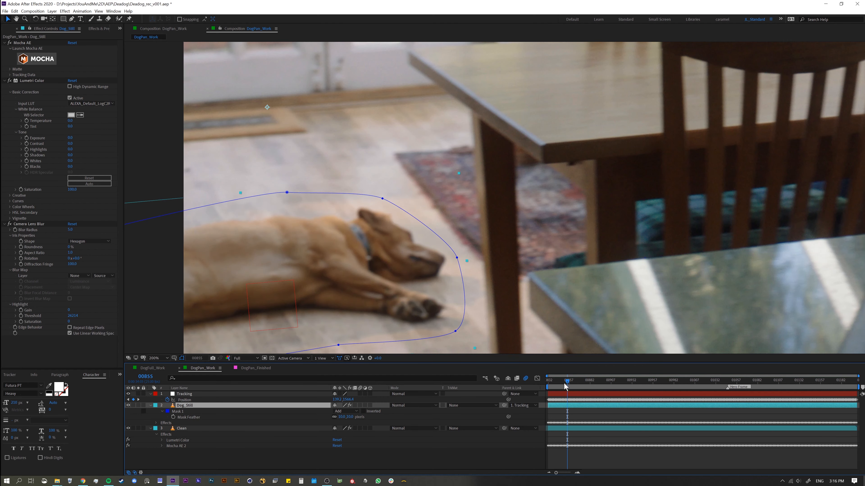
Toggle Dog_Still on and off at frame 00861 to compare its sharpness with the original footage.
{"action": "mouse_move", "coordinate": [566, 388]}
{"action": "left_mouse_down"}
{"action": "mouse_move", "coordinate": [602, 389]}
{"action": "mouse_move", "coordinate": [572, 388]}
{"action": "left_mouse_up"}
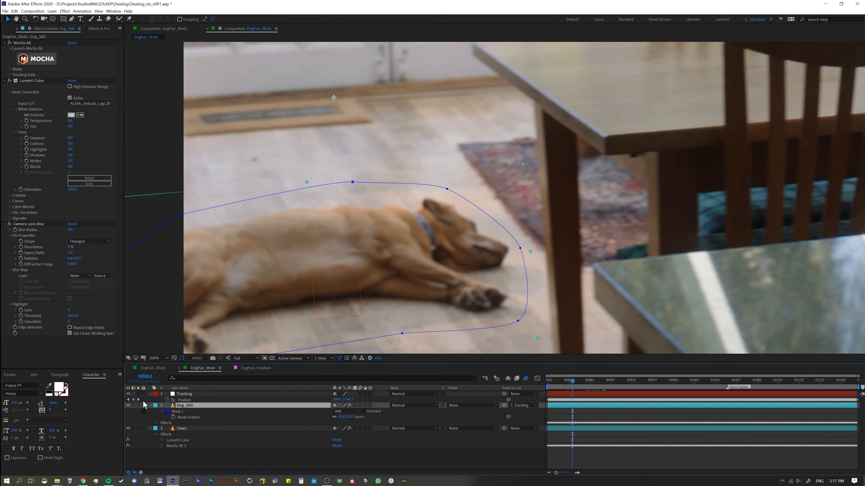
{"action": "left_click", "coordinate": [128, 406]}
{"action": "left_click", "coordinate": [128, 406]}
{"action": "left_click", "coordinate": [129, 406]}
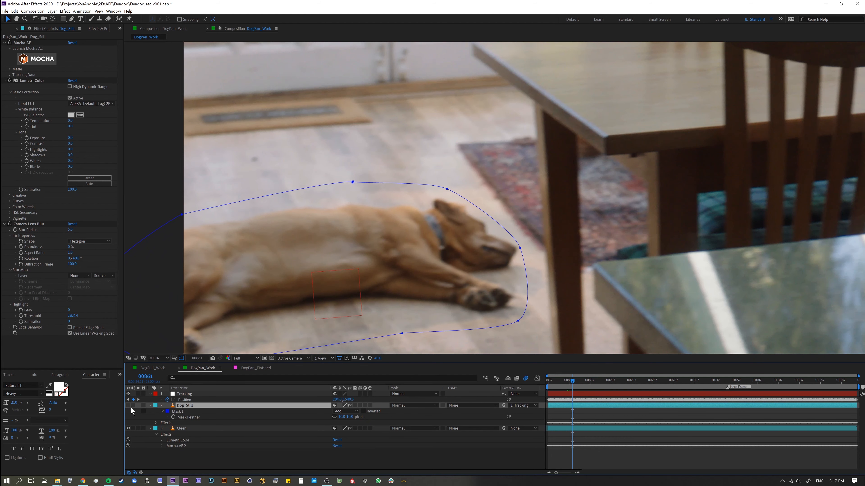
{"action": "left_click", "coordinate": [128, 406]}
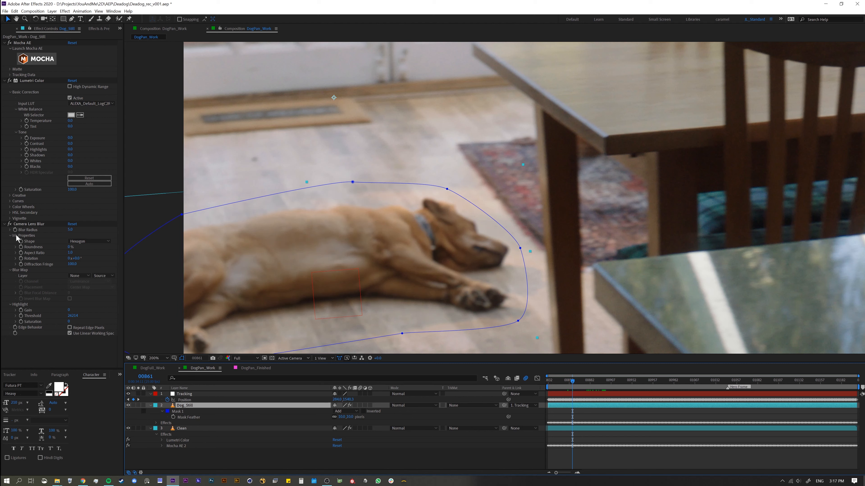
Keyframe Dog_Still's Camera Lens Blur Radius at 5.0 at frame 00861 and collapse the layer's properties.
{"action": "left_click", "coordinate": [29, 224]}
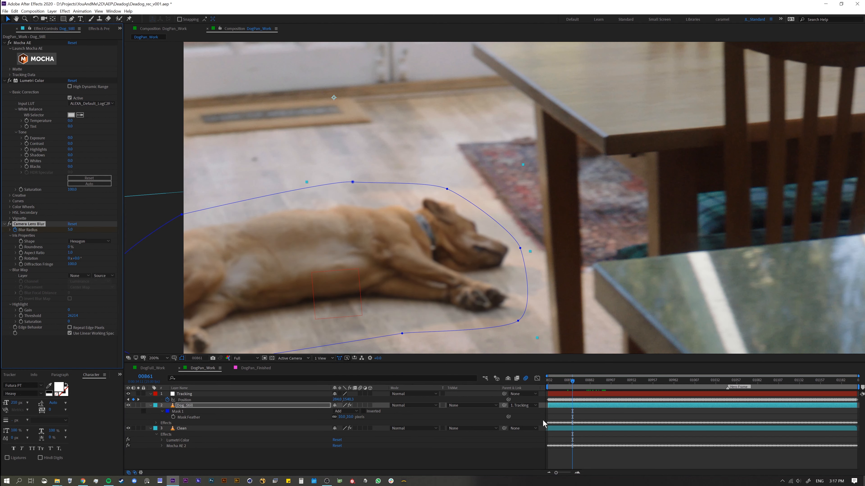
{"action": "key", "text": "u"}
{"action": "key", "text": "u"}
Hide Dog_Still to find where the plate is in focus, and set its Camera Lens Blur Radius to 0 at frame 00918.
{"action": "left_click", "coordinate": [128, 405]}
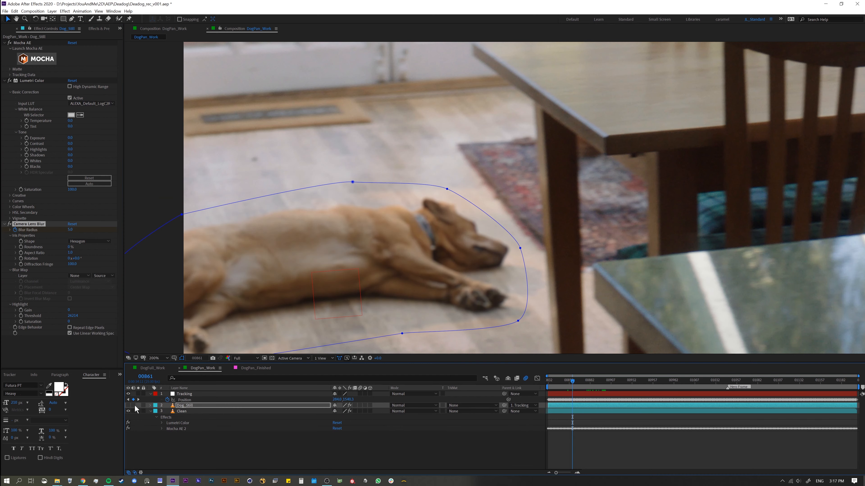
{"action": "left_click_drag", "start_coordinate": [577, 380], "coordinate": [619, 389]}
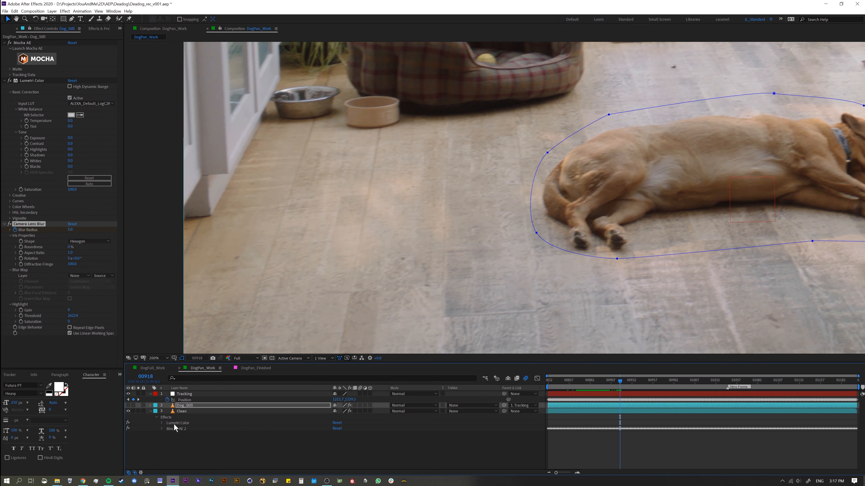
{"action": "key", "text": "u"}
{"action": "scroll", "coordinate": [167, 454], "scroll_direction": "down", "scroll_amount": 1}
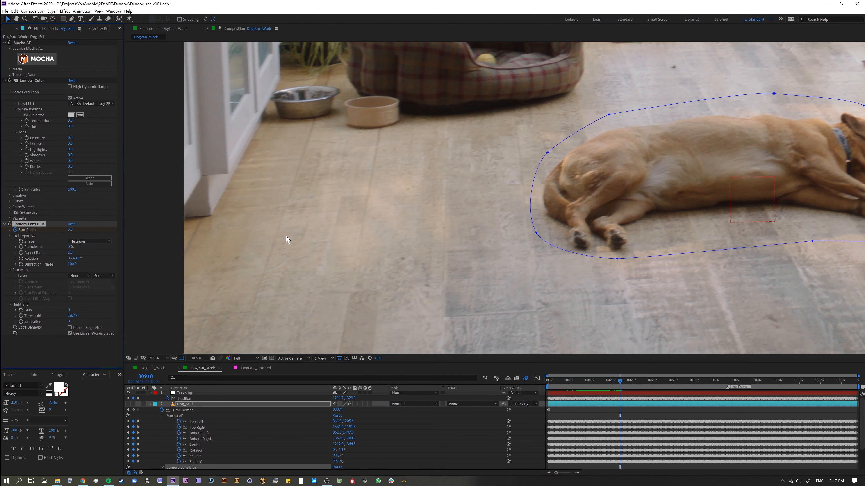
{"action": "left_click", "coordinate": [74, 231]}
{"action": "type", "text": "0"}
{"action": "key", "text": "Return"}
{"action": "left_click_drag", "start_coordinate": [609, 296], "coordinate": [483, 265]}
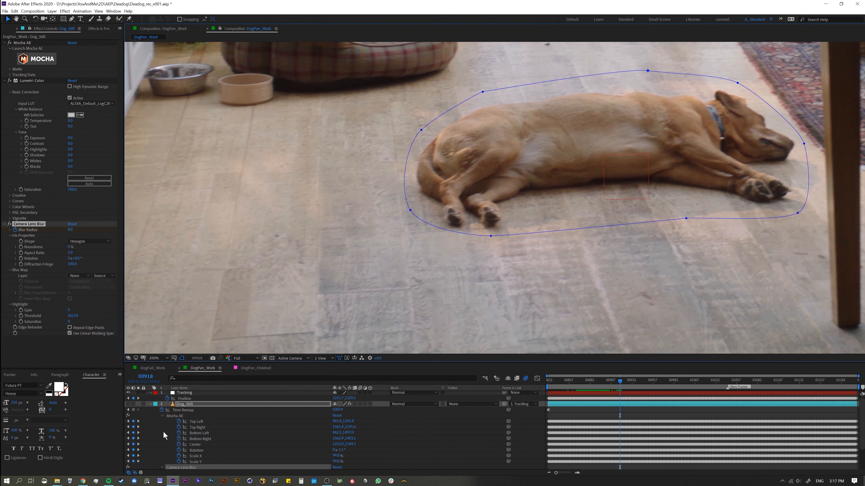
{"action": "left_click", "coordinate": [151, 404]}
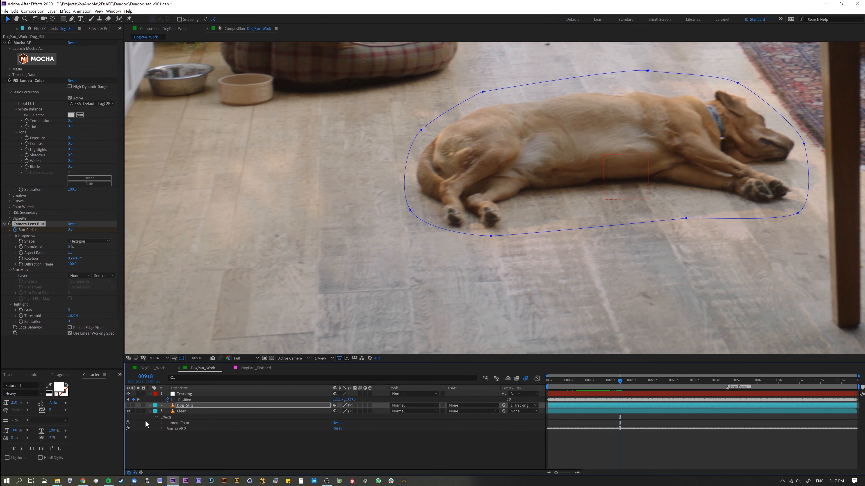
Compare Dog_Still's sharpness with the Clean plate by toggling its visibility at frames 00918 and 01005.
{"action": "left_click", "coordinate": [128, 404]}
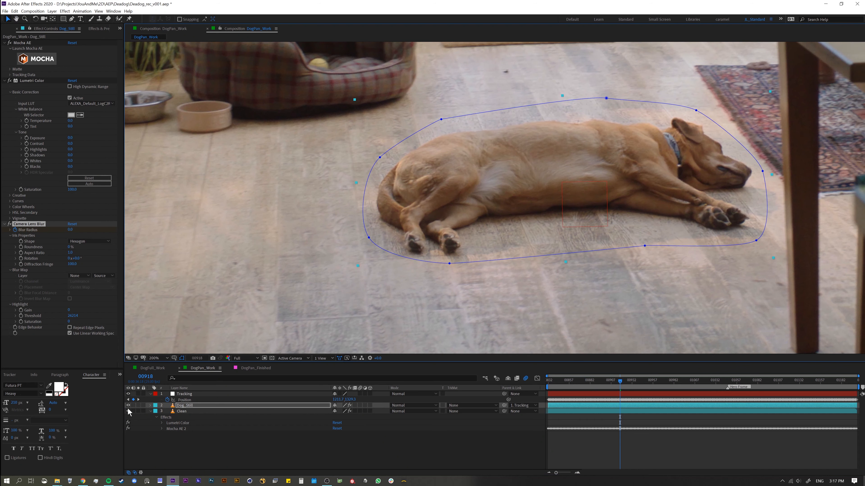
{"action": "left_click", "coordinate": [128, 406]}
{"action": "key", "text": "ctrl+shift+a"}
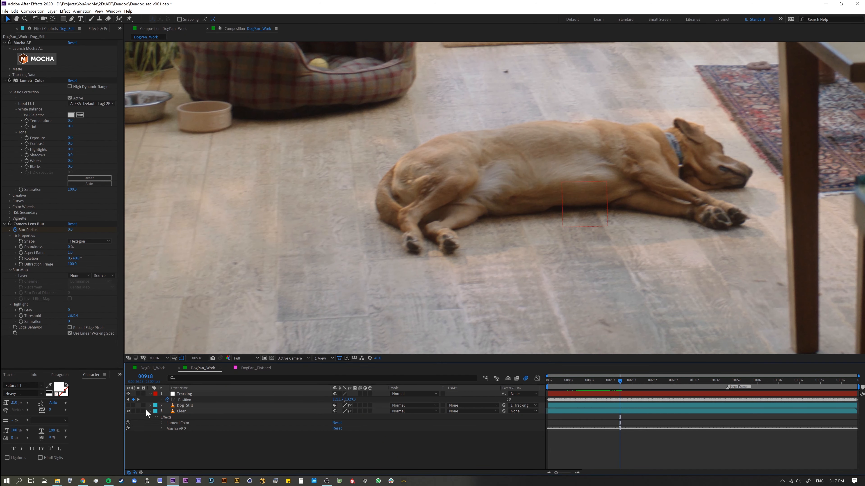
{"action": "left_click_drag", "start_coordinate": [642, 380], "coordinate": [693, 380]}
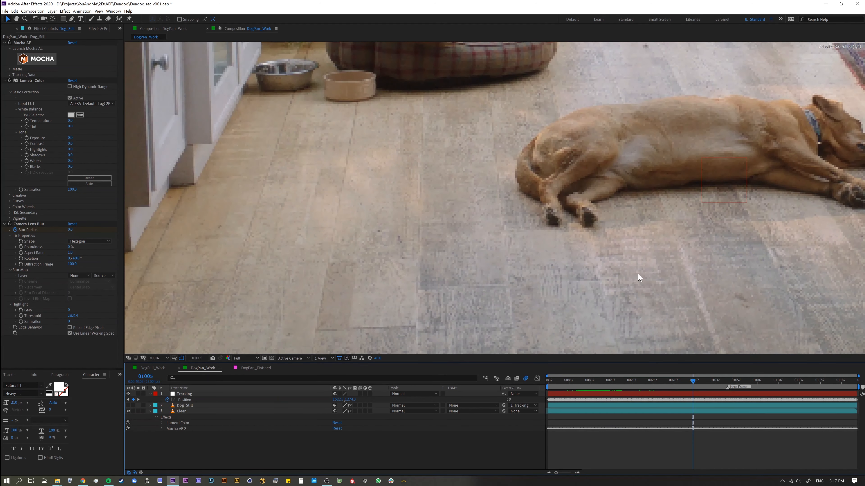
{"action": "left_click_drag", "start_coordinate": [466, 251], "coordinate": [303, 272]}
{"action": "left_click", "coordinate": [128, 406]}
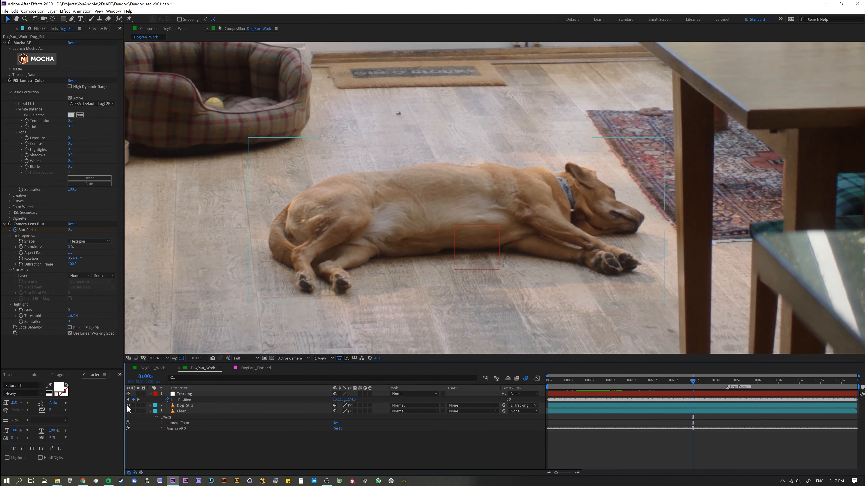
{"action": "left_click", "coordinate": [128, 405]}
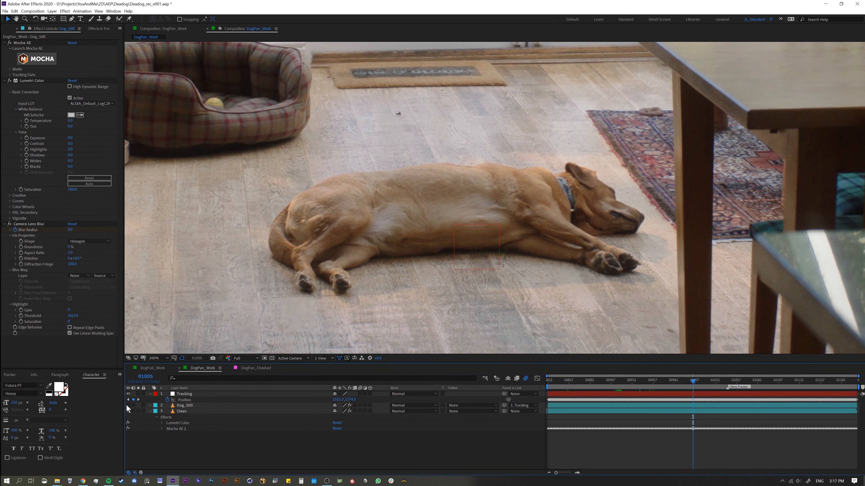
Reveal Dog_Still's keyframed properties and move the second Camera Lens Blur Radius keyframe to frame 01005.
{"action": "left_click", "coordinate": [574, 405]}
{"action": "key", "text": "u"}
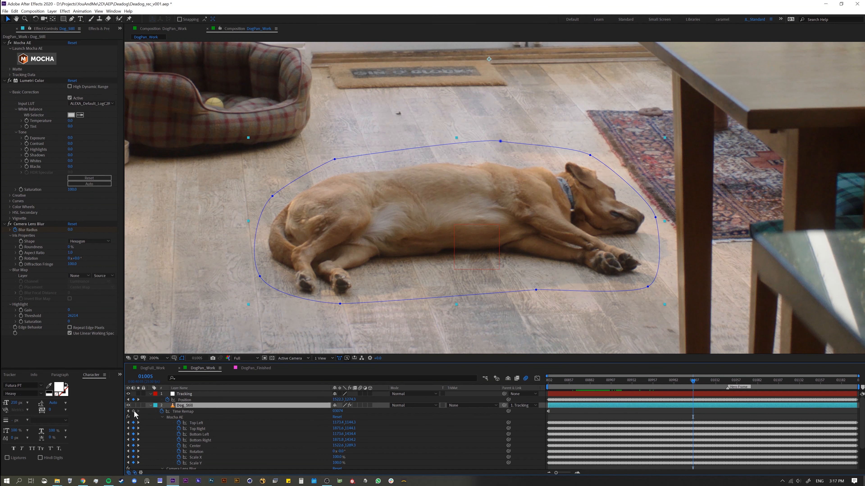
{"action": "key", "text": "u"}
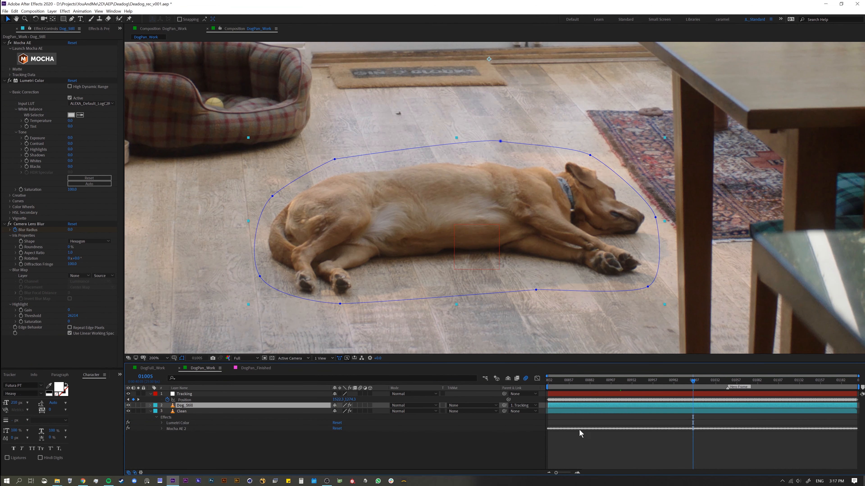
{"action": "key", "text": "u"}
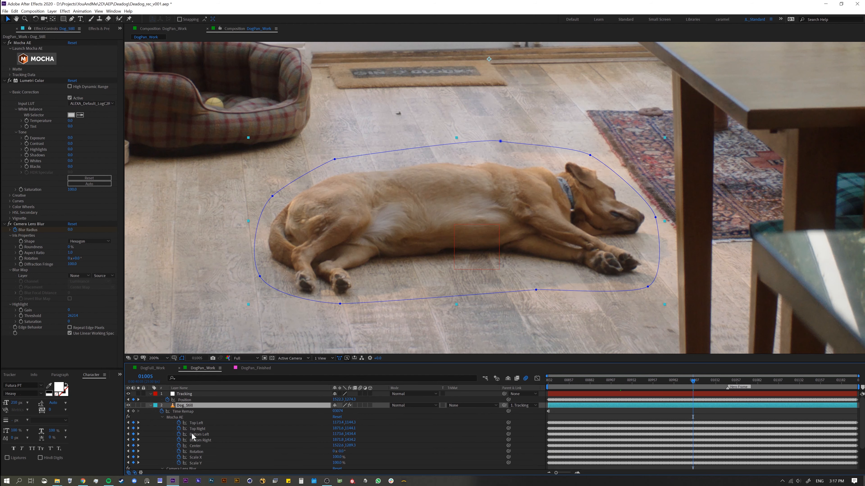
{"action": "scroll", "coordinate": [201, 407], "scroll_direction": "down", "scroll_amount": 2}
{"action": "key", "text": "v"}
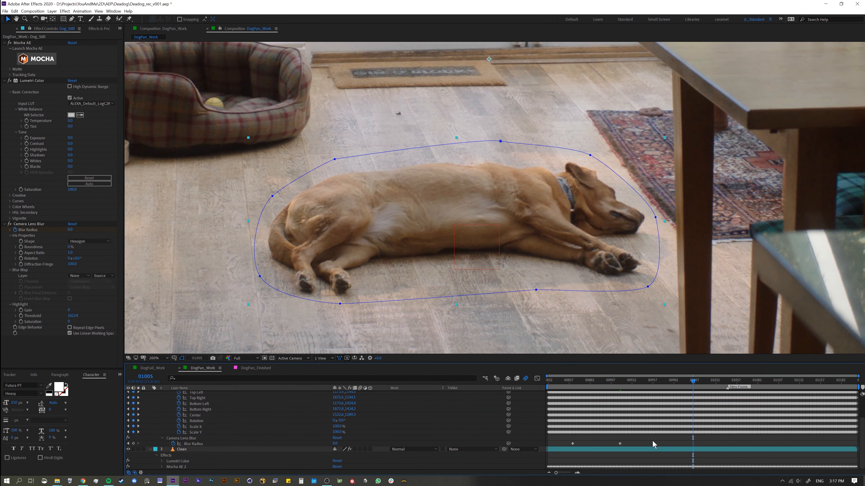
{"action": "left_click_drag", "start_coordinate": [619, 443], "coordinate": [692, 443]}
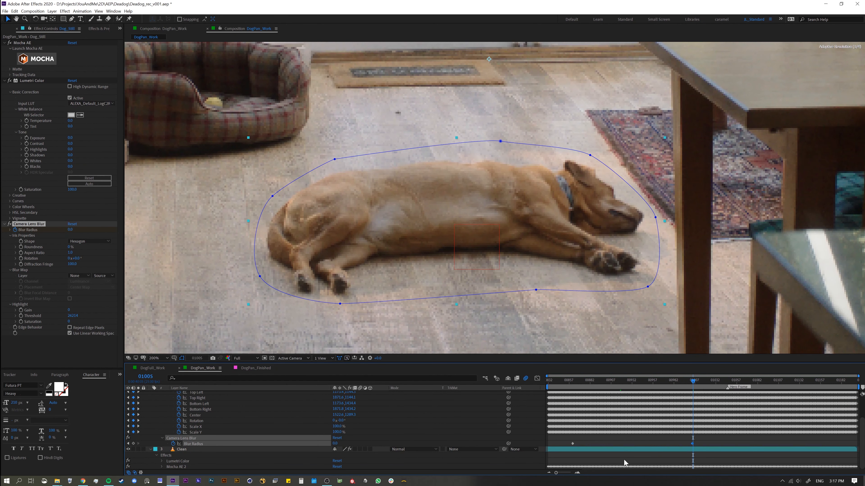
Move Dog_Still's second Blur Radius keyframe back to about frame 00971 and hide the layer controls.
{"action": "left_click", "coordinate": [664, 381]}
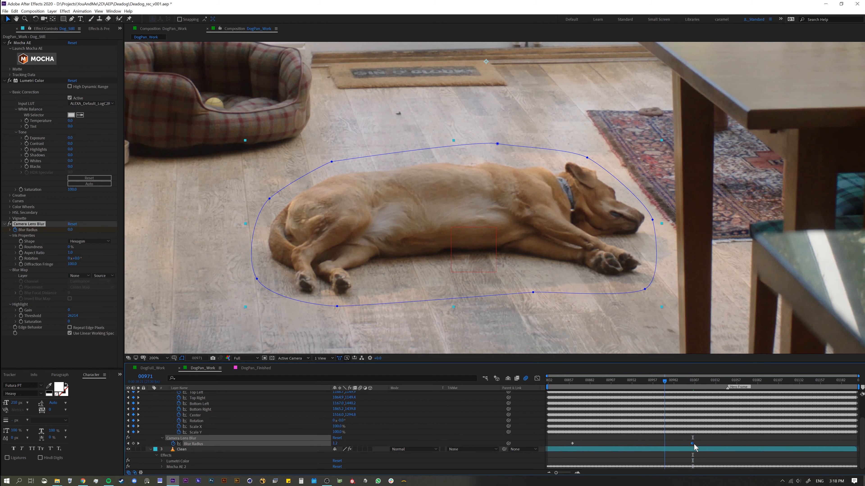
{"action": "left_click_drag", "start_coordinate": [693, 444], "coordinate": [687, 444]}
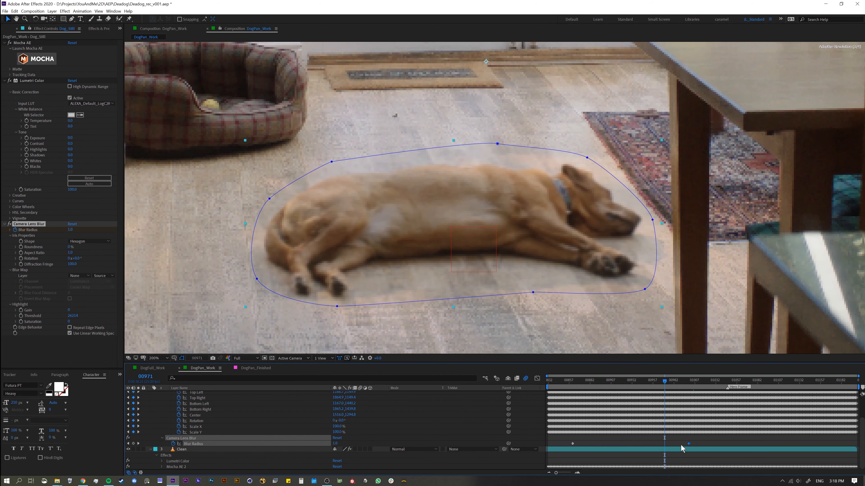
{"action": "key", "text": "ctrl+shift+h"}
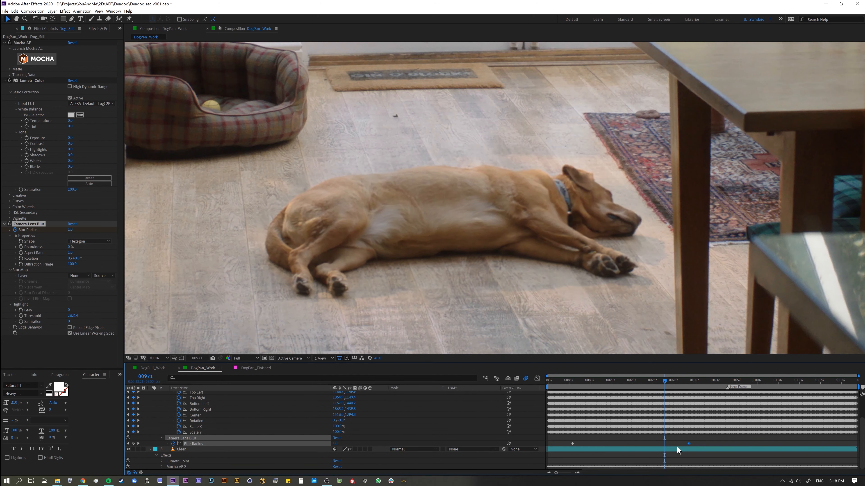
{"action": "left_click_drag", "start_coordinate": [688, 444], "coordinate": [666, 444]}
Review the blur transition on the dog at frames 00926, 00882, 00921 and 00963.
{"action": "left_click", "coordinate": [626, 383]}
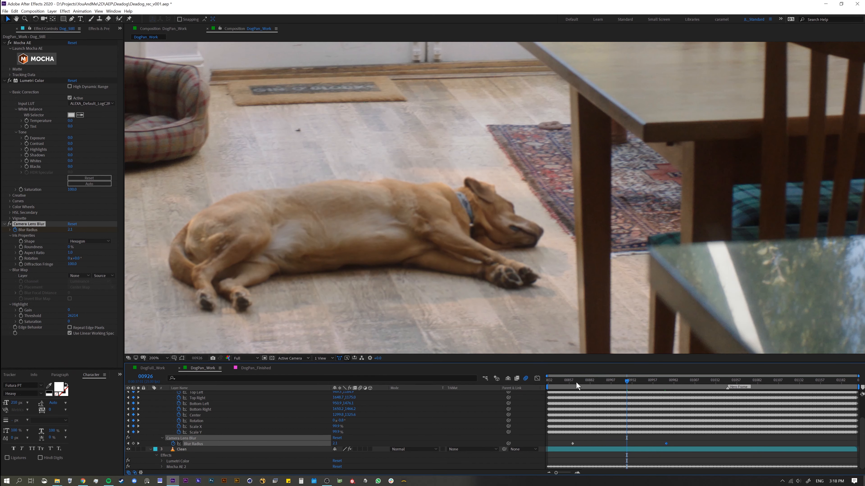
{"action": "left_click", "coordinate": [592, 384]}
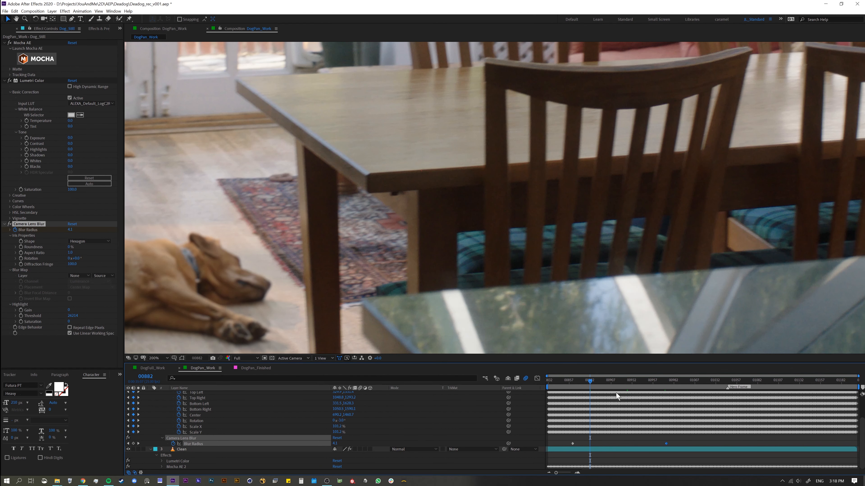
{"action": "left_click", "coordinate": [622, 382]}
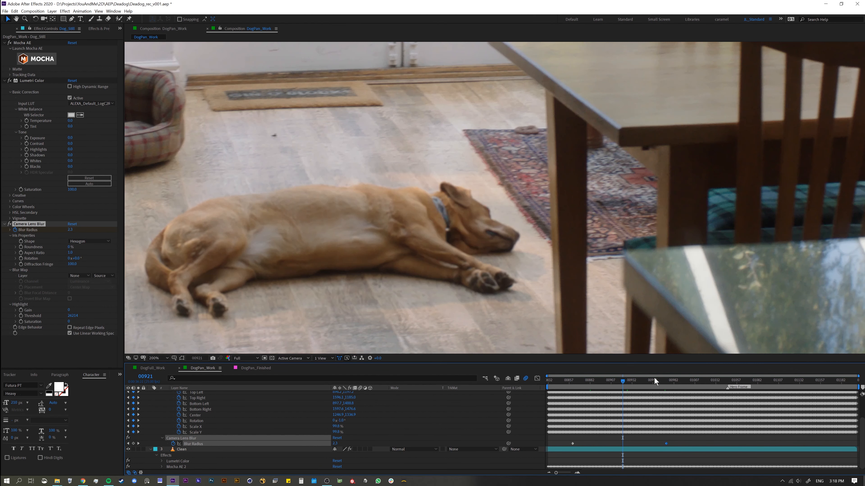
{"action": "left_click", "coordinate": [657, 380]}
{"action": "key", "text": "comma"}
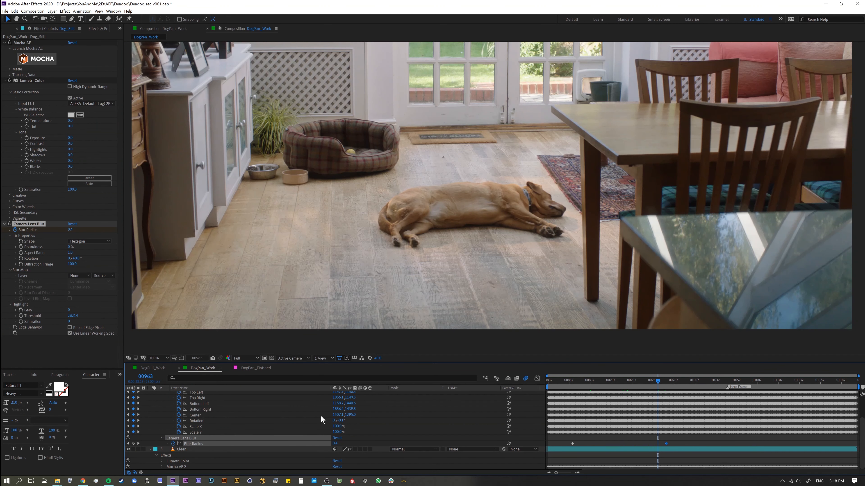
Collapse Dog_Still's properties, turn on the layer's motion blur and go to frame 00900.
{"action": "key", "text": "h"}
{"action": "scroll", "coordinate": [208, 429], "scroll_direction": "up", "scroll_amount": 3}
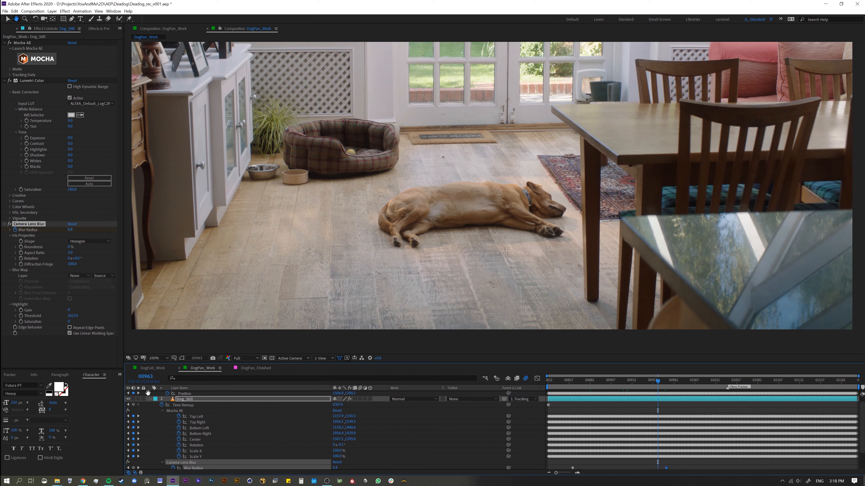
{"action": "key", "text": "v"}
{"action": "left_click", "coordinate": [151, 400]}
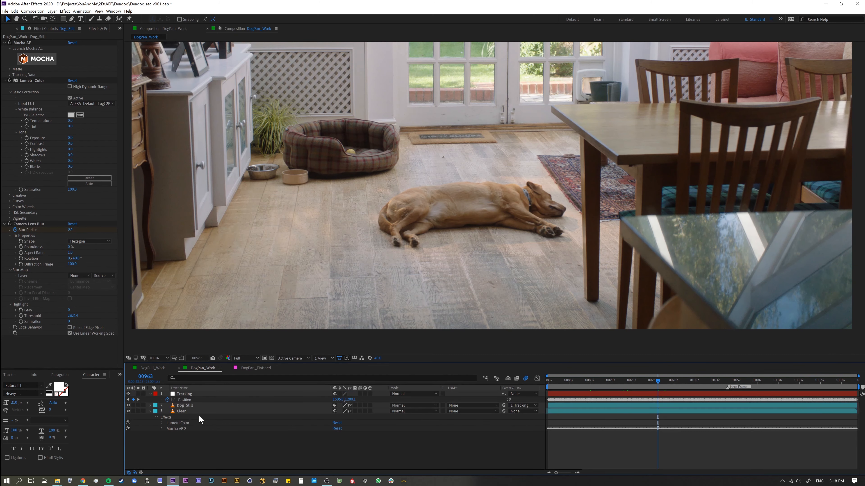
{"action": "left_click", "coordinate": [195, 406]}
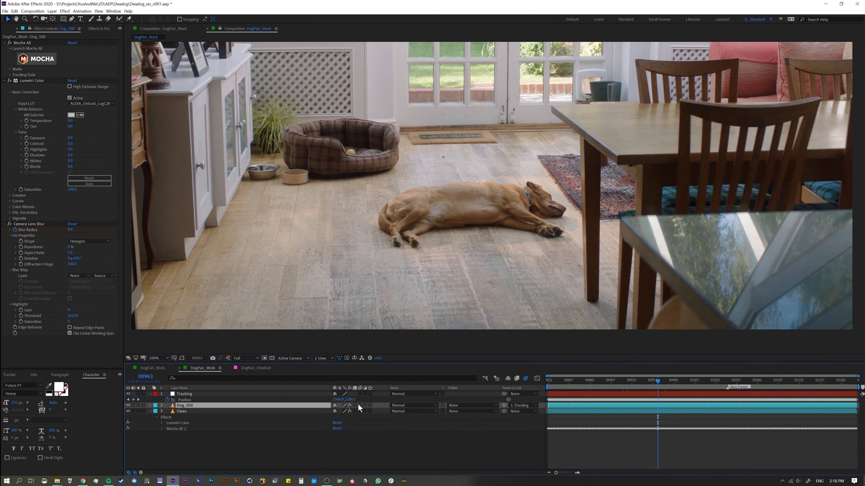
{"action": "left_click", "coordinate": [605, 383]}
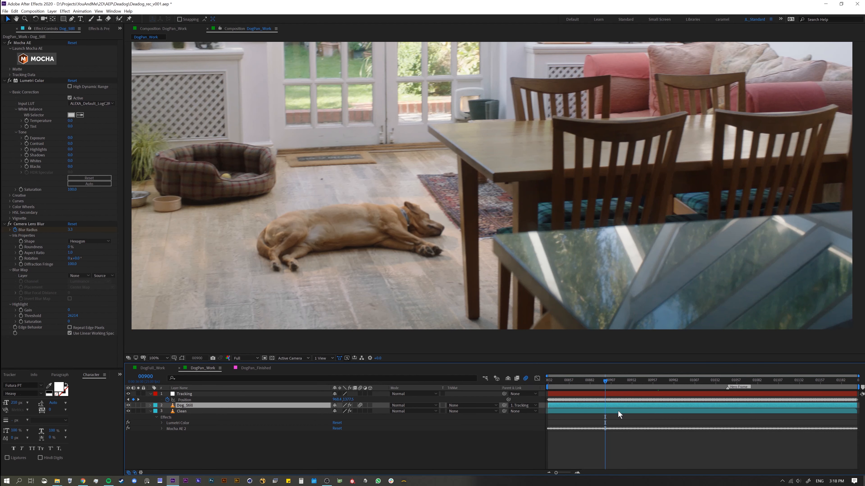
Compare Dog_Still with its motion blur switched off and on around the dog's head at frames 00900 and 00863.
{"action": "key", "text": "period"}
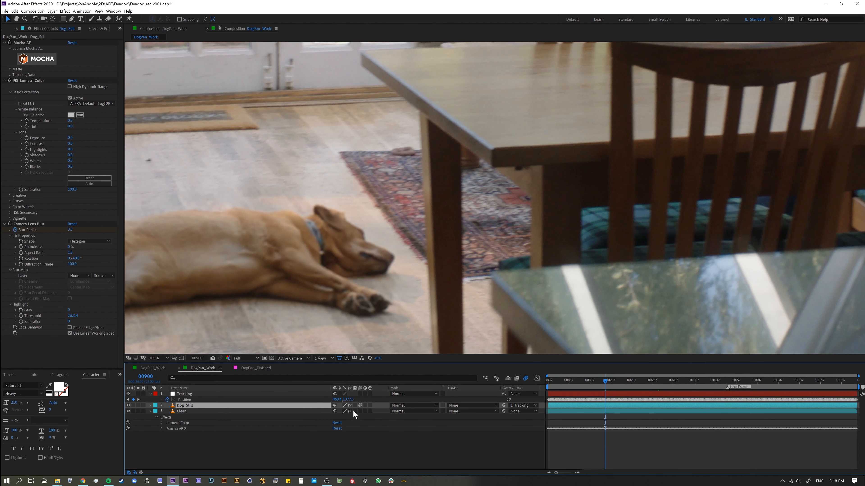
{"action": "left_click", "coordinate": [360, 405]}
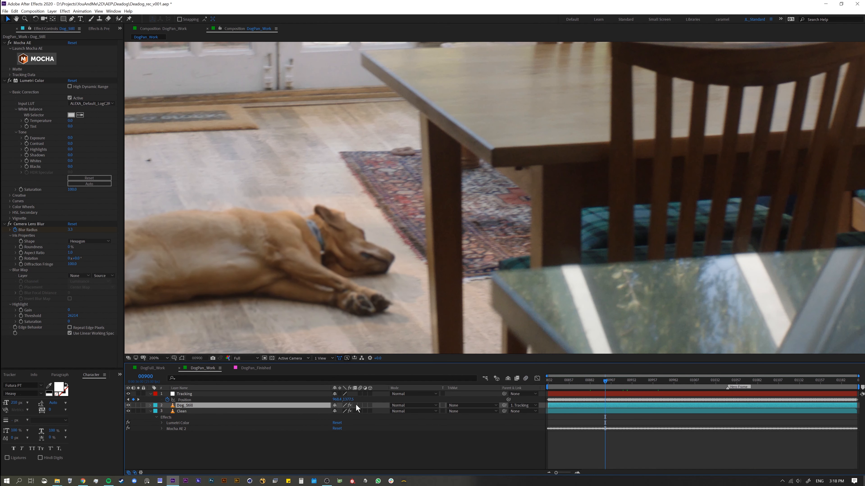
{"action": "left_click", "coordinate": [574, 383]}
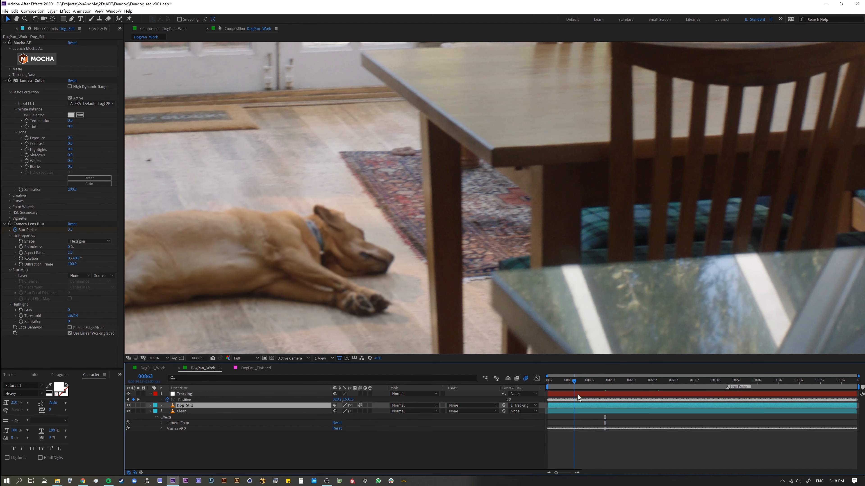
{"action": "left_click_drag", "start_coordinate": [341, 265], "coordinate": [591, 235]}
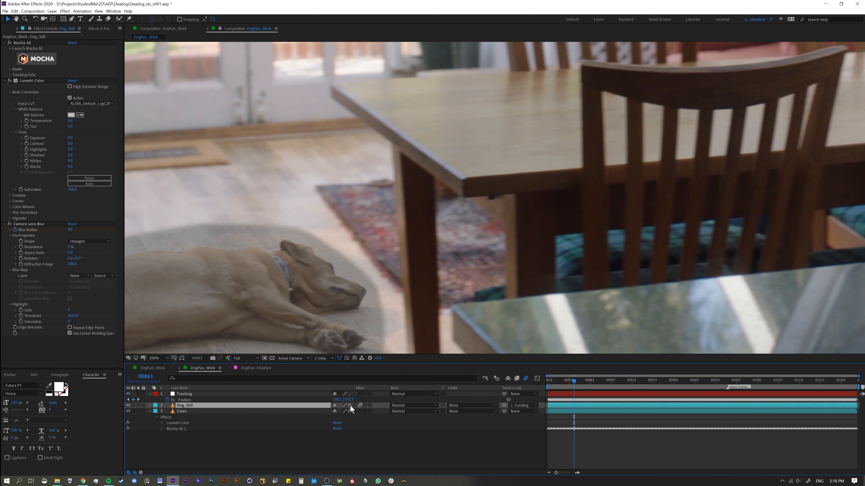
{"action": "left_click", "coordinate": [360, 406]}
{"action": "left_click", "coordinate": [360, 405]}
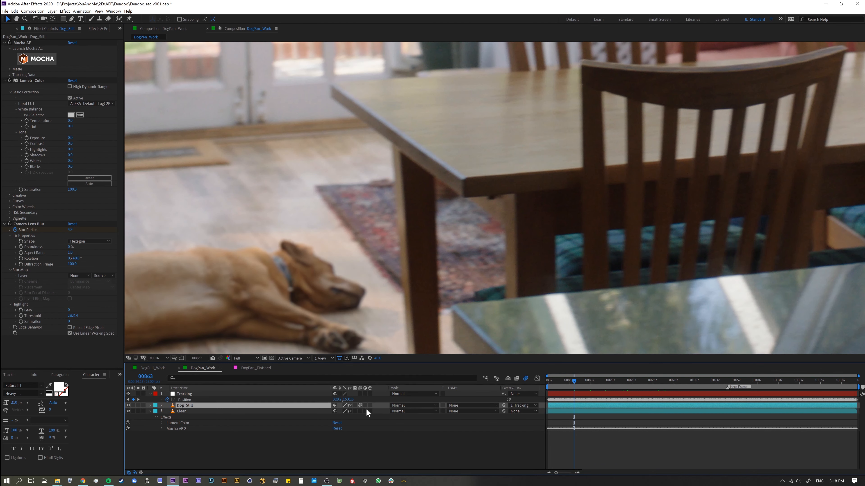
Play back the DogPan_Work shot from frame 00863 to review the still patch.
{"action": "left_click_drag", "start_coordinate": [392, 263], "coordinate": [455, 236]}
{"action": "key", "text": "comma"}
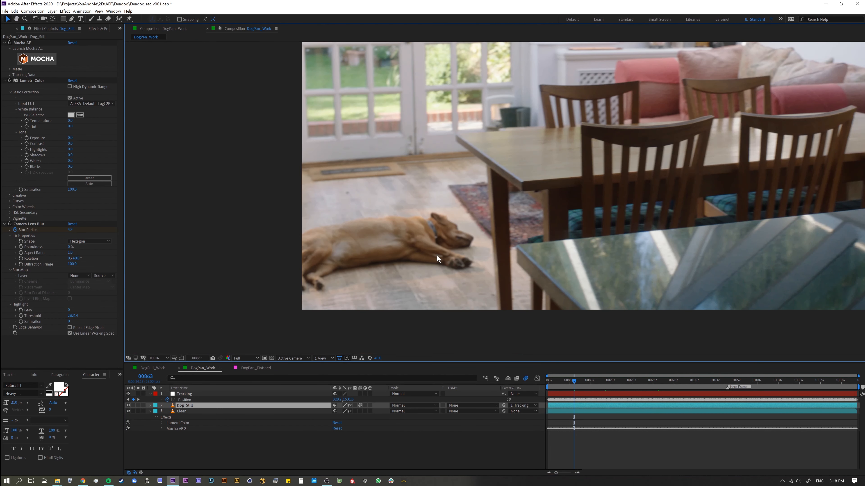
{"action": "key", "text": "space"}
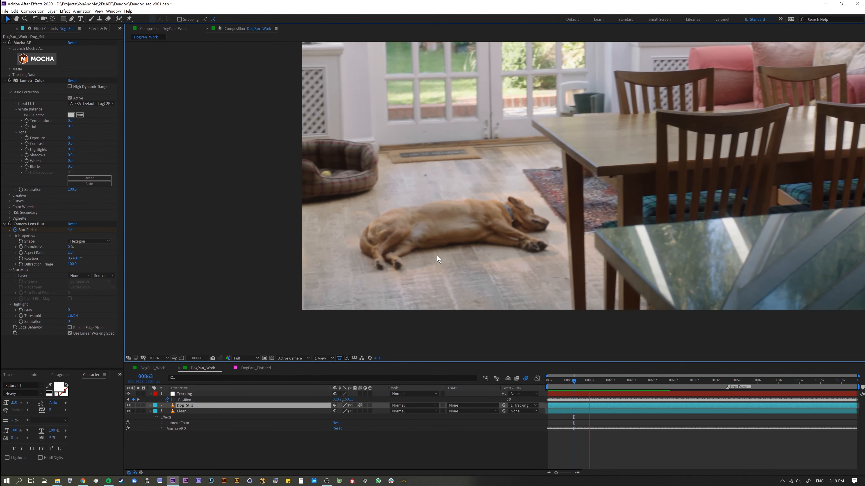
{"action": "key", "text": "space"}
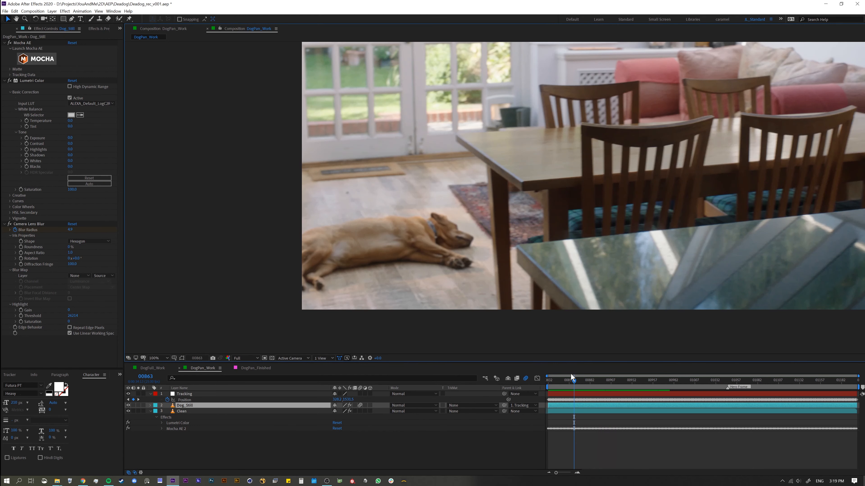
Turn off Dog_Still's motion blur at frame 00846 and solo both Dog_Still and Clean.
{"action": "mouse_move", "coordinate": [570, 374]}
{"action": "left_mouse_down"}
{"action": "mouse_move", "coordinate": [588, 386]}
{"action": "mouse_move", "coordinate": [560, 385]}
{"action": "left_mouse_up"}
{"action": "key", "text": "period"}
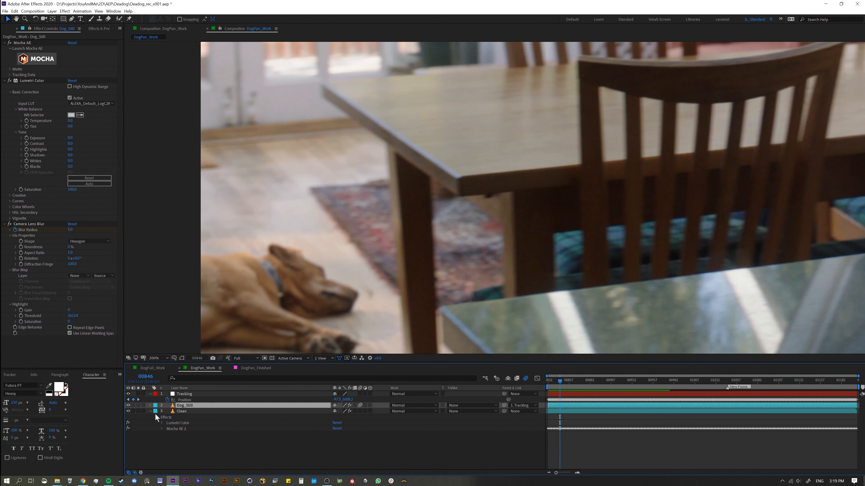
{"action": "left_click", "coordinate": [138, 406]}
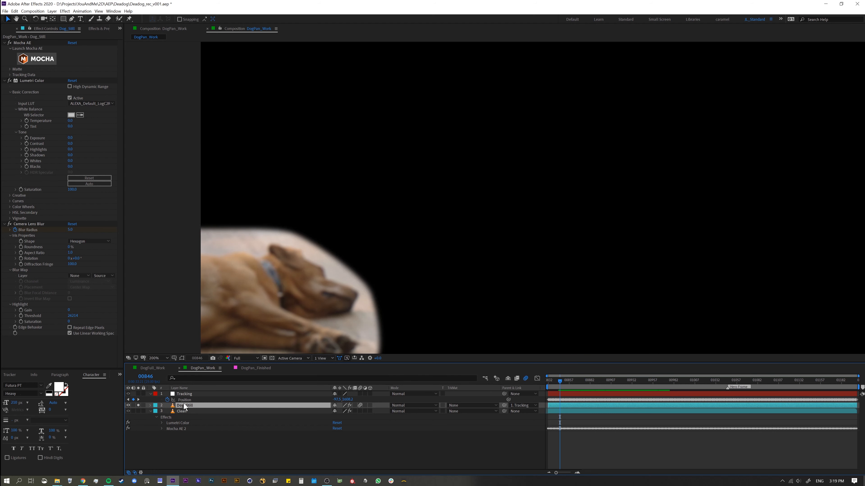
{"action": "left_click", "coordinate": [360, 405]}
{"action": "left_click", "coordinate": [138, 411]}
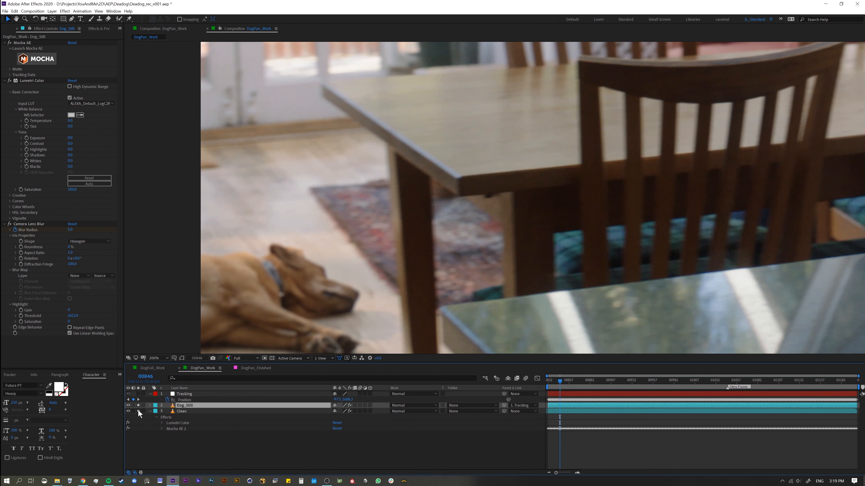
{"action": "left_click", "coordinate": [138, 411]}
{"action": "left_click", "coordinate": [139, 411]}
Set the Mask Feather of Dog_Still's Mask 1 to 5 pixels.
{"action": "key", "text": "ctrl+shift+h"}
{"action": "key", "text": "f"}
{"action": "left_click", "coordinate": [344, 417]}
{"action": "type", "text": "5"}
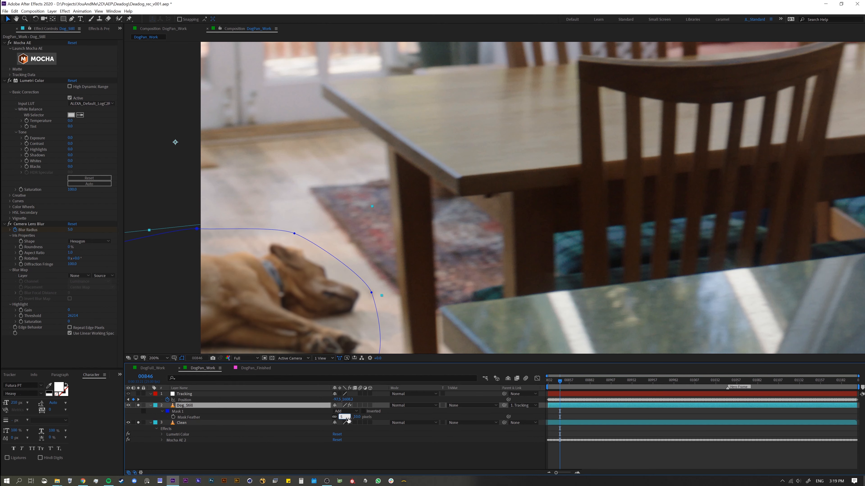
{"action": "key", "text": "Return"}
Move the Mask 1 point beside the dog's nose slightly outward and hide the layer controls.
{"action": "mouse_move", "coordinate": [371, 292]}
{"action": "left_mouse_down"}
{"action": "mouse_move", "coordinate": [364, 292]}
{"action": "mouse_move", "coordinate": [375, 289]}
{"action": "left_mouse_up"}
{"action": "left_click", "coordinate": [375, 292]}
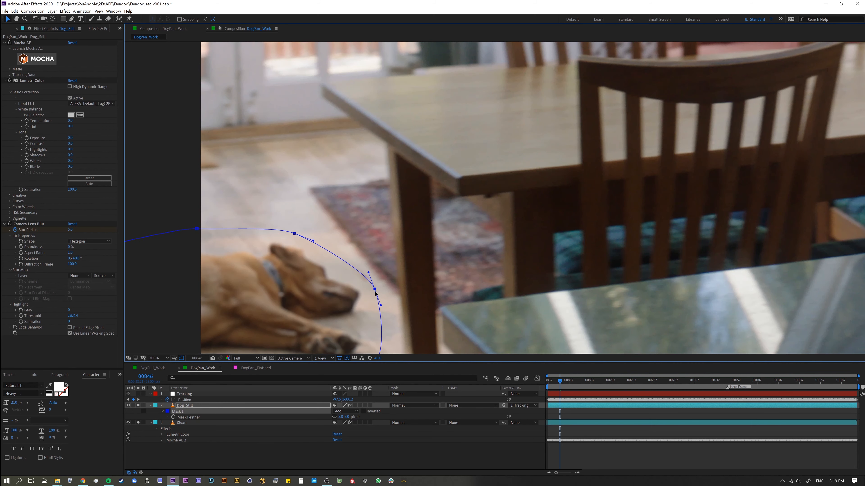
{"action": "key", "text": "ctrl+shift+h"}
Inspect the patch edges around the dog at frames 00846 and 00884.
{"action": "left_click_drag", "start_coordinate": [381, 305], "coordinate": [441, 266]}
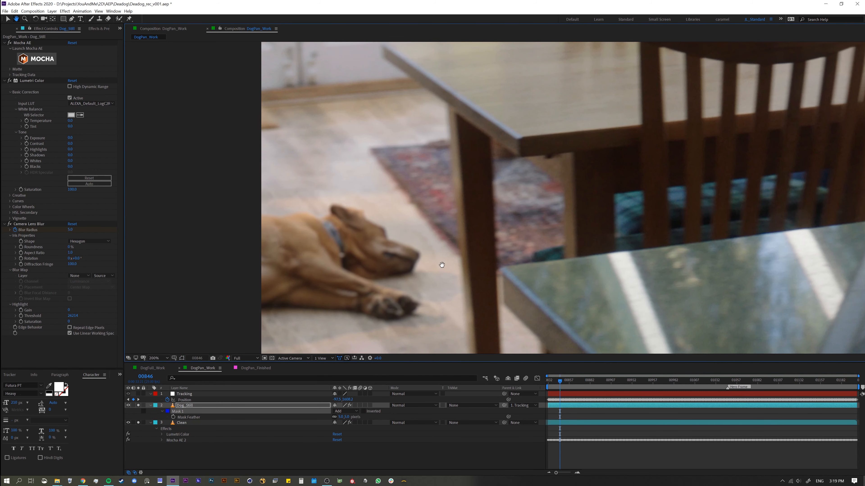
{"action": "left_click", "coordinate": [592, 381]}
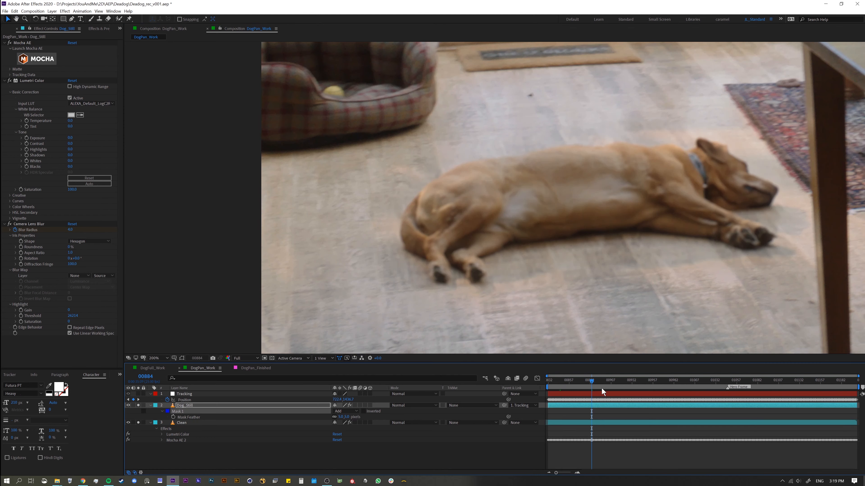
{"action": "left_click_drag", "start_coordinate": [604, 252], "coordinate": [474, 266]}
{"action": "scroll", "coordinate": [474, 266], "scroll_direction": "down", "scroll_amount": 1}
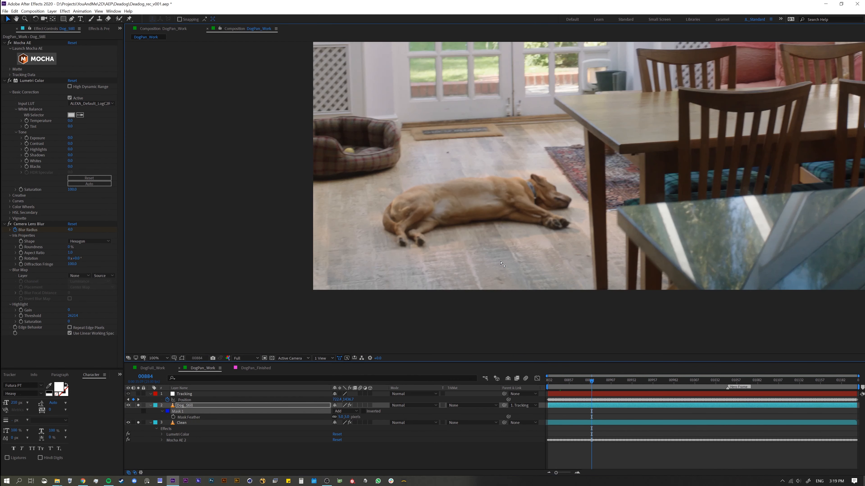
{"action": "left_click_drag", "start_coordinate": [394, 249], "coordinate": [340, 298]}
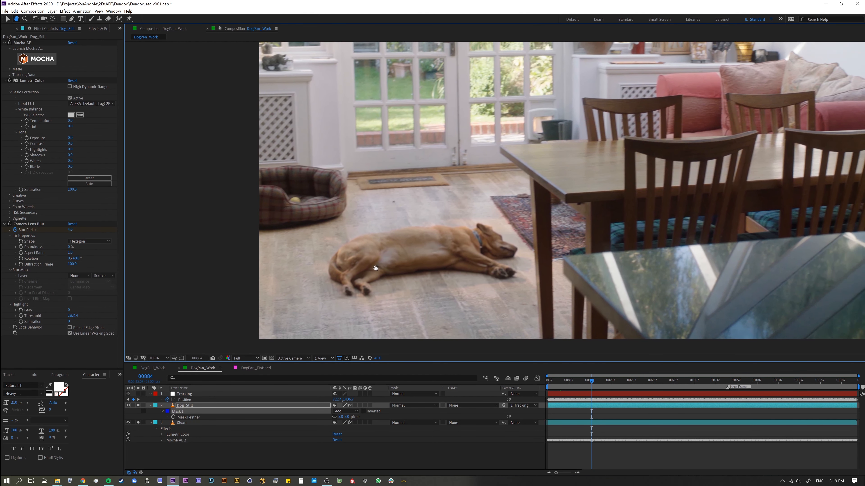